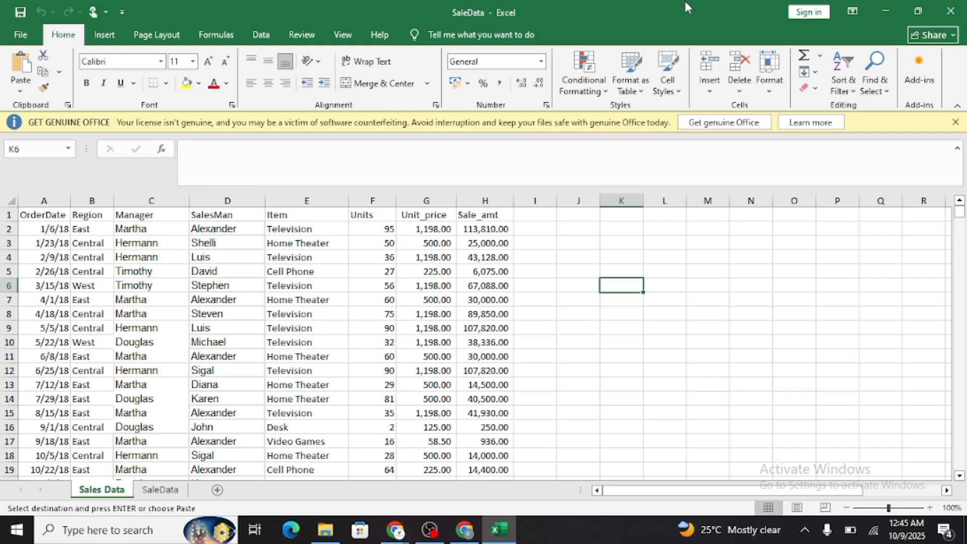
Switch to Chrome, search the web for "car dashboard" and preview the image of the illuminated speedometer and gauges.
click(464, 529)
click(242, 45)
text(car )
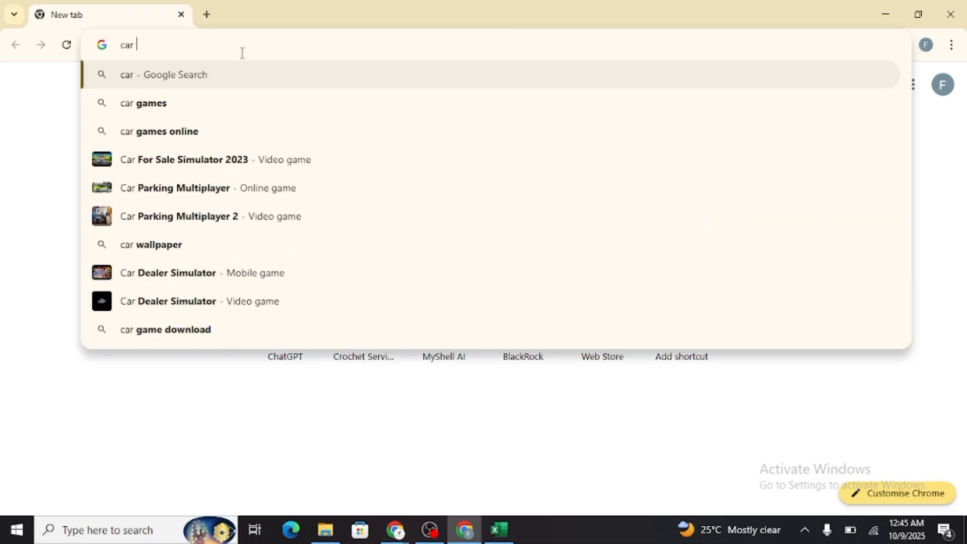
text(dashb)
key(Down)
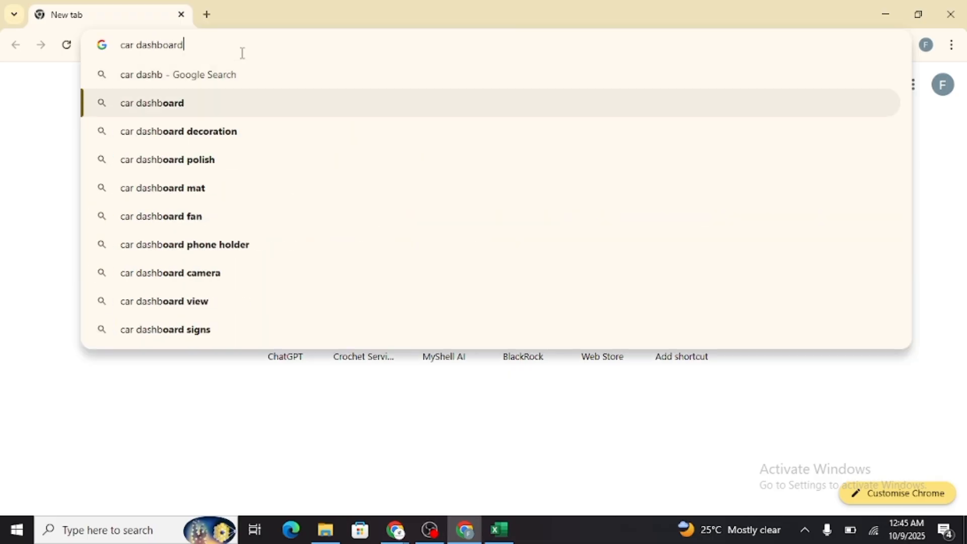
key(Return)
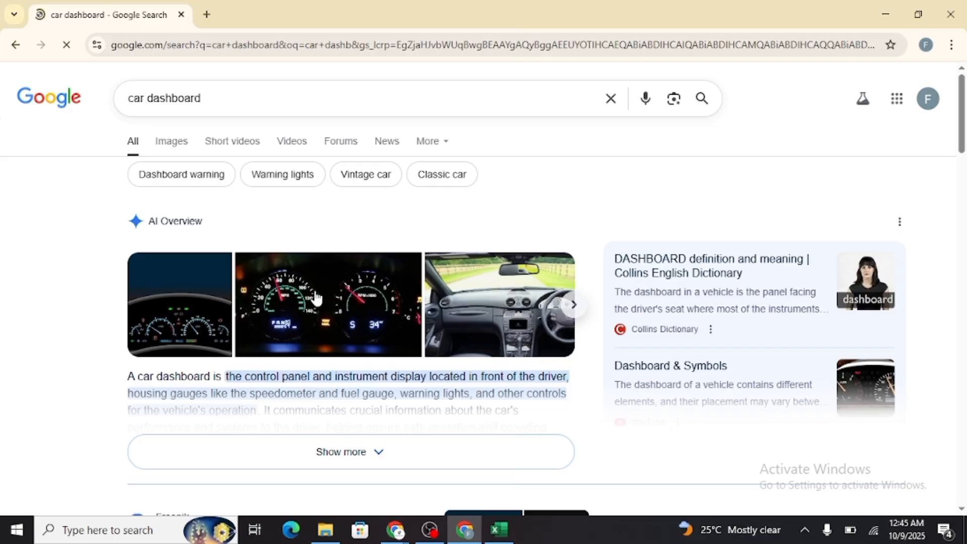
click(359, 320)
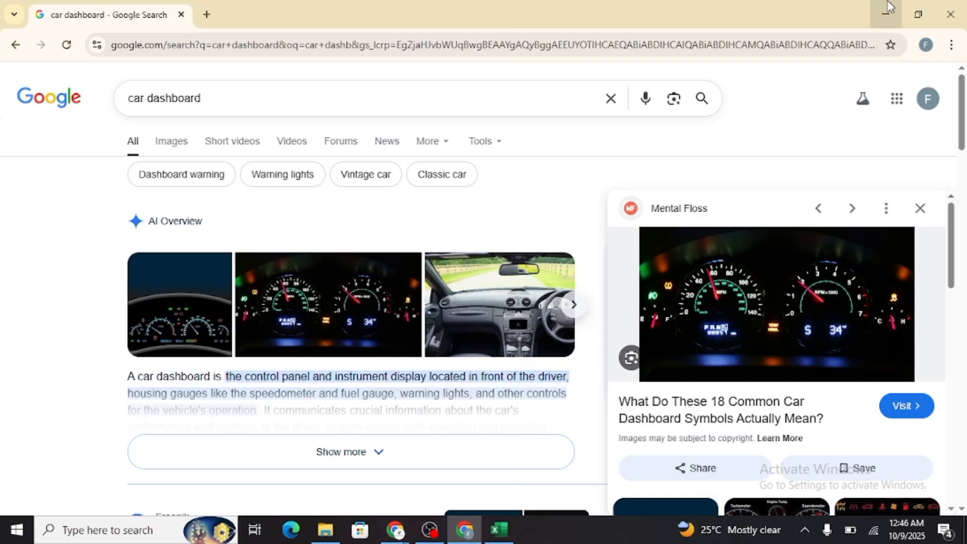
Close the car dashboard search page, keeping a blank tab open, and return to the SaleData workbook in Excel.
click(204, 14)
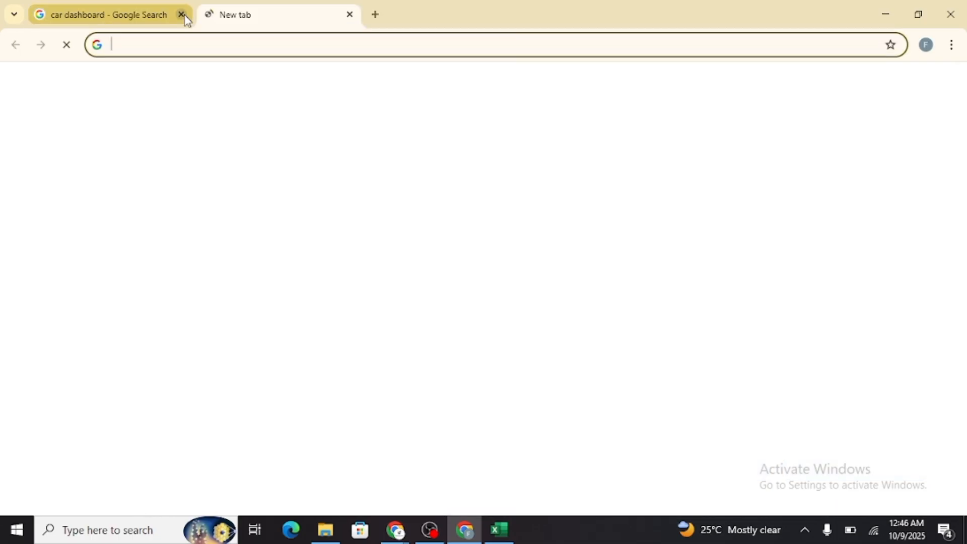
click(181, 14)
click(887, 15)
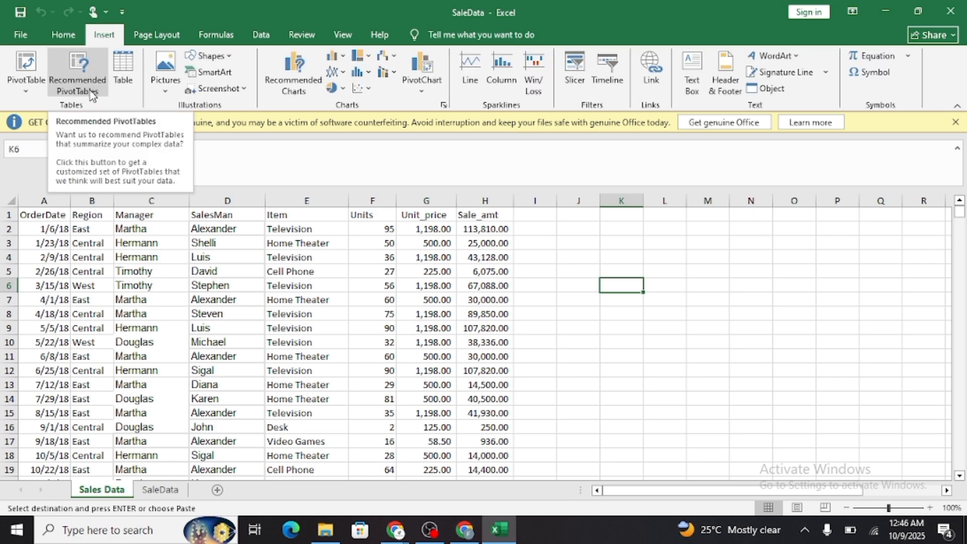
Create a PivotTable from range A1:H44 of the Sales Data sheet and place it on a new worksheet.
click(28, 81)
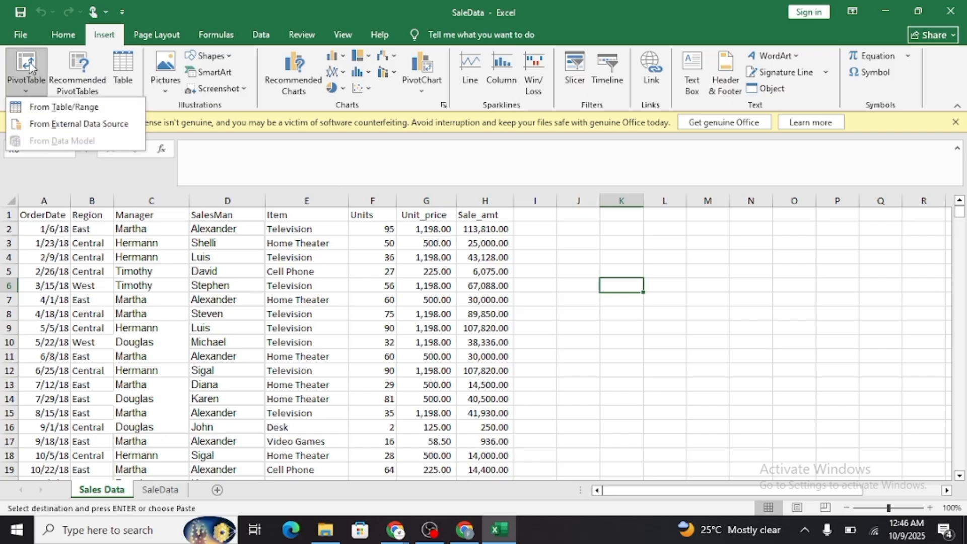
click(55, 107)
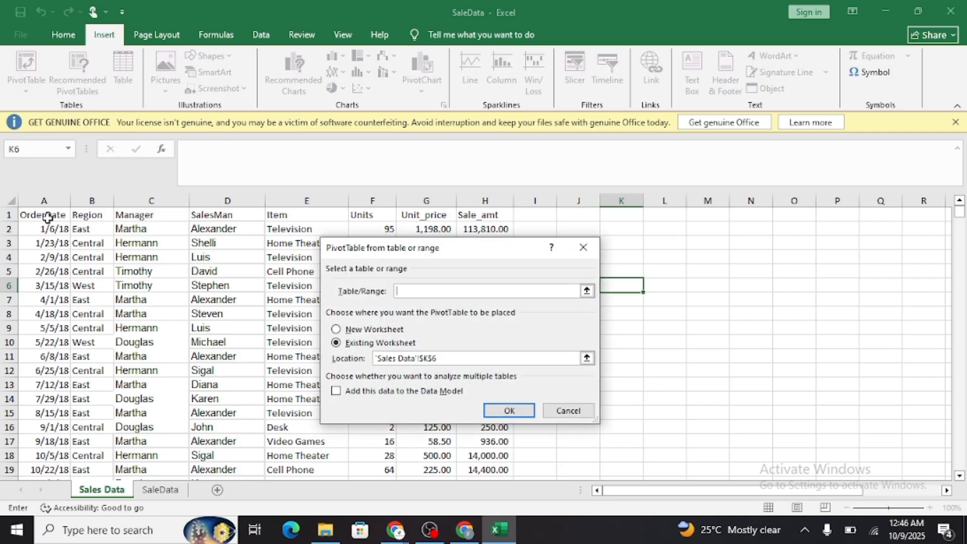
drag(48, 218, 499, 216)
key(ctrl+shift+Down)
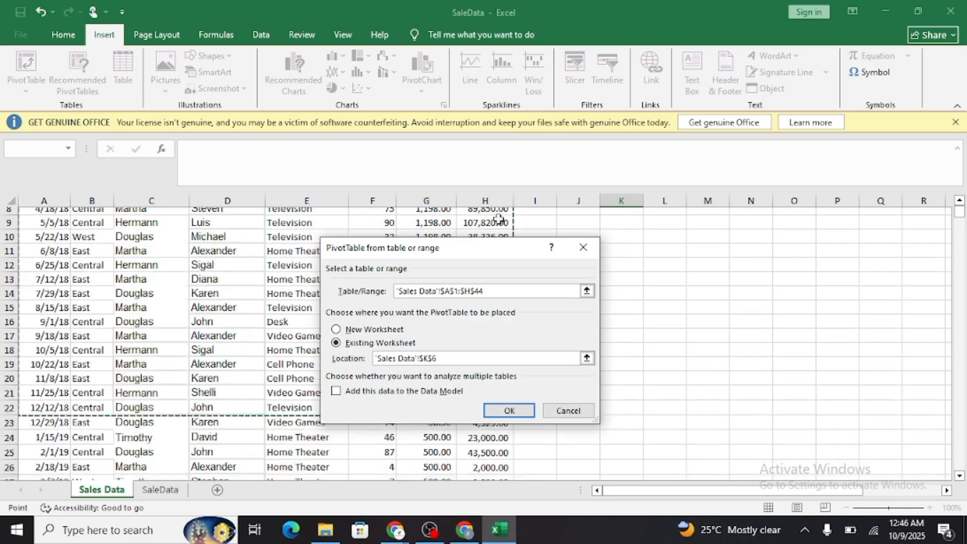
scroll(499, 217, down, 1)
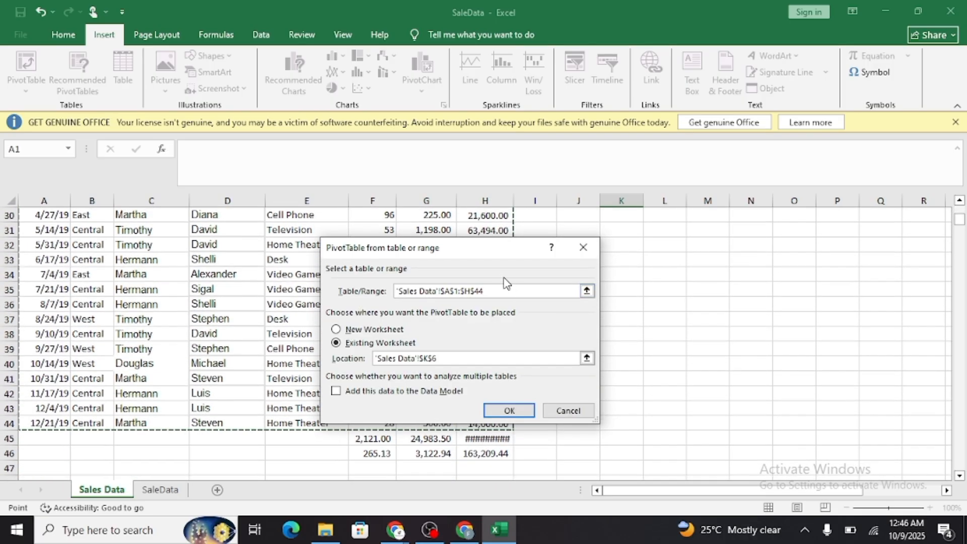
click(360, 334)
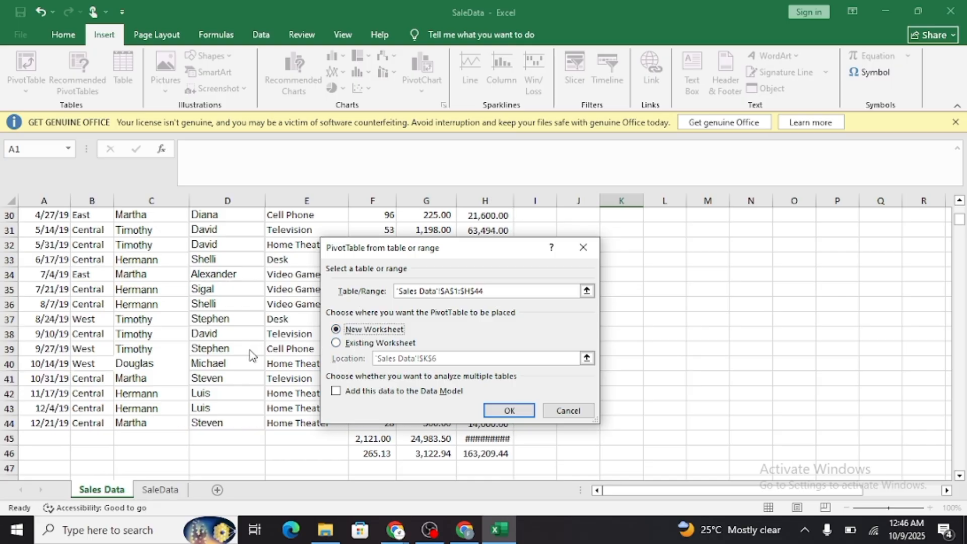
click(510, 411)
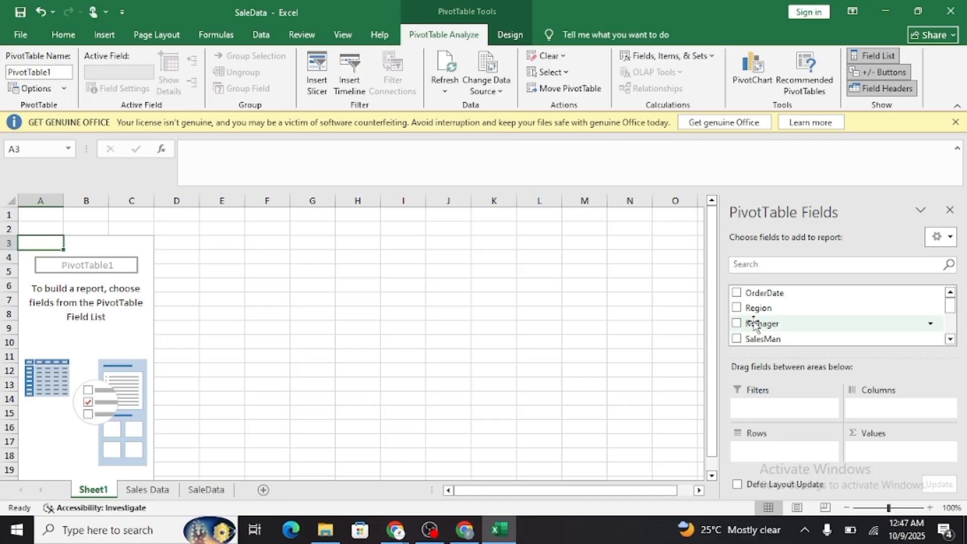
Summarize sales by region by adding Region as rows and the sum of Sale_amt as values in the PivotTable.
click(736, 308)
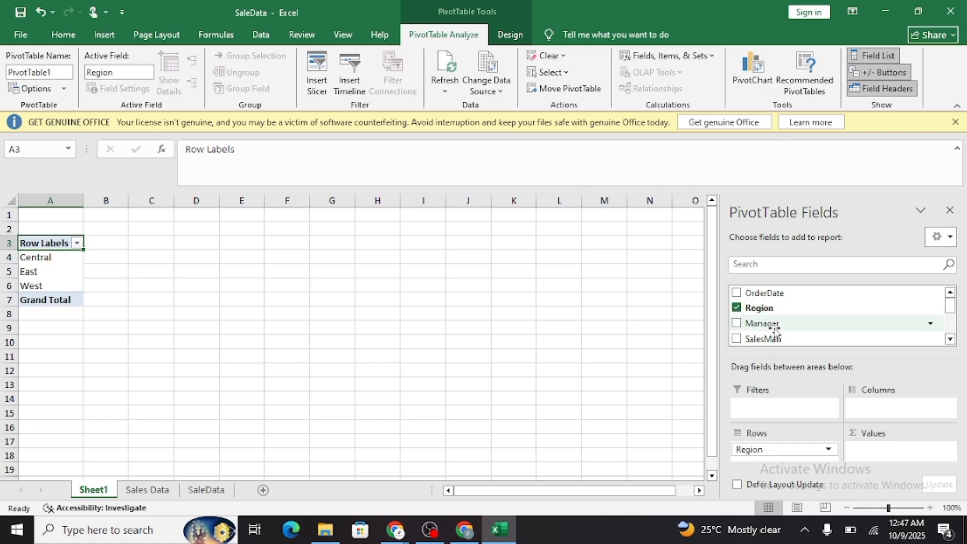
scroll(778, 330, down, 2)
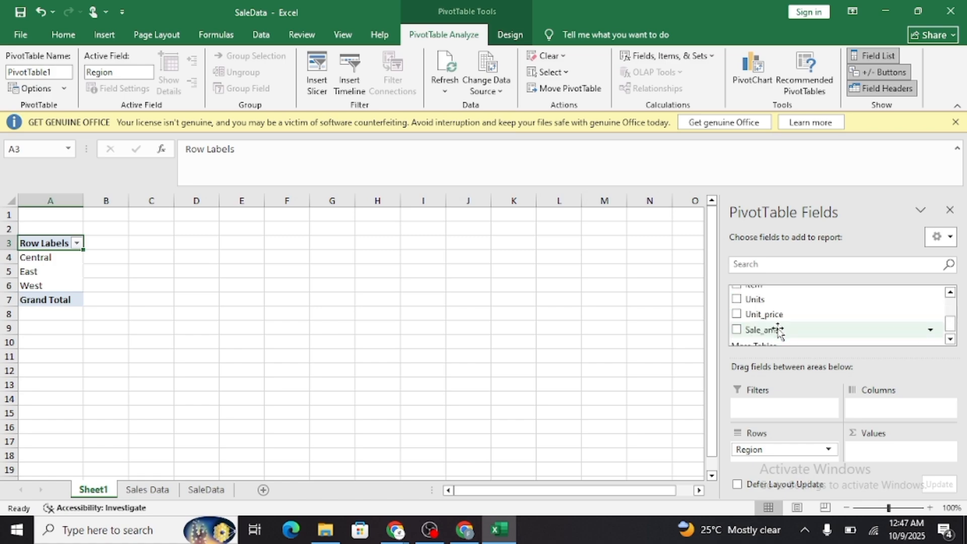
click(736, 330)
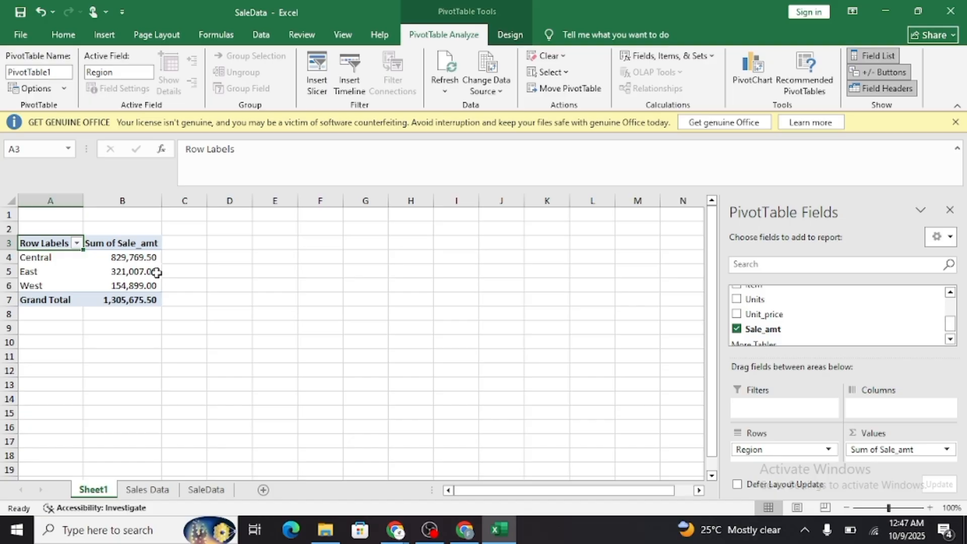
mouse_move(157, 273)
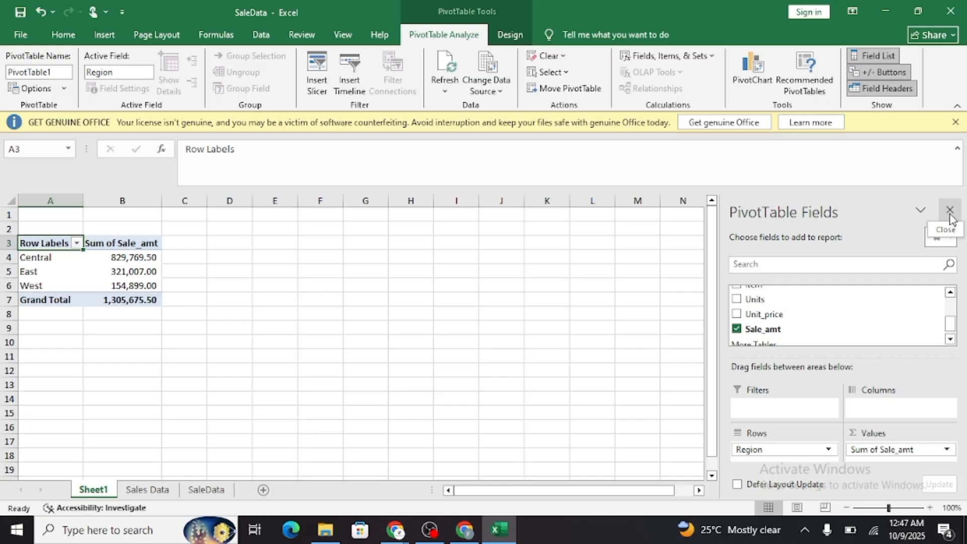
click(340, 254)
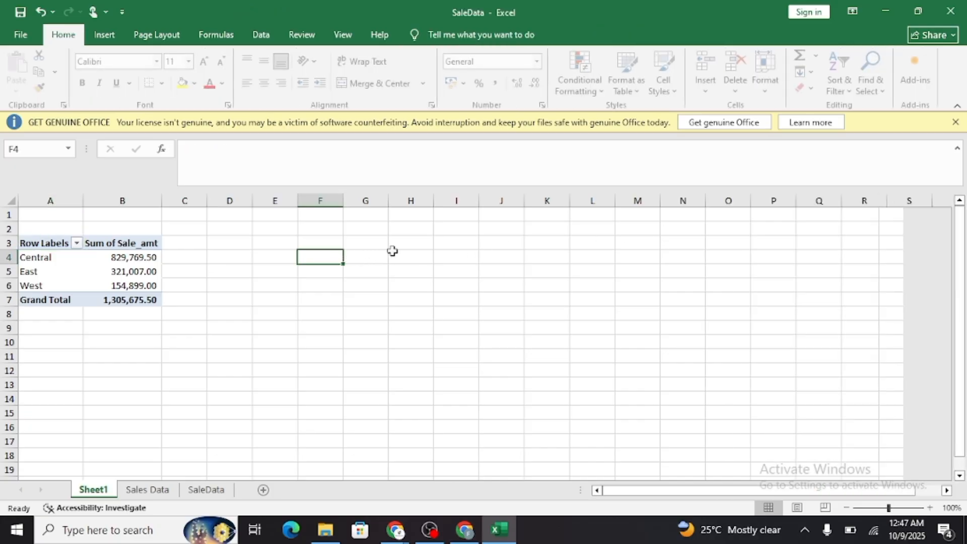
Create a second PivotTable from Sales Data range A1:H44 and place it on the existing Sheet1 at cell A11.
click(147, 489)
scroll(168, 386, up, 10)
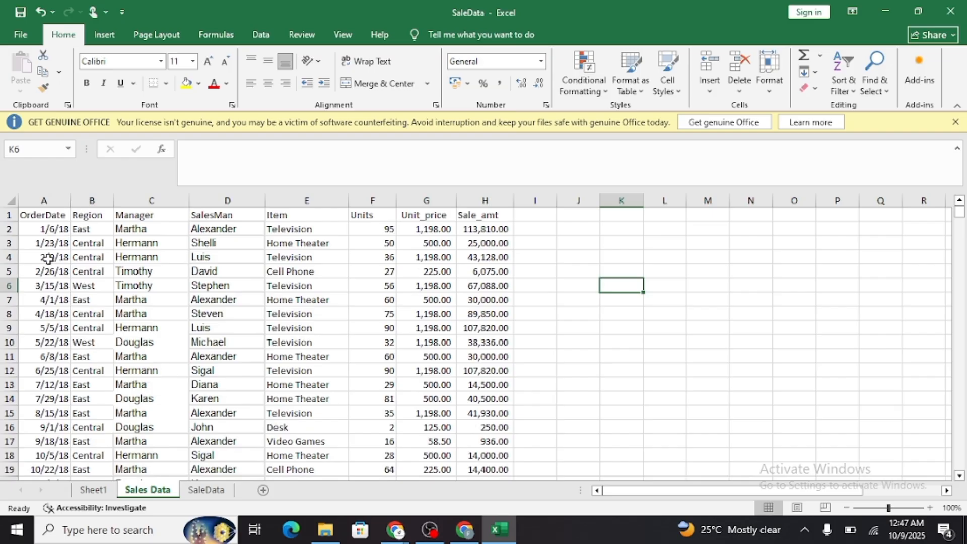
drag(44, 218, 479, 231)
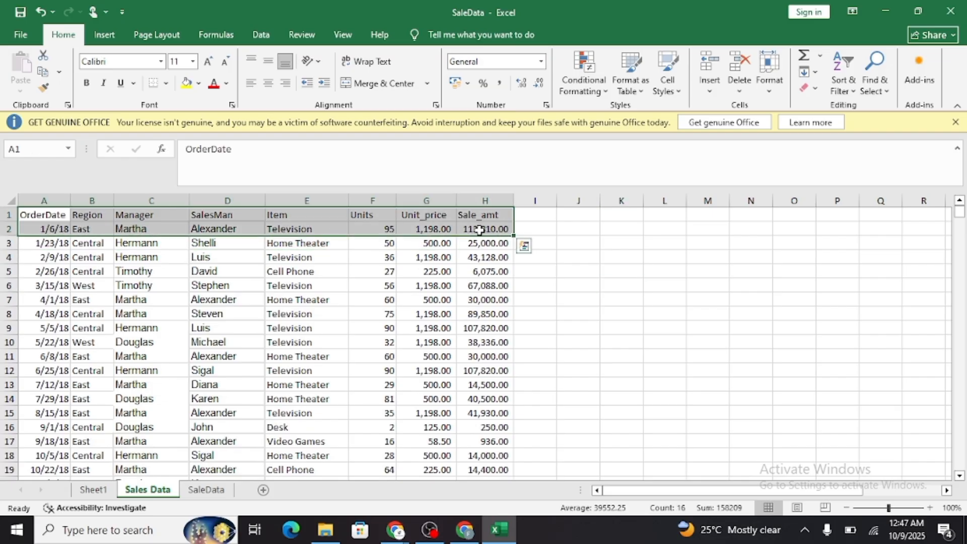
key(ctrl+shift+Down)
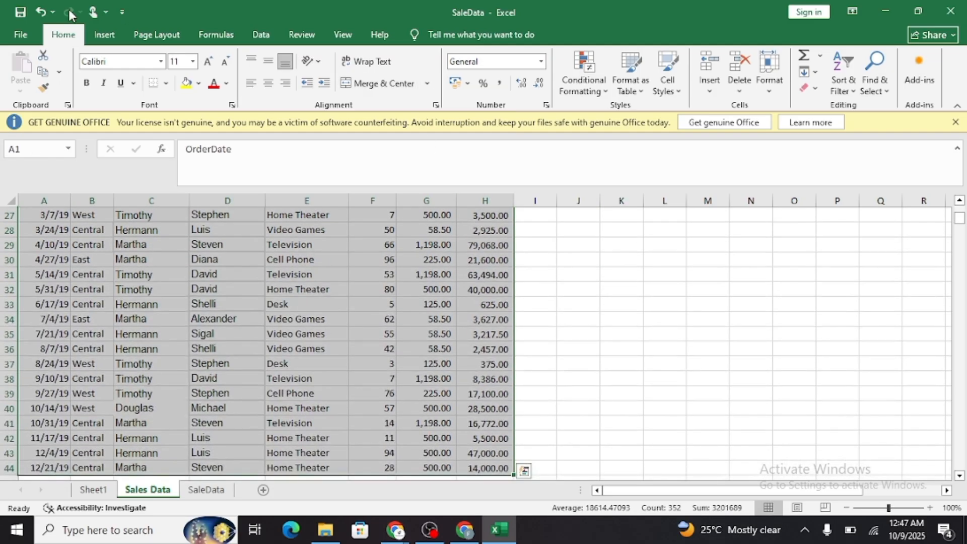
click(103, 35)
click(25, 65)
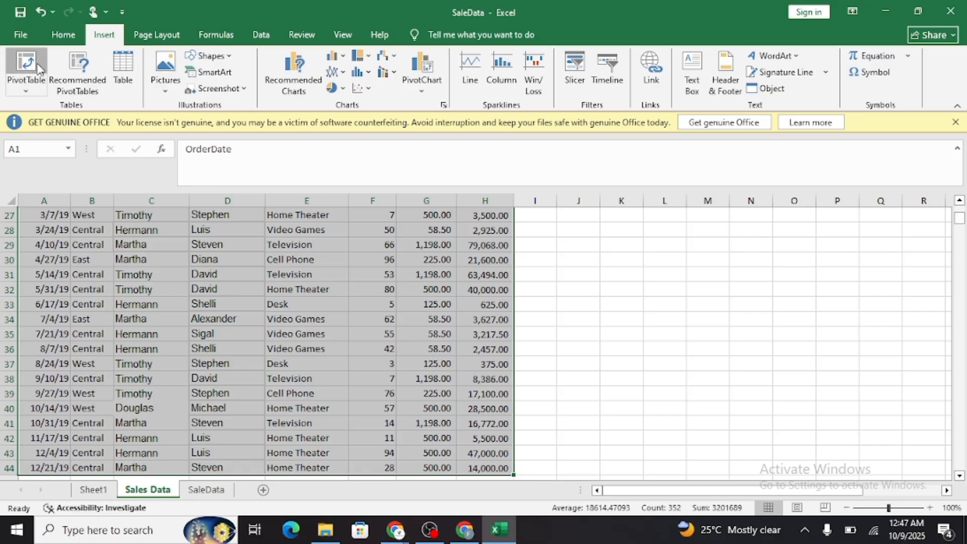
click(359, 342)
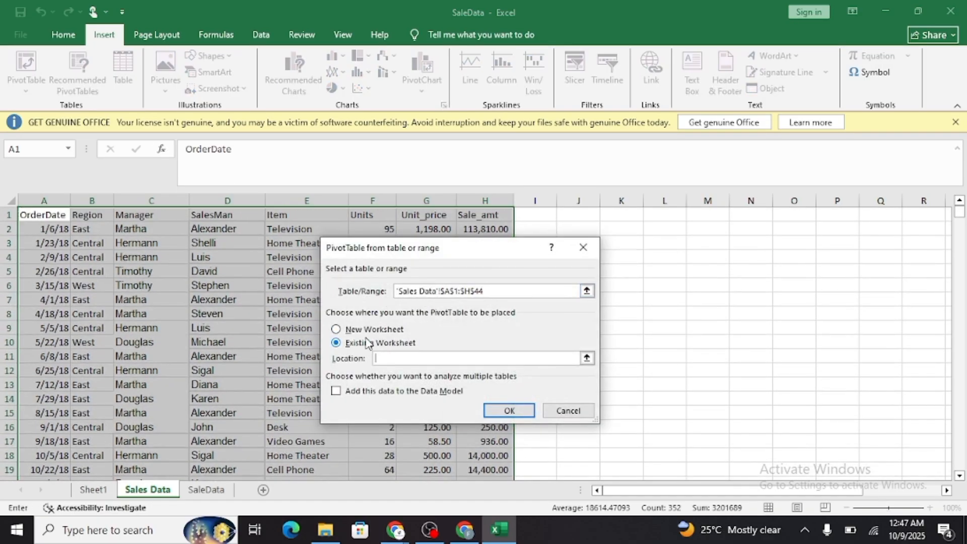
click(207, 490)
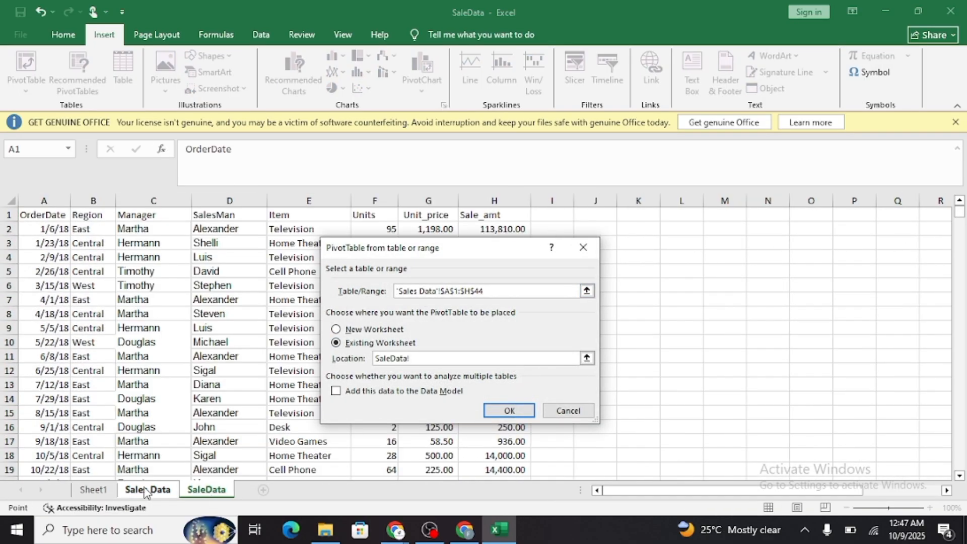
click(93, 490)
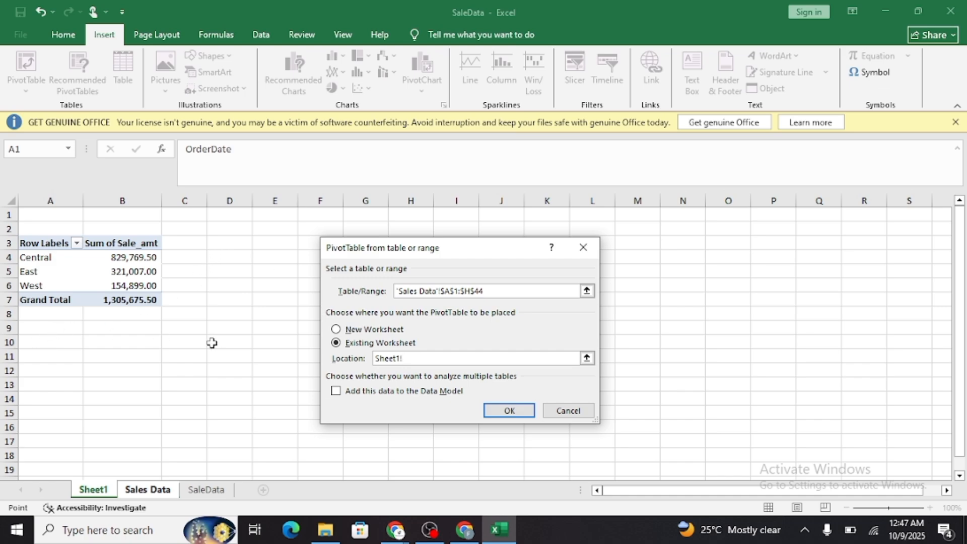
click(44, 334)
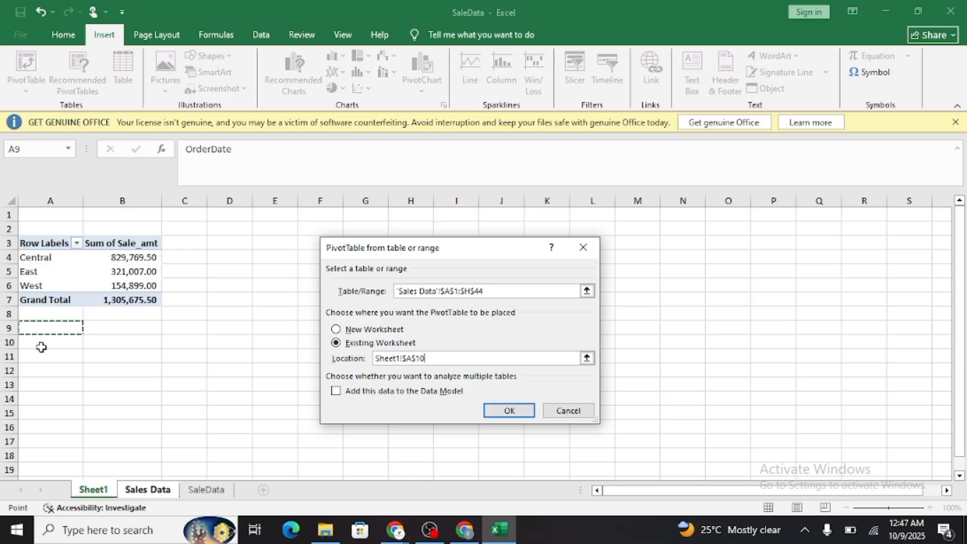
click(43, 347)
click(44, 353)
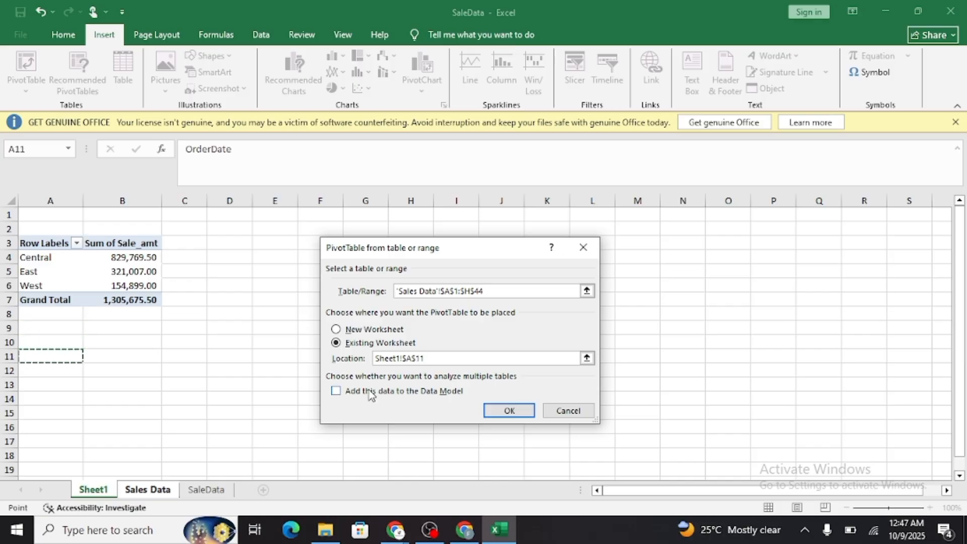
click(510, 409)
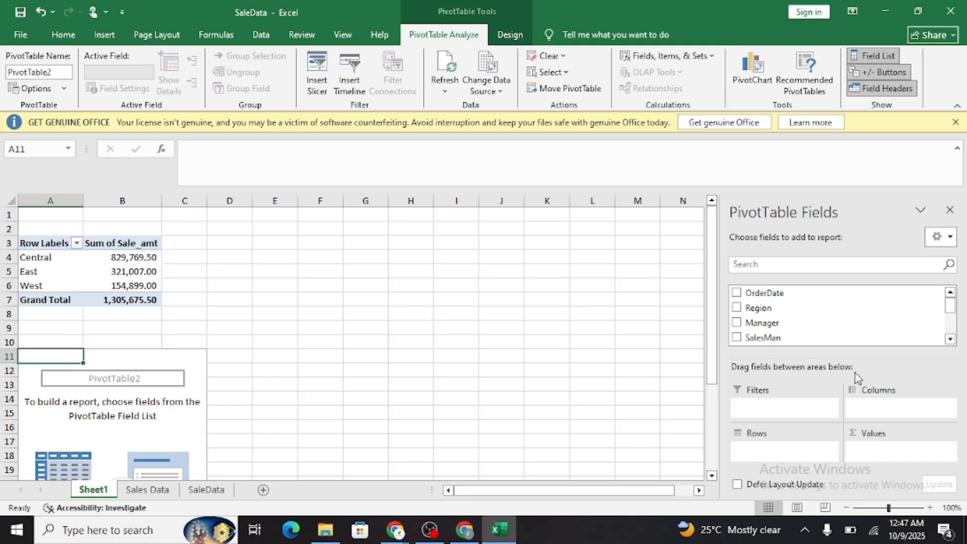
Summarize sales by manager by adding Manager as rows and the sum of Sale_amt as values in the second PivotTable.
click(737, 323)
scroll(769, 311, down, 4)
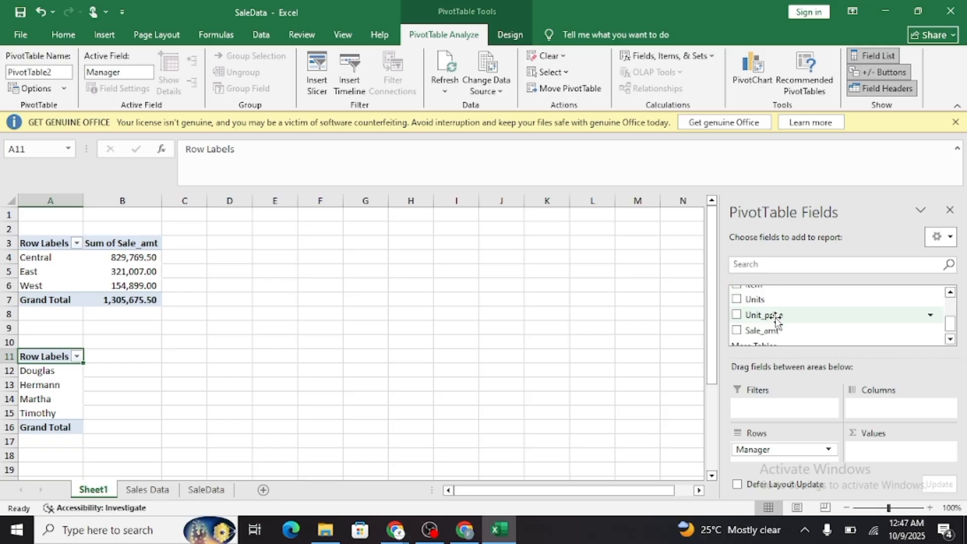
click(737, 322)
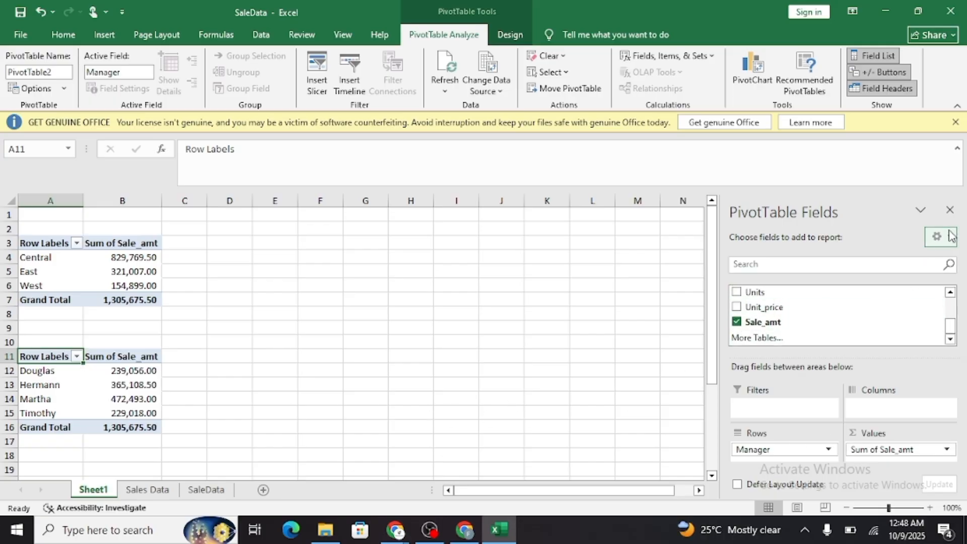
click(536, 337)
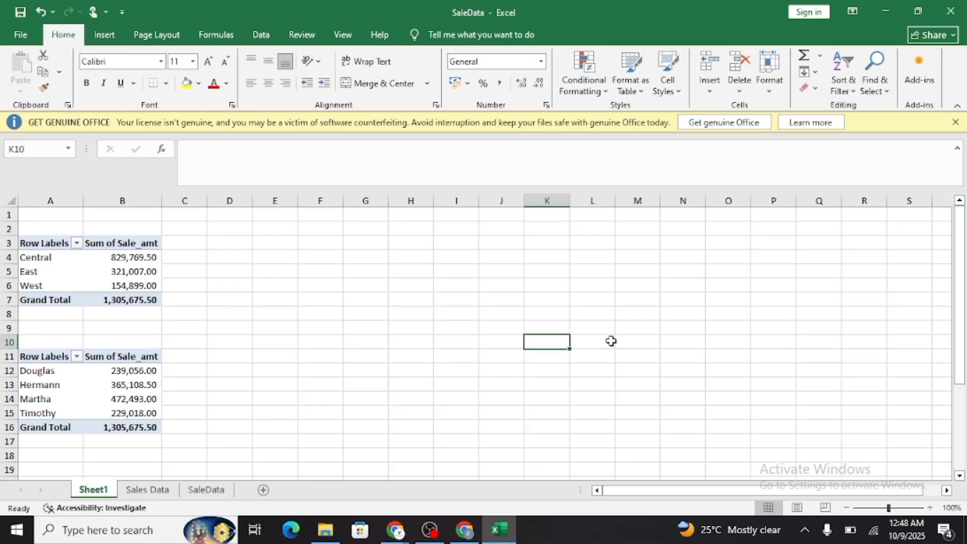
Review the Sales Data sheet, the region and manager pivot tables on Sheet1, and the free cells below them.
click(134, 488)
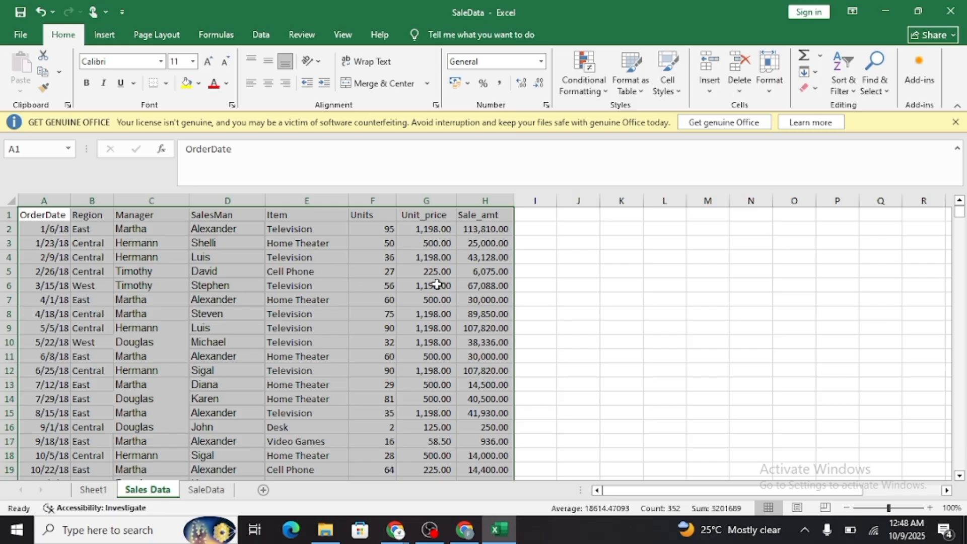
click(100, 492)
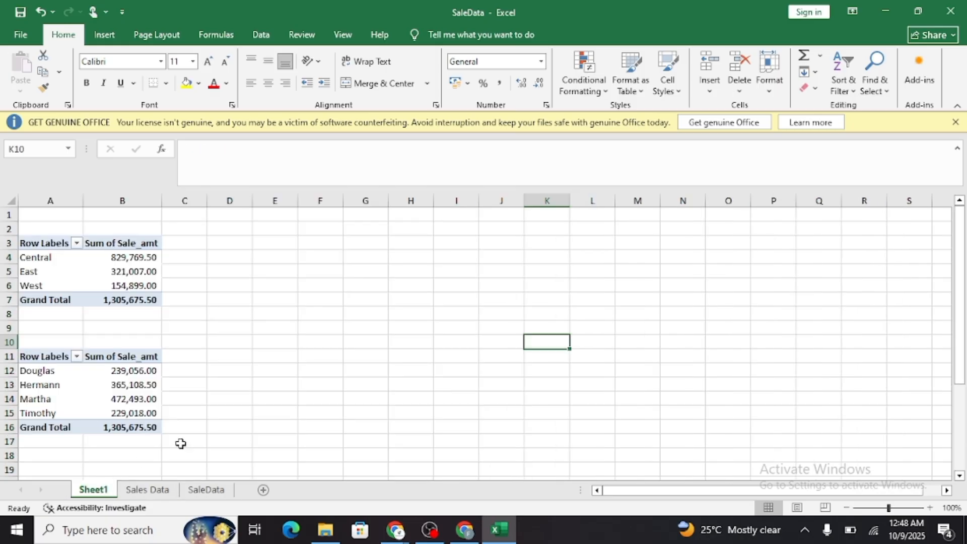
scroll(134, 397, down, 1)
scroll(91, 300, up, 1)
mouse_move(125, 375)
mouse_move(59, 371)
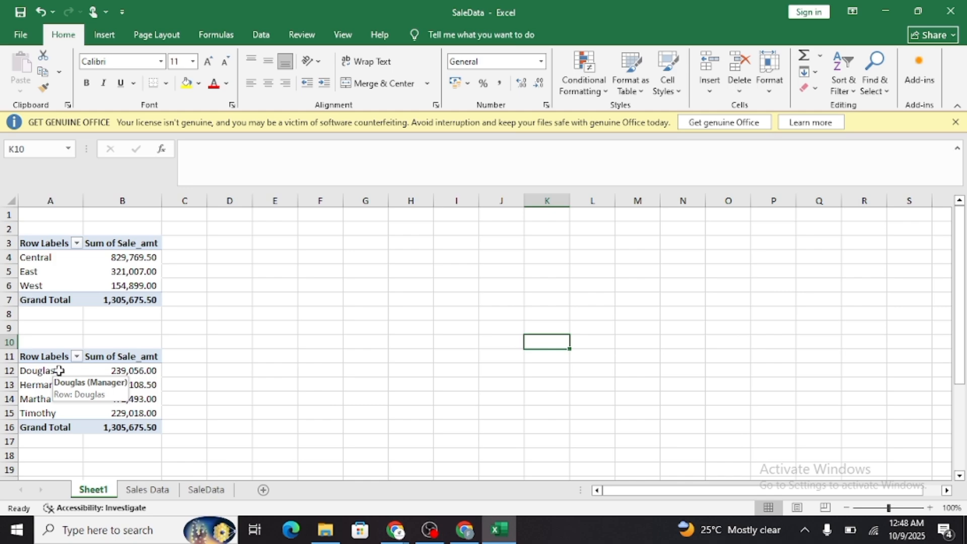
scroll(101, 375, down, 2)
click(49, 381)
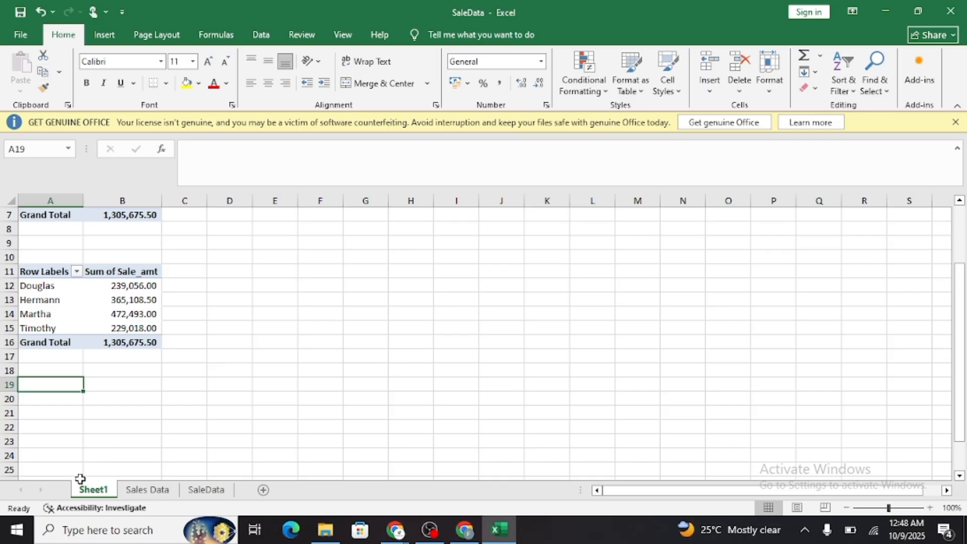
Create a third PivotTable from Sales Data range A1:H44 and place it on the existing Sheet1 at cell A19.
click(147, 489)
click(104, 34)
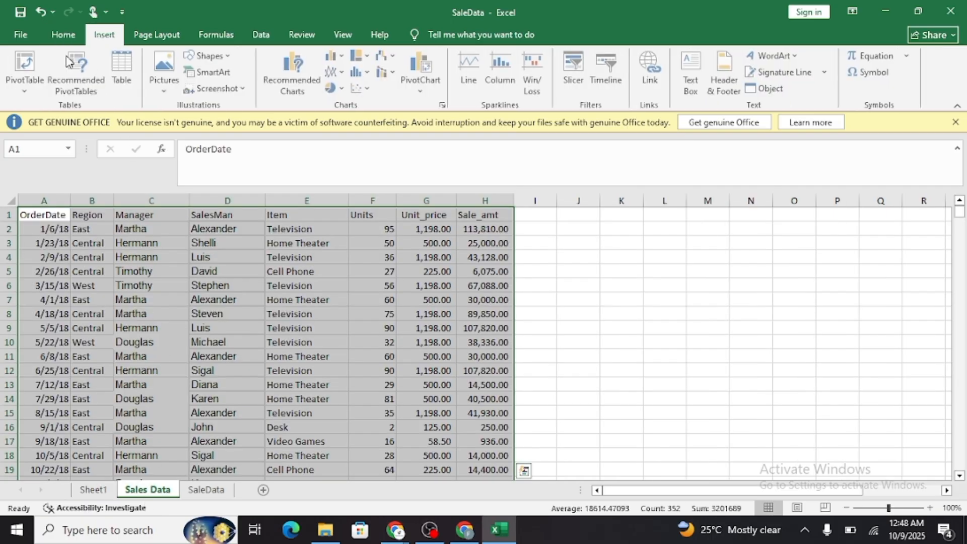
click(24, 64)
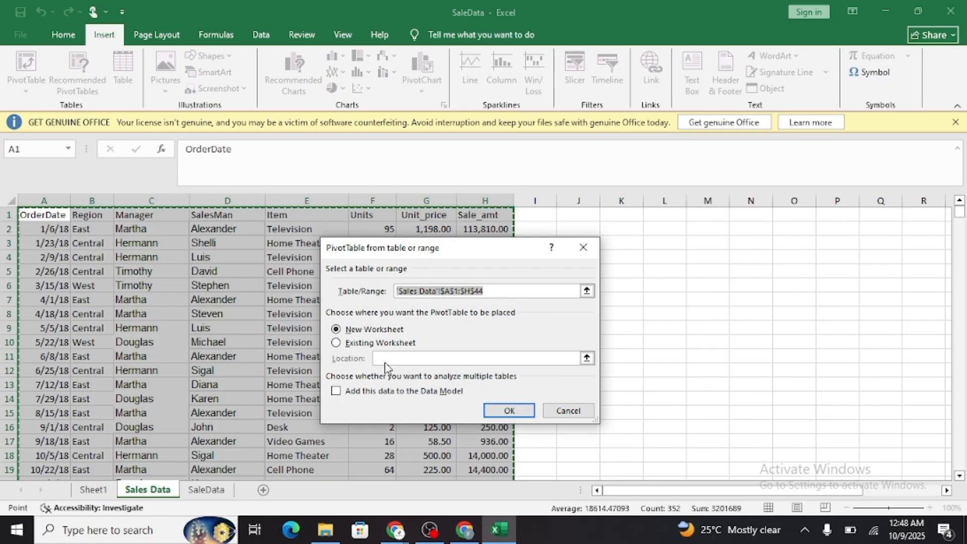
click(350, 343)
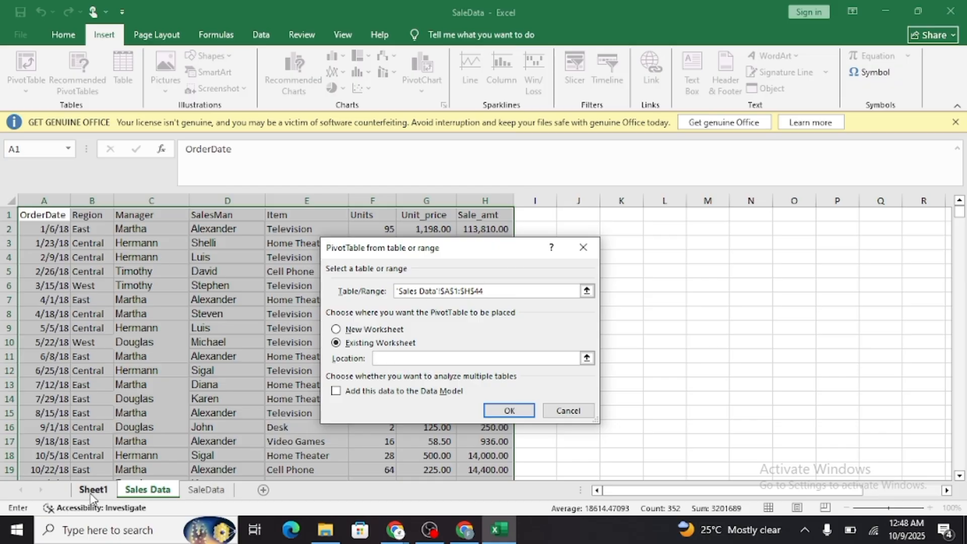
click(92, 489)
click(49, 385)
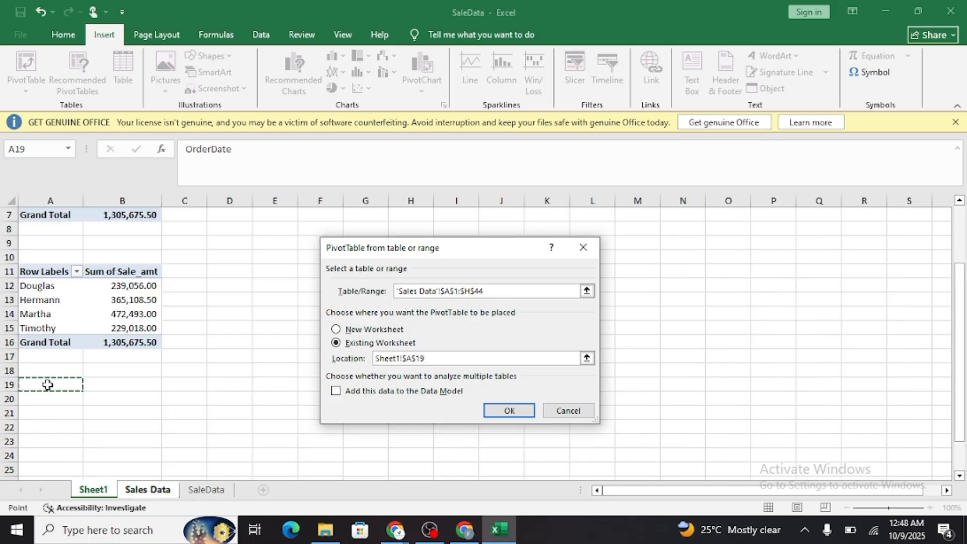
click(523, 411)
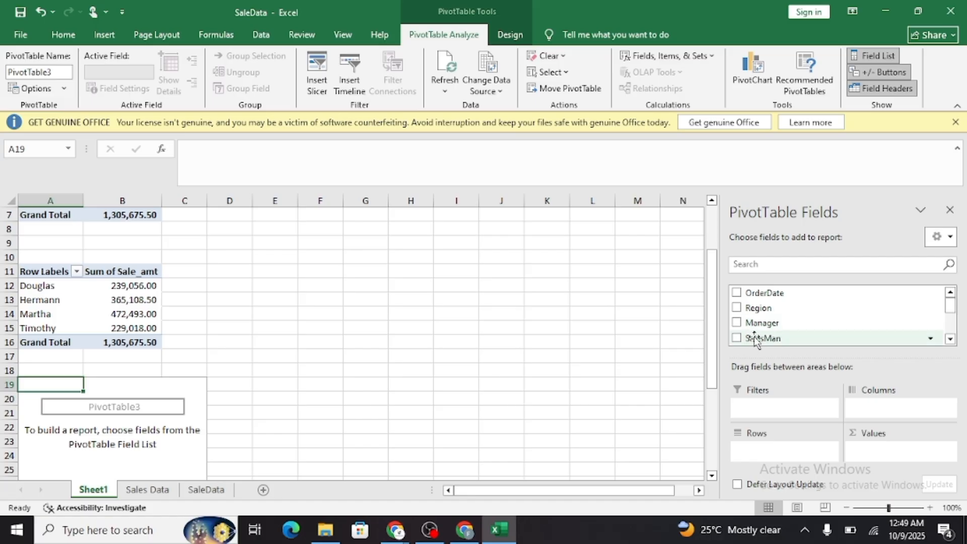
Summarize sales by salesman by adding SalesMan as rows and the sum of Sale_amt as values in the third PivotTable.
click(737, 339)
scroll(778, 322, down, 1)
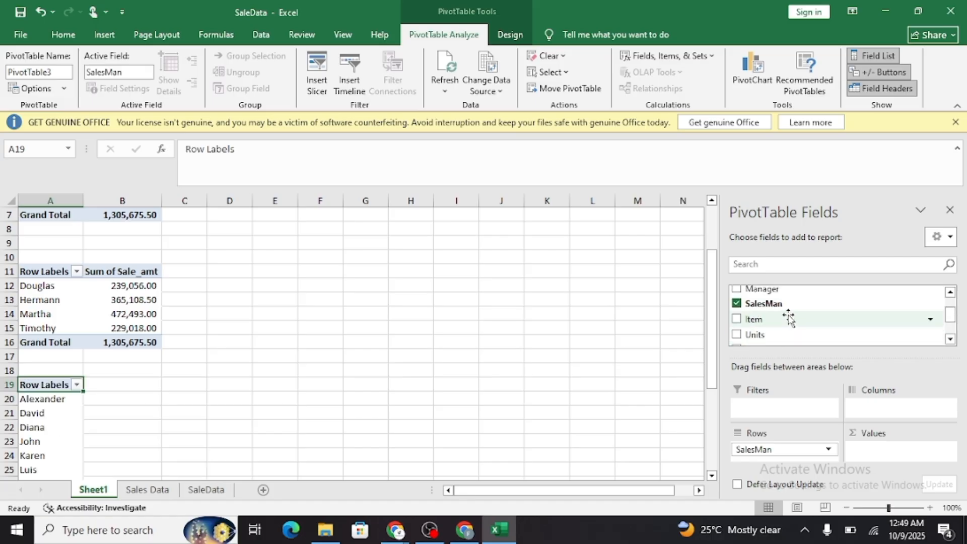
scroll(789, 319, down, 1)
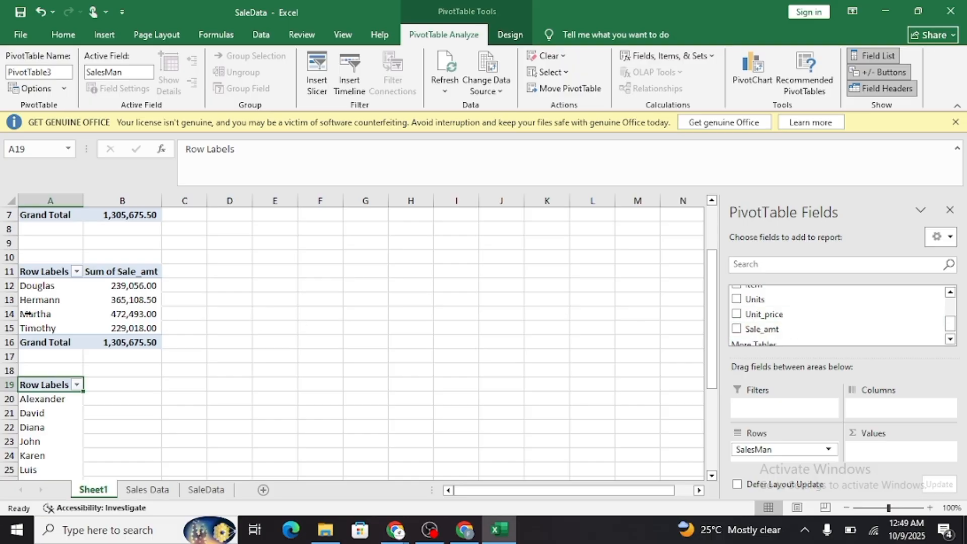
click(736, 330)
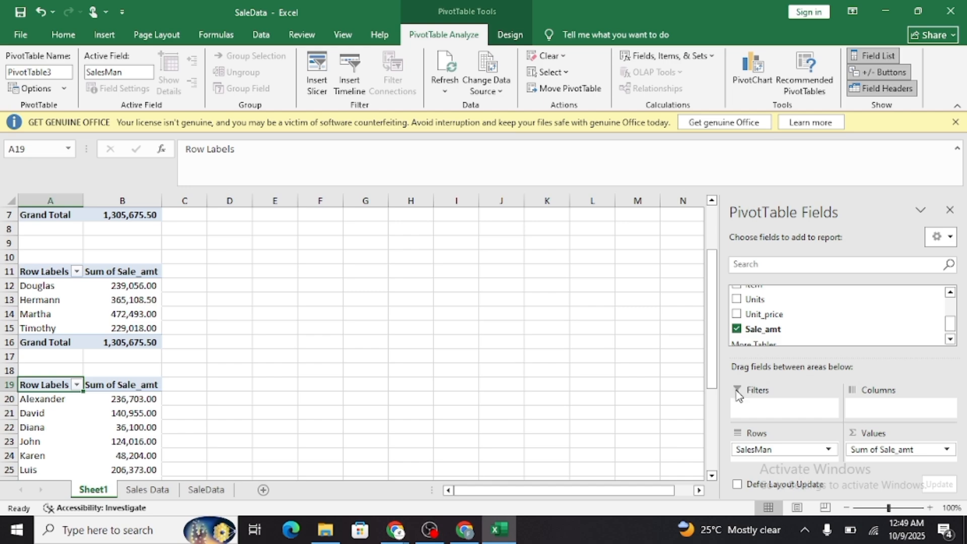
scroll(575, 373, down, 2)
click(949, 210)
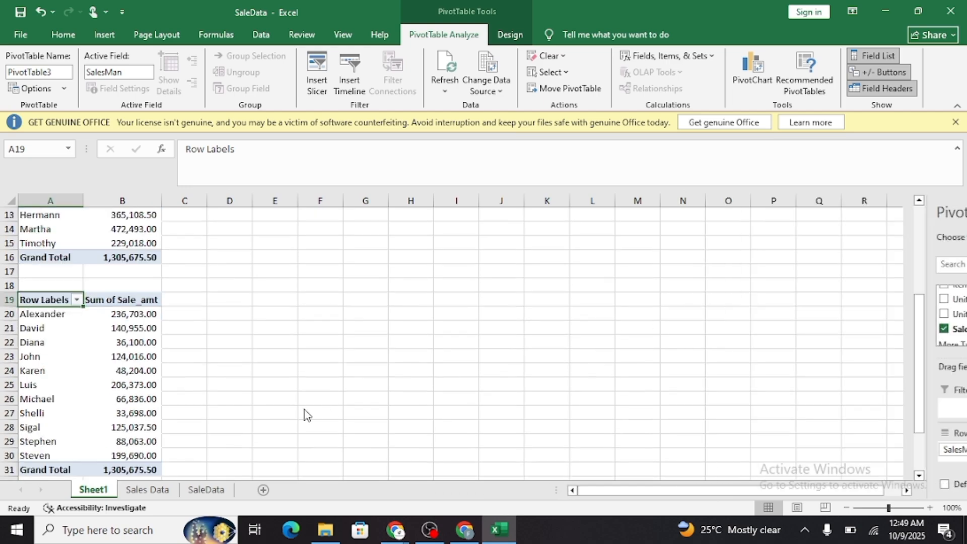
scroll(199, 391, down, 3)
scroll(140, 371, up, 5)
scroll(168, 362, up, 3)
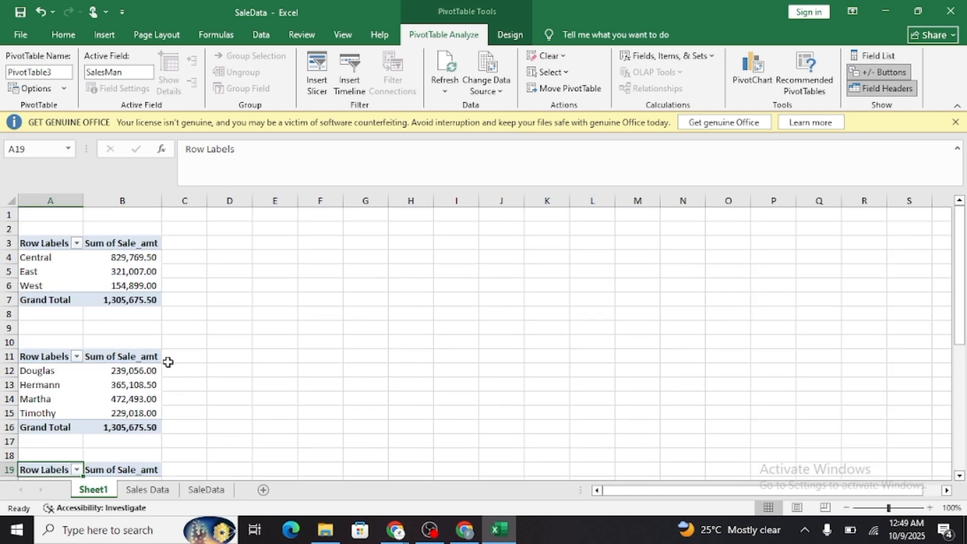
scroll(168, 363, down, 6)
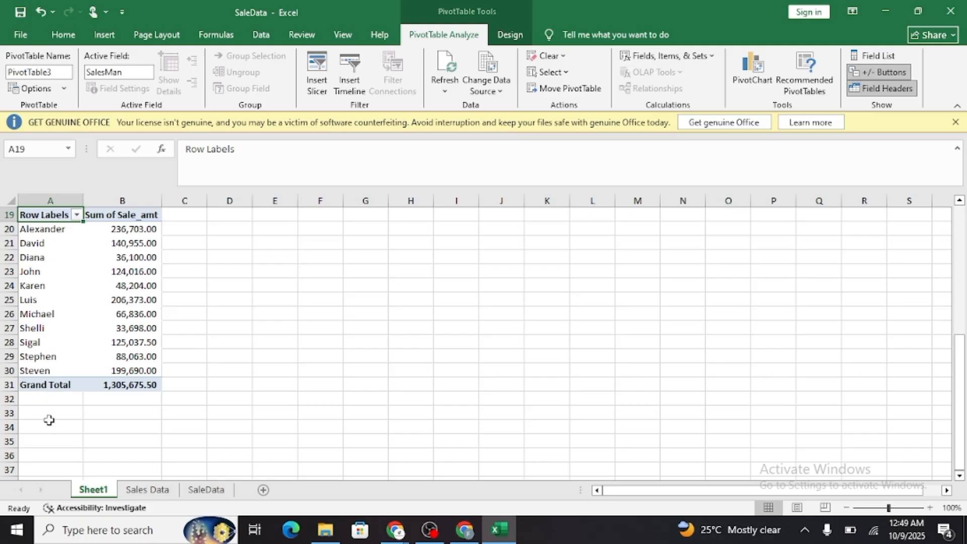
click(49, 420)
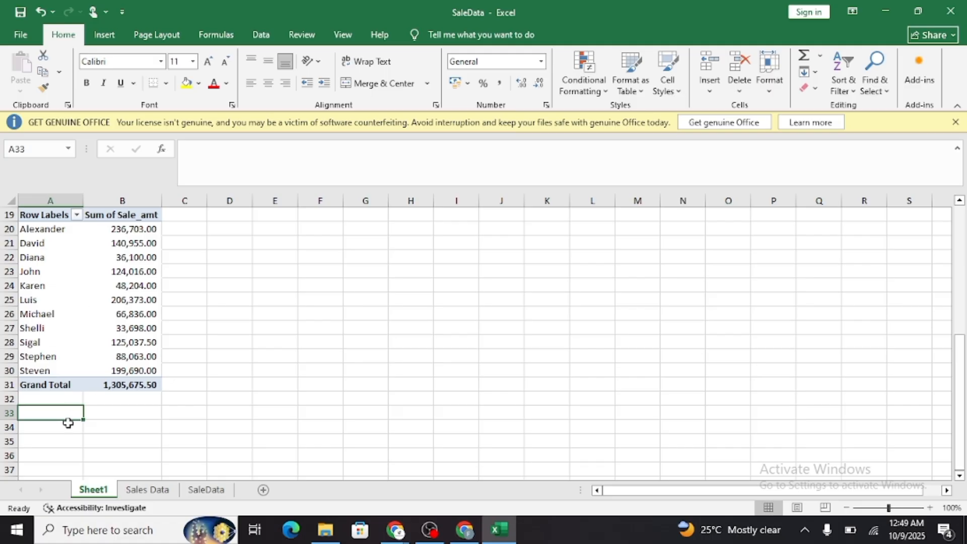
Create a fourth PivotTable from Sales Data range A1:H44 and place it on the existing Sheet1 at cell A34.
click(152, 491)
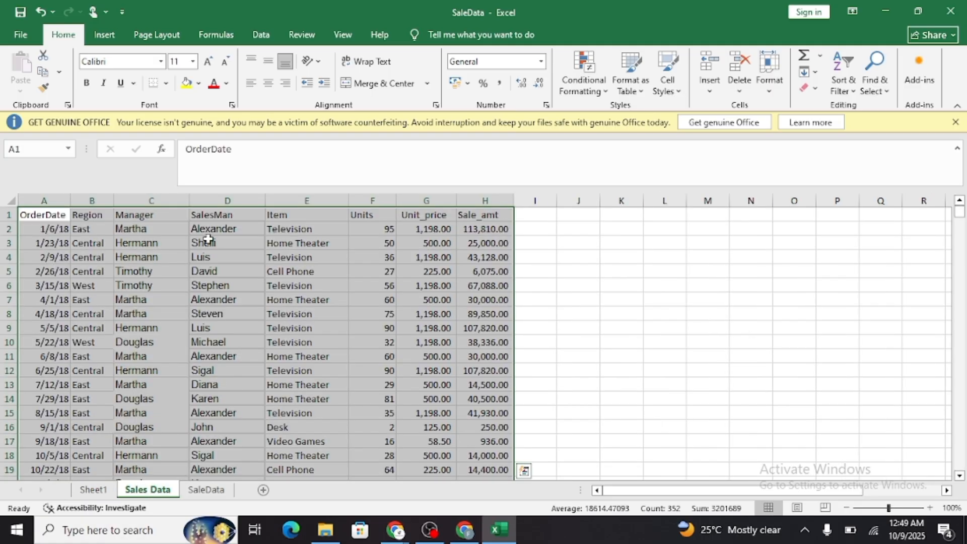
click(104, 34)
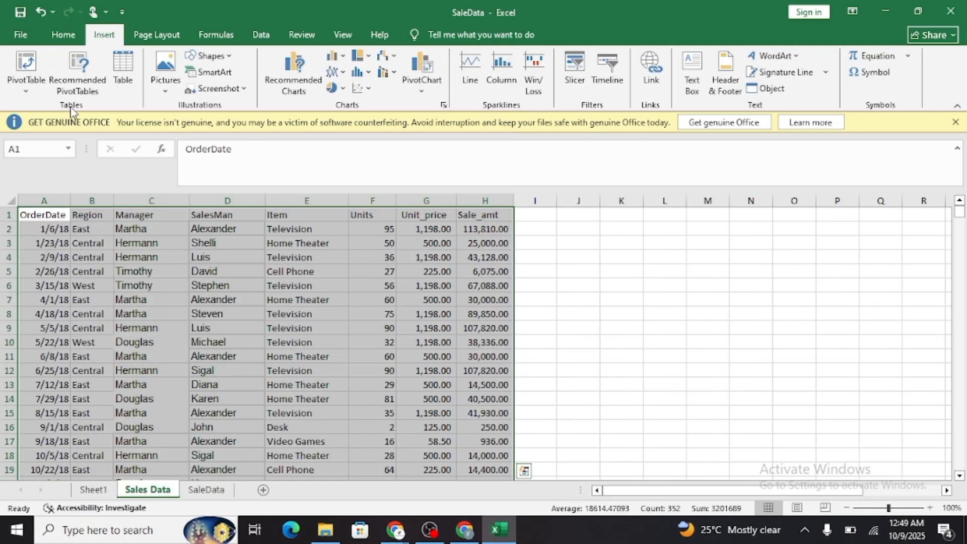
click(23, 67)
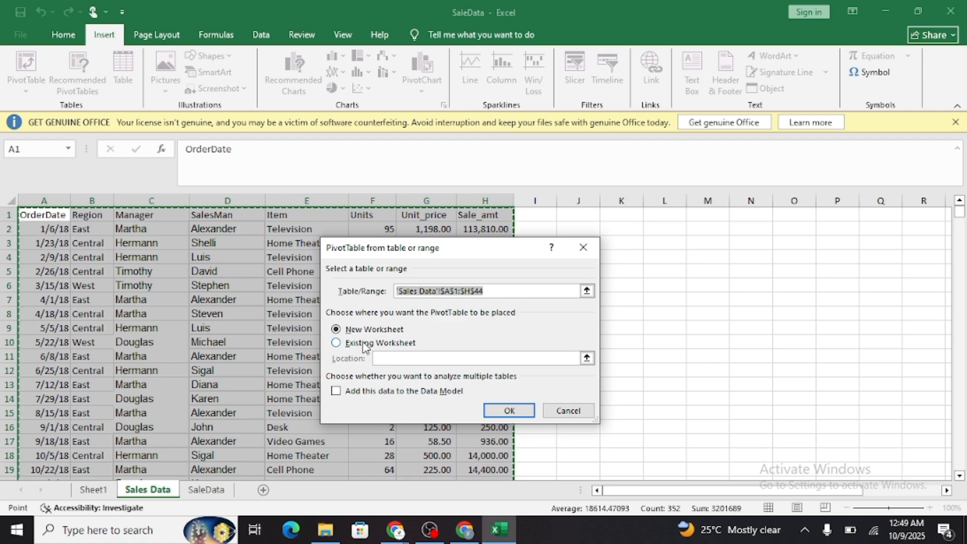
click(363, 344)
click(96, 490)
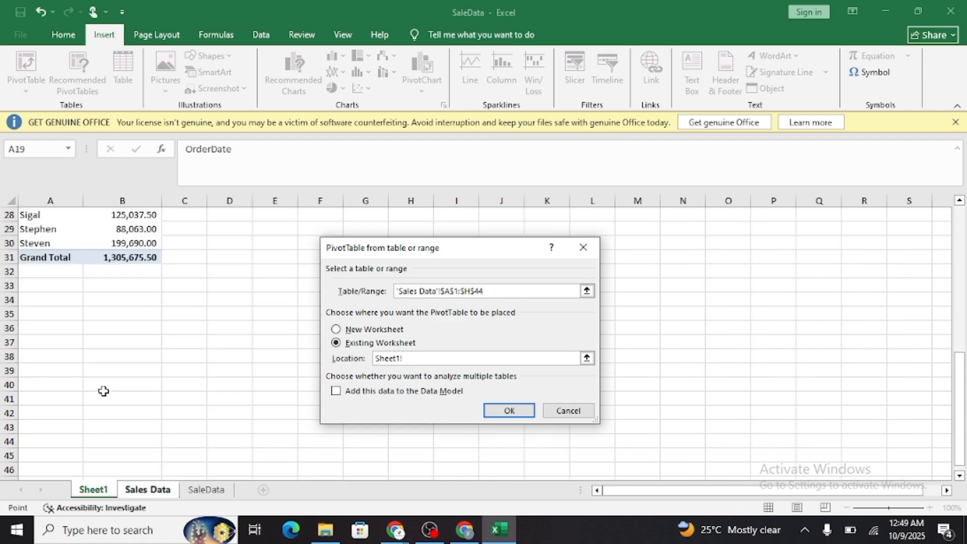
click(50, 299)
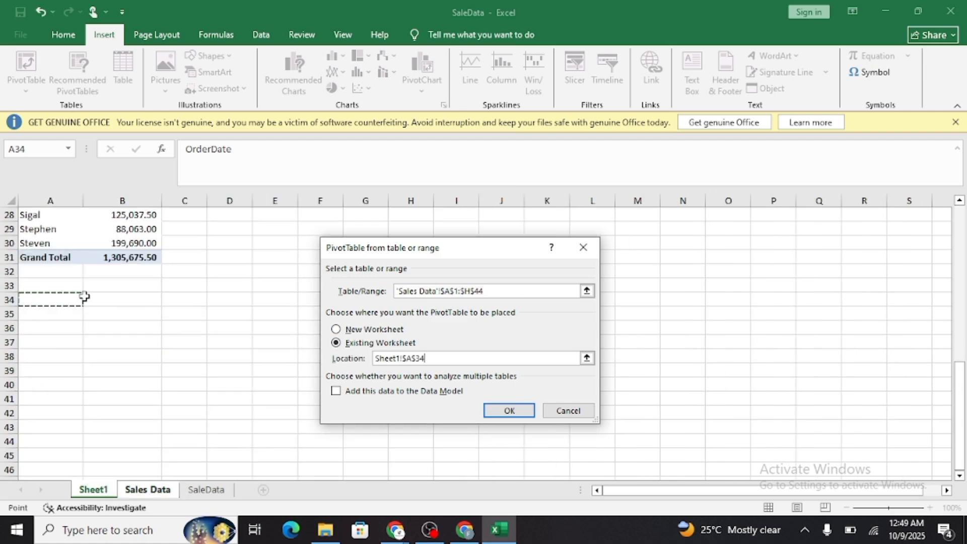
scroll(124, 324, up, 2)
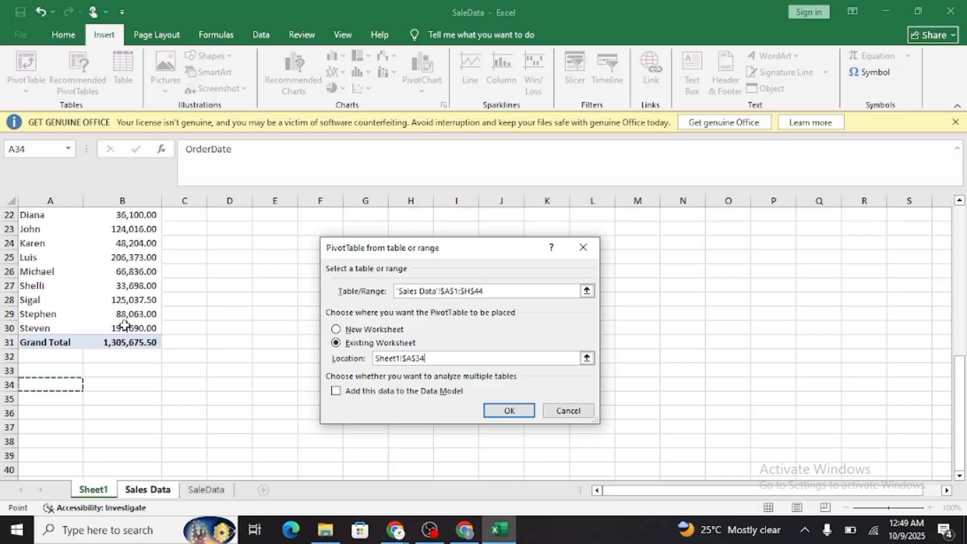
scroll(124, 325, up, 4)
scroll(108, 297, down, 6)
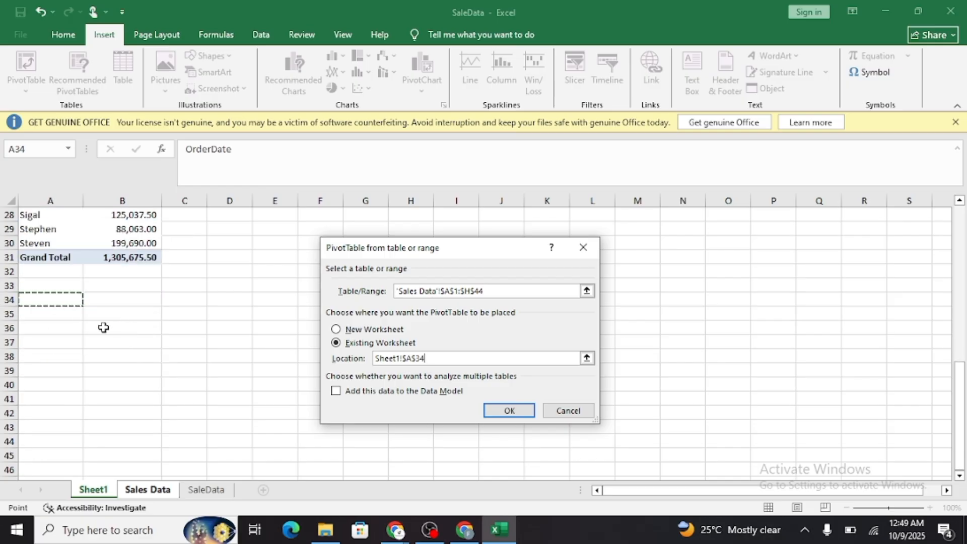
click(508, 408)
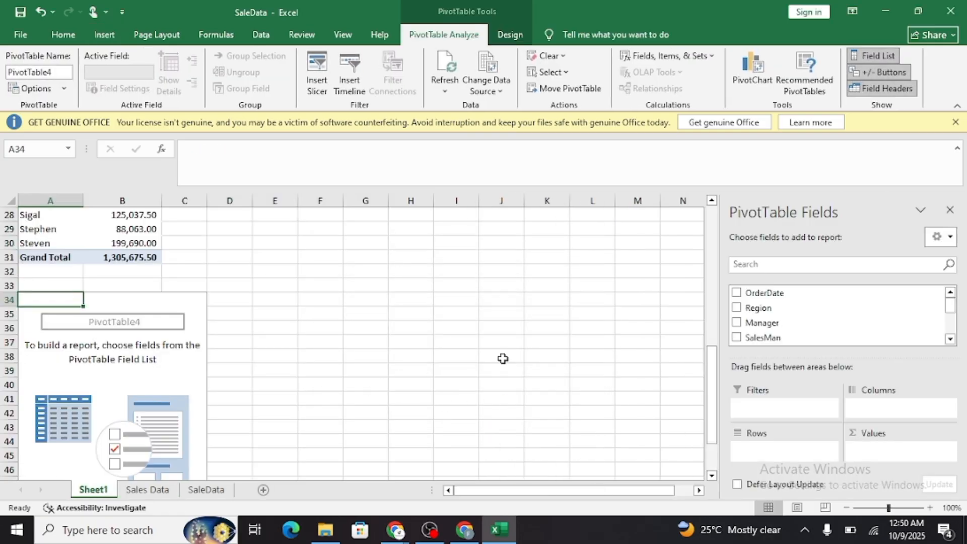
Summarize sales by item by adding Item as rows and the sum of Sale_amt as values in the fourth PivotTable.
scroll(776, 328, down, 2)
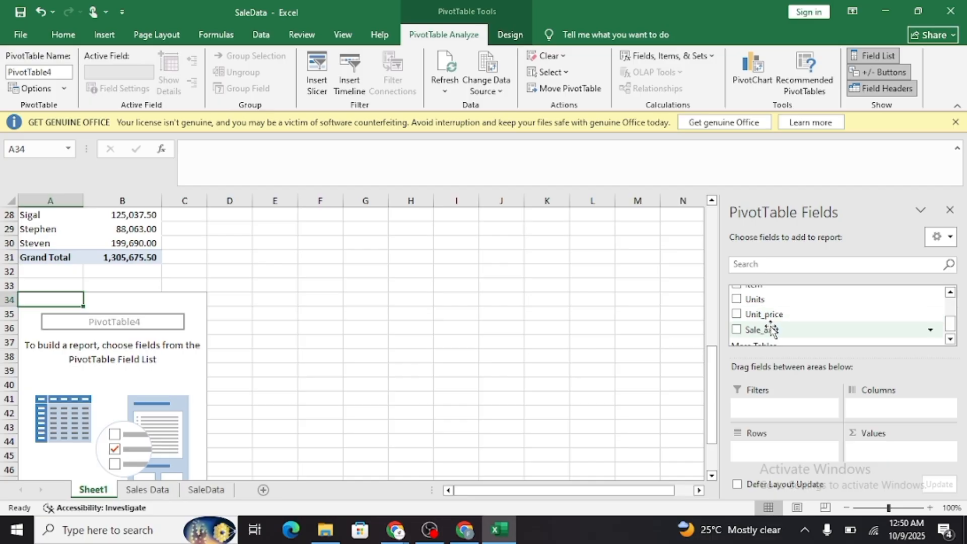
scroll(784, 328, up, 3)
scroll(744, 318, down, 1)
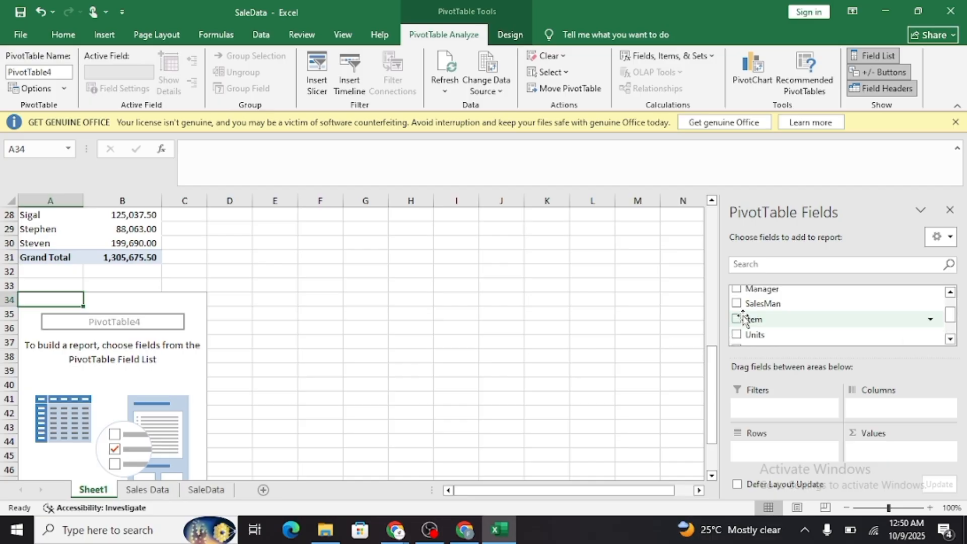
click(739, 318)
scroll(763, 333, down, 1)
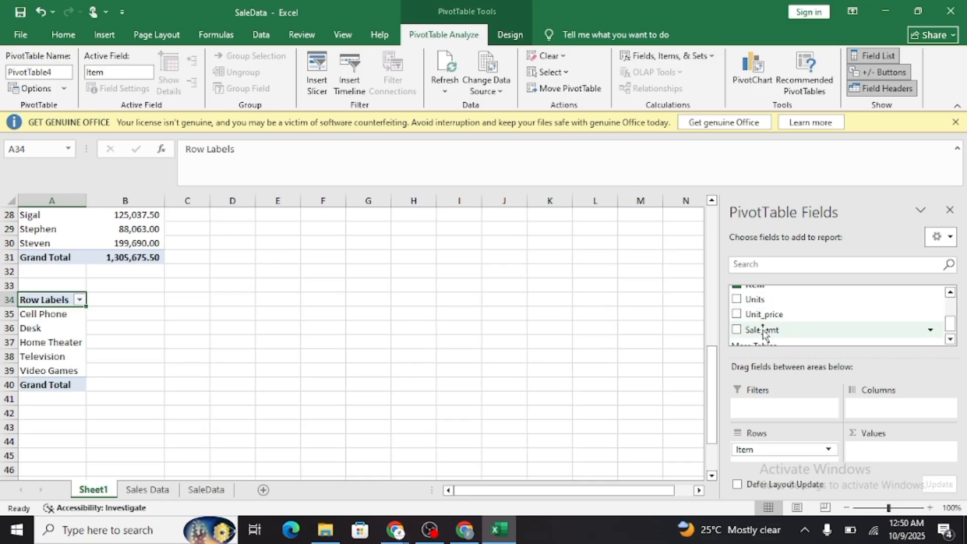
click(736, 329)
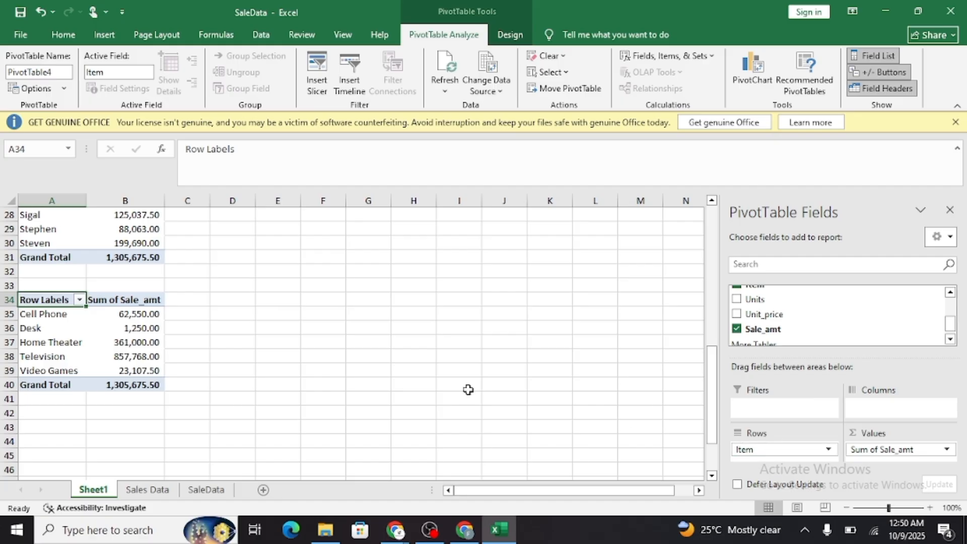
click(950, 209)
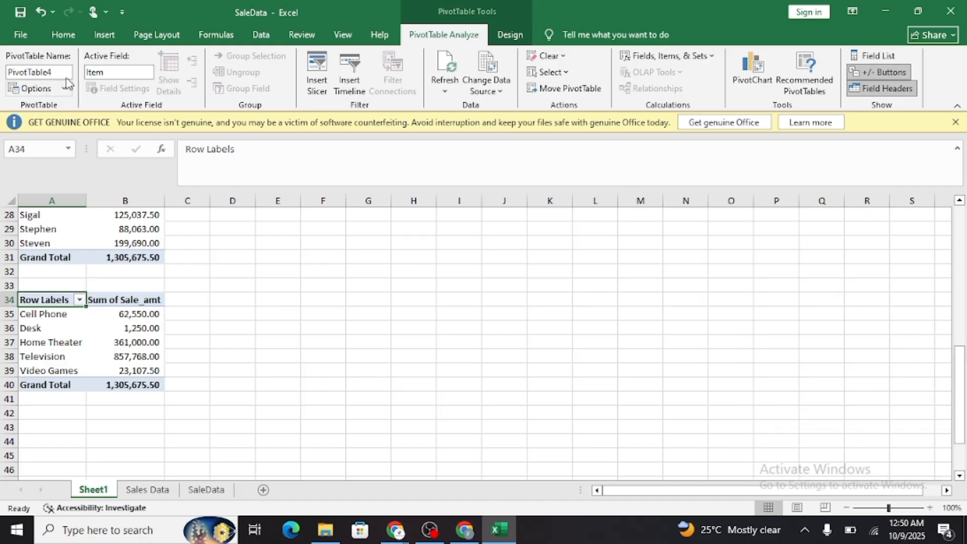
Create a fifth PivotTable from Sales Data range A1:H44 and place it on the existing Sheet1 at cell A43.
click(149, 490)
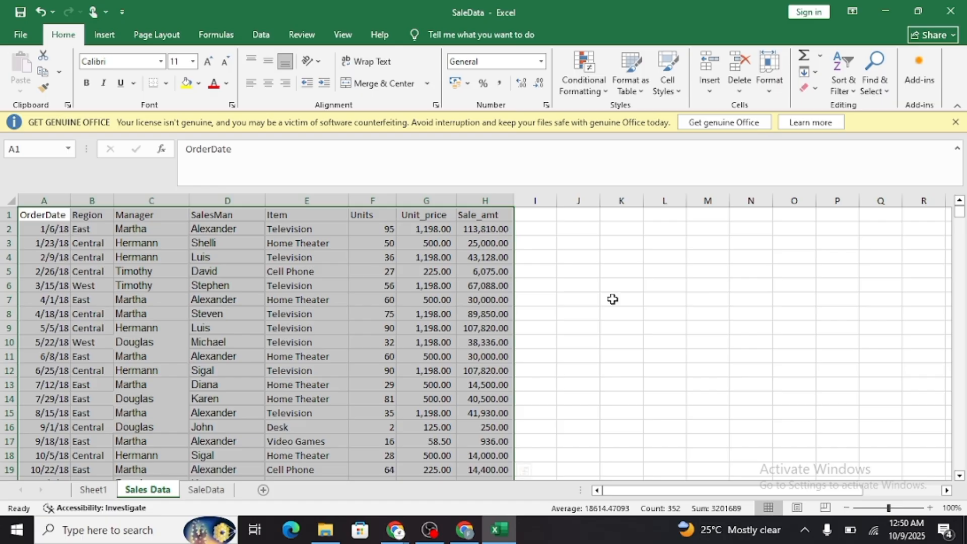
click(103, 35)
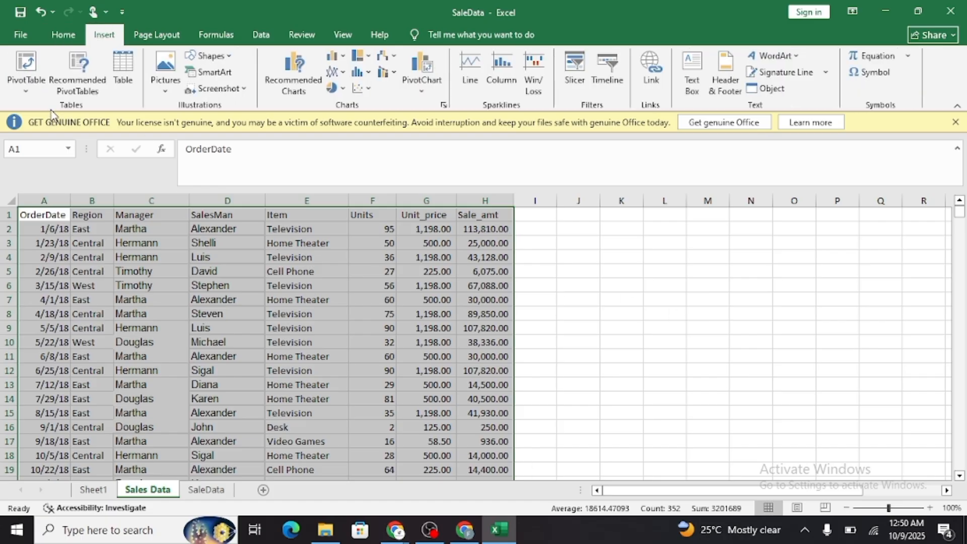
click(27, 65)
click(64, 107)
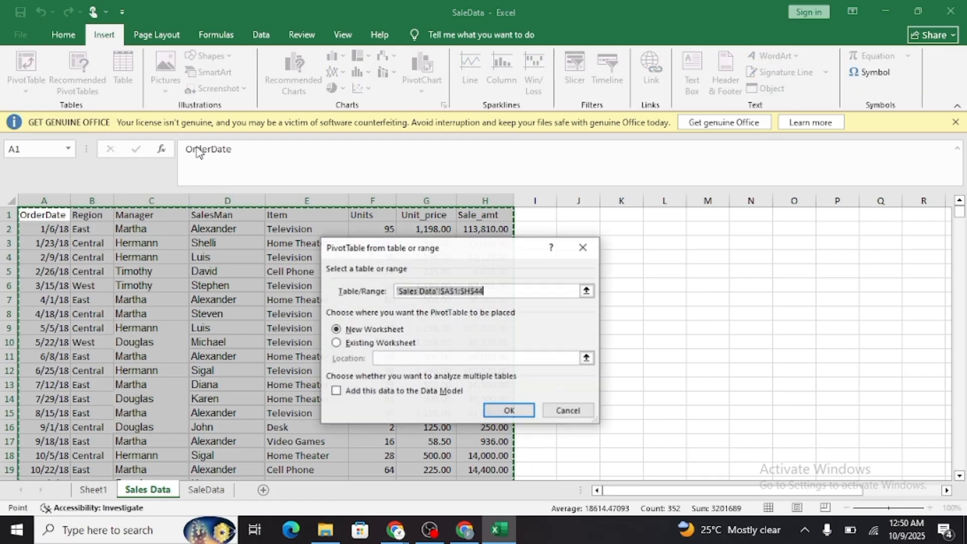
click(336, 343)
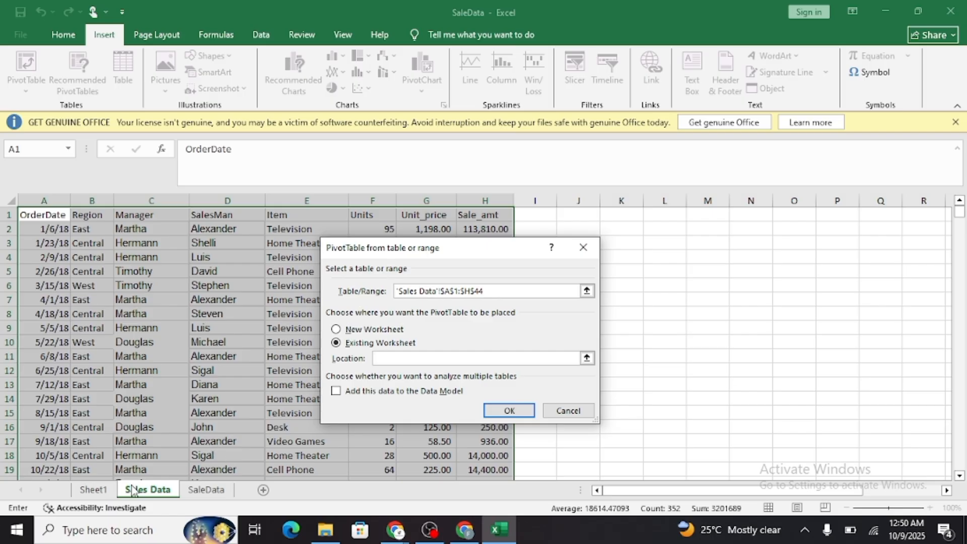
click(93, 490)
scroll(97, 412, down, 2)
click(56, 372)
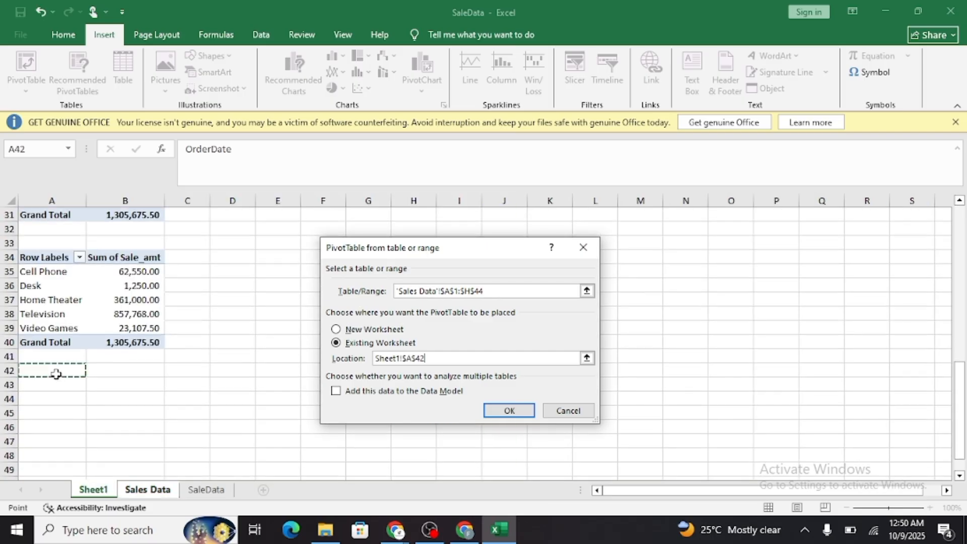
click(49, 384)
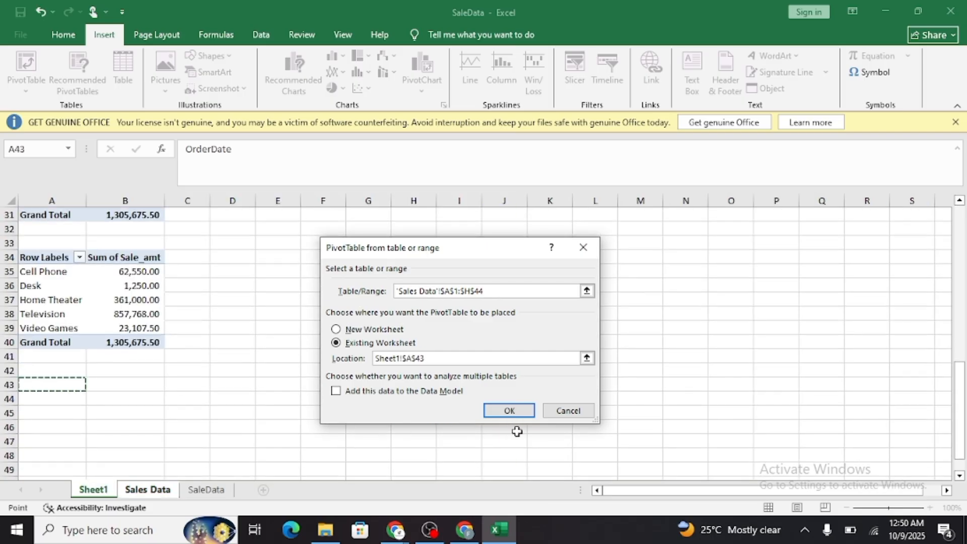
click(519, 411)
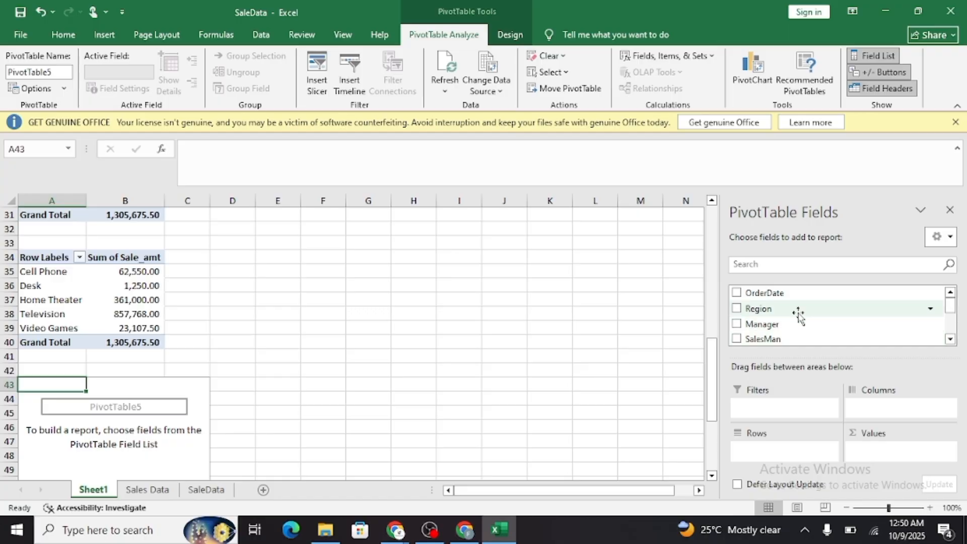
Summarize sales by order date by adding OrderDate as rows and the sum of Sale_amt as values in the fifth PivotTable.
click(737, 294)
scroll(761, 328, down, 3)
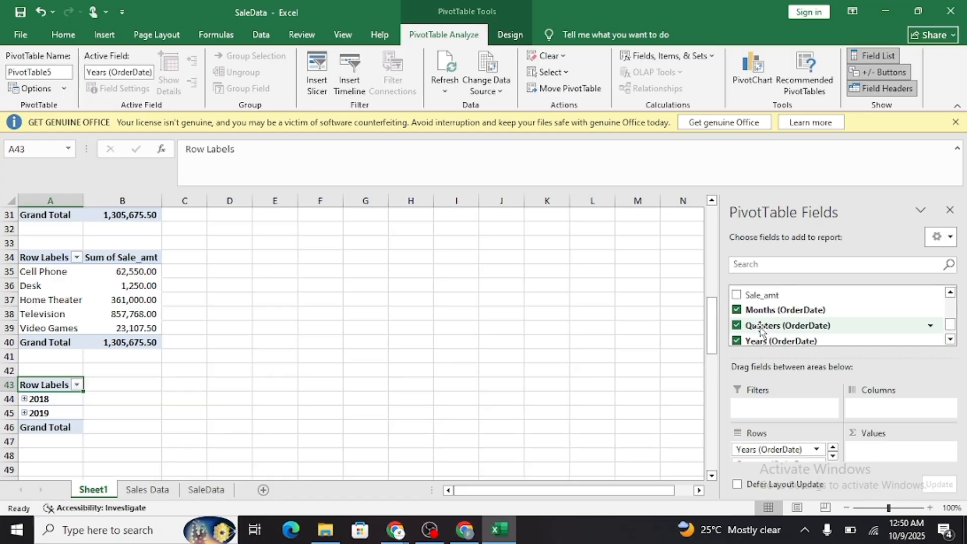
scroll(758, 330, up, 1)
click(737, 330)
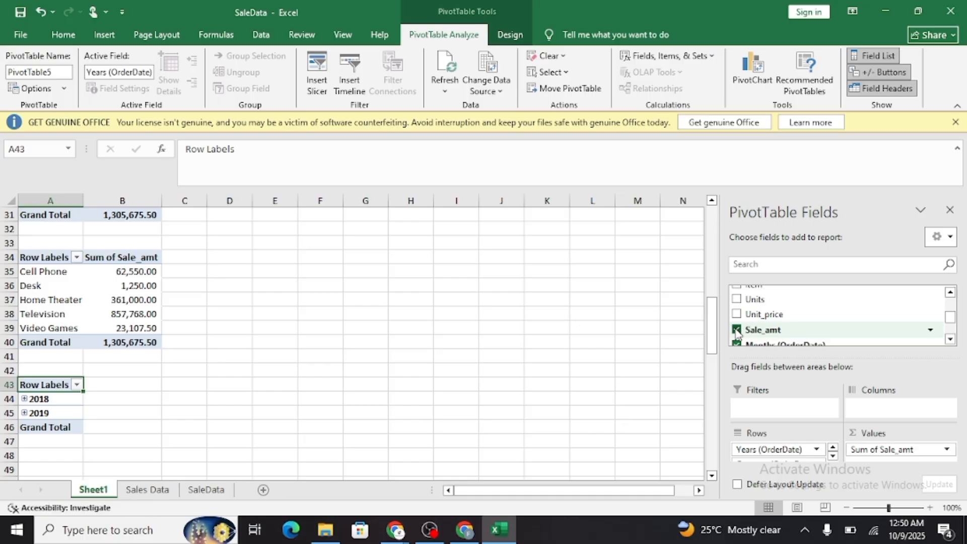
scroll(259, 390, down, 1)
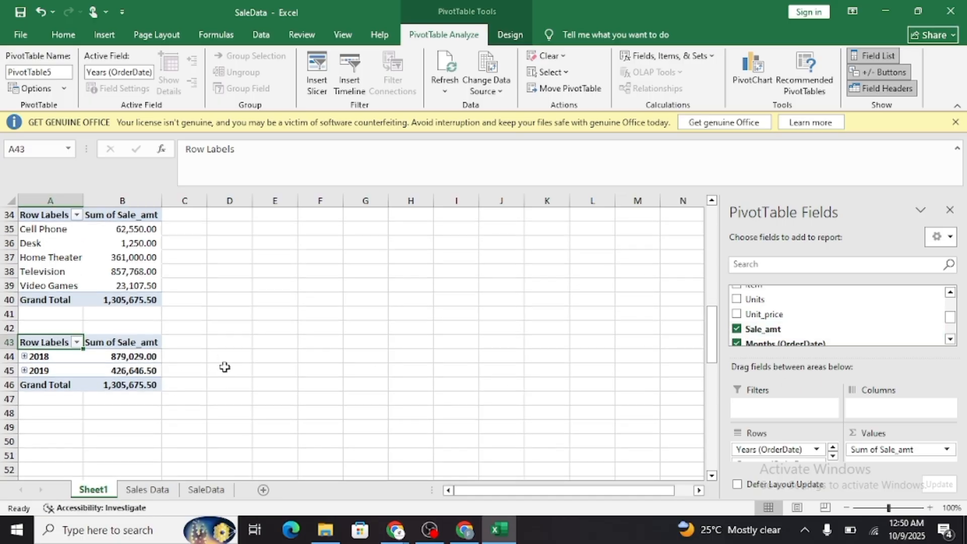
Create a sixth PivotTable from Sales Data range A1:H44 and place it on the existing Sheet1 at cell A49.
click(950, 211)
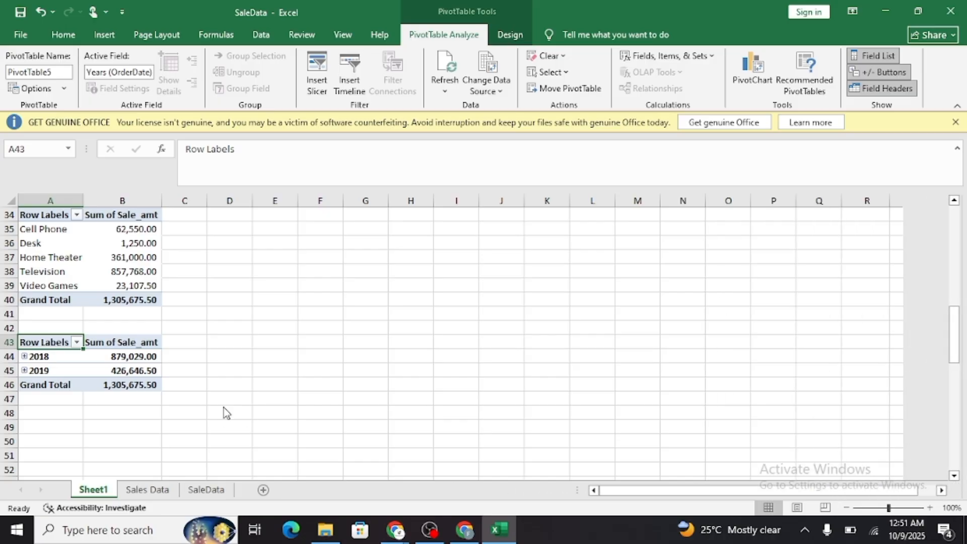
scroll(306, 373, up, 11)
scroll(307, 374, down, 8)
scroll(307, 373, down, 3)
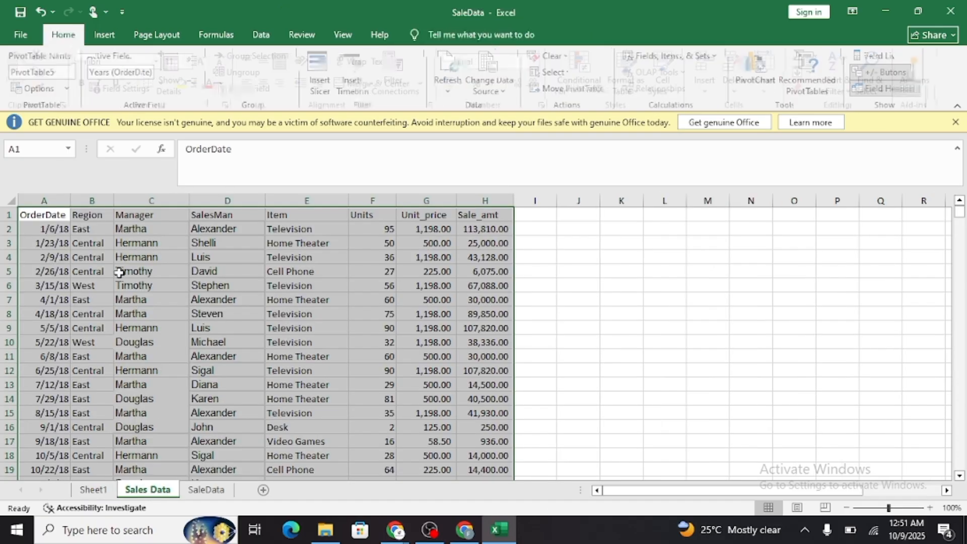
click(147, 490)
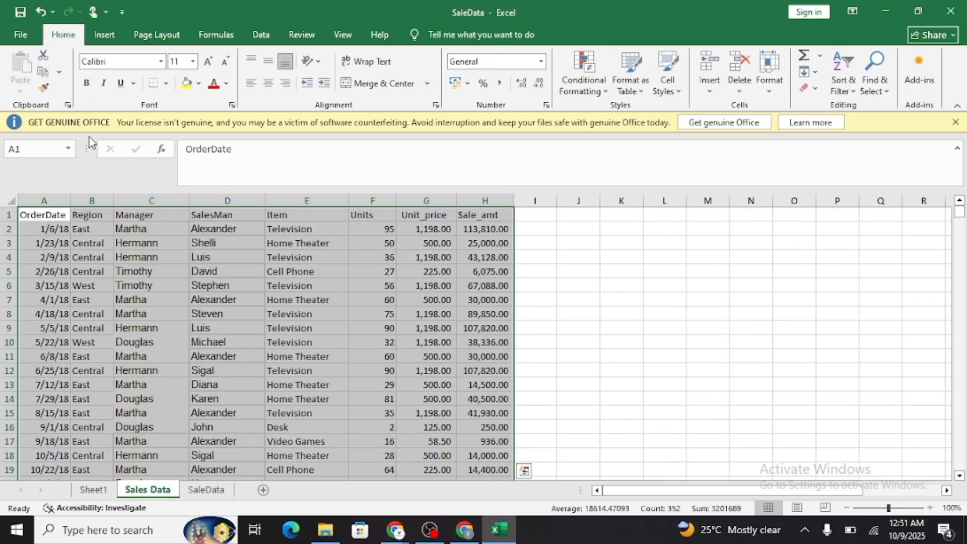
click(104, 34)
click(25, 61)
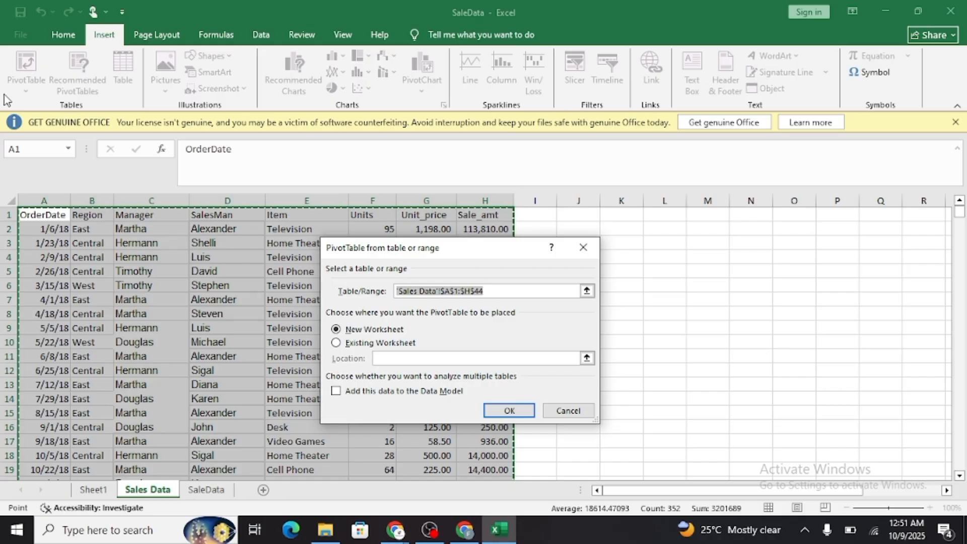
click(336, 343)
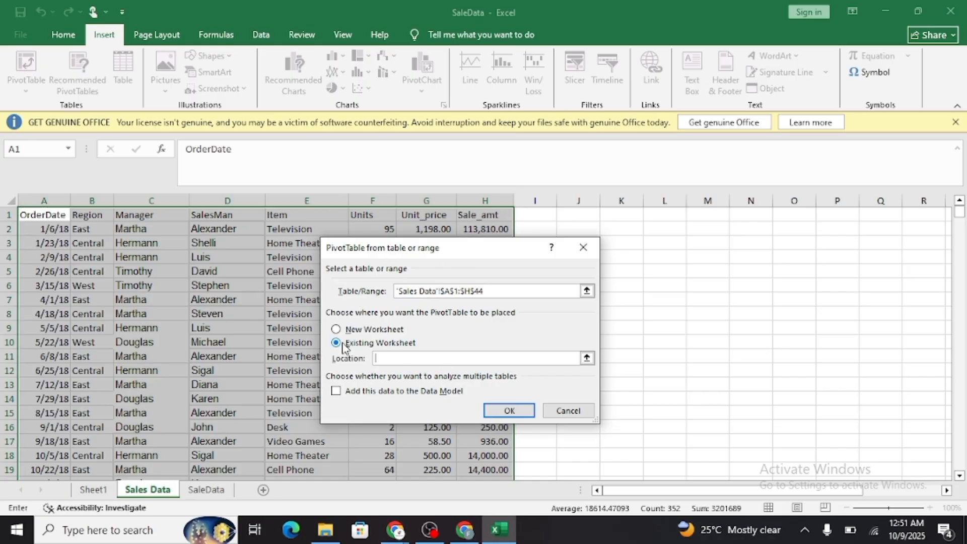
click(91, 489)
scroll(101, 401, down, 2)
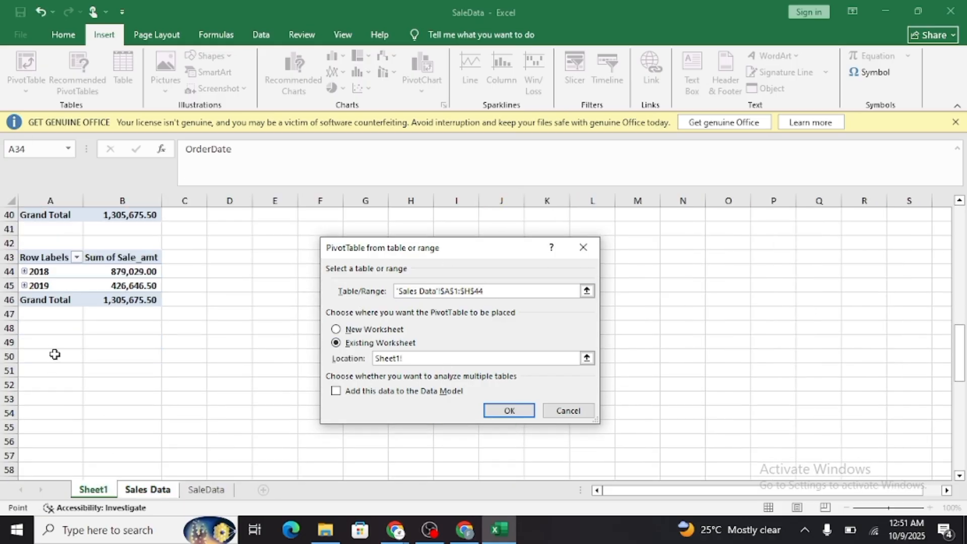
click(50, 343)
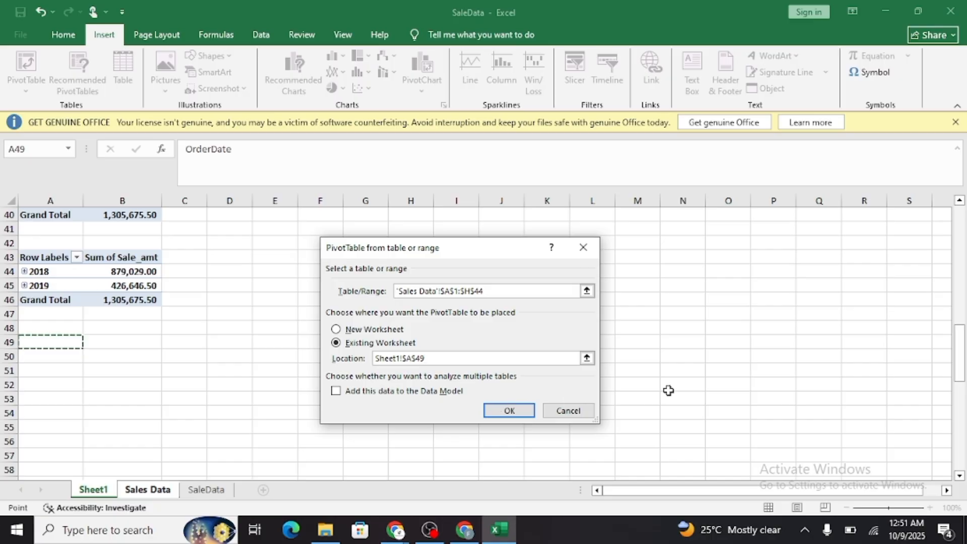
click(508, 411)
Add the sums of Unit_price and Sale_amt as values in the sixth PivotTable and close its field list.
scroll(776, 323, down, 3)
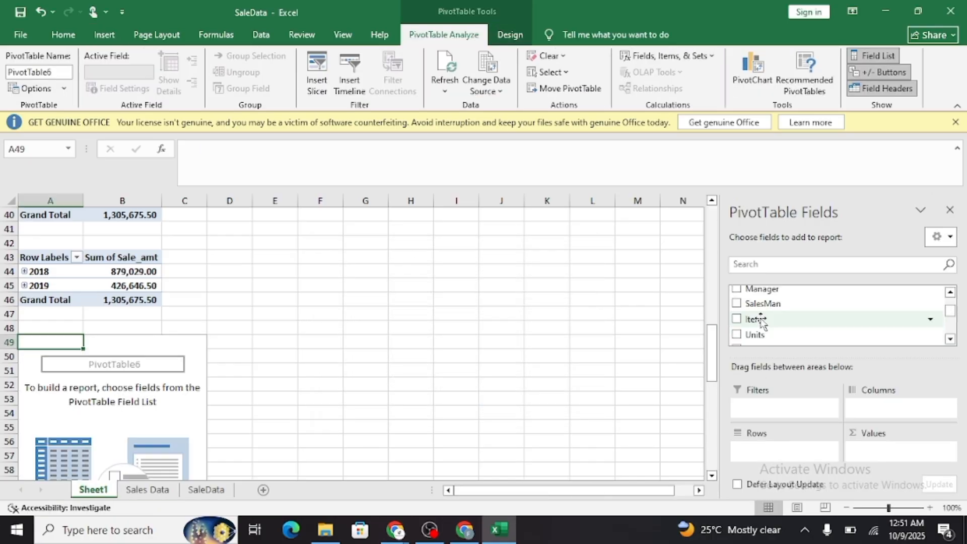
click(737, 316)
scroll(736, 317, down, 2)
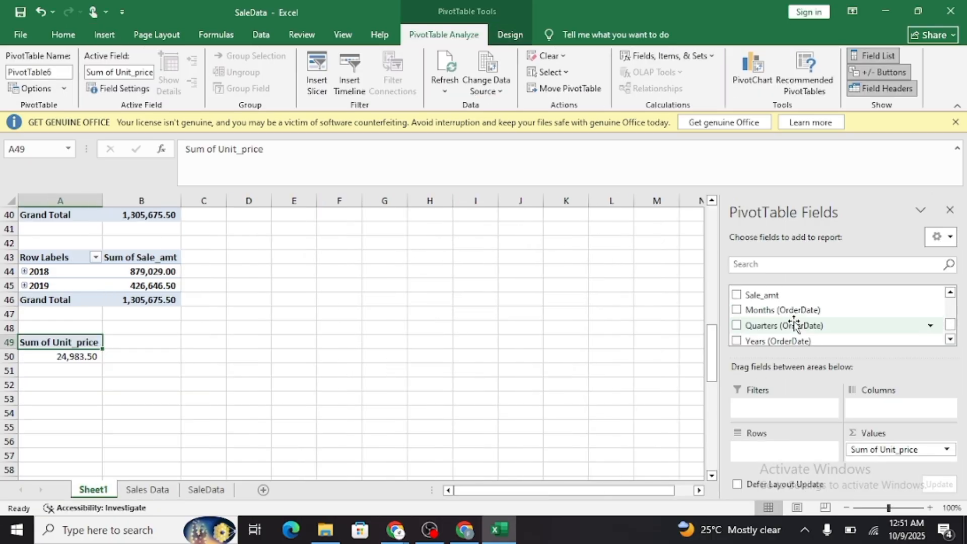
click(736, 296)
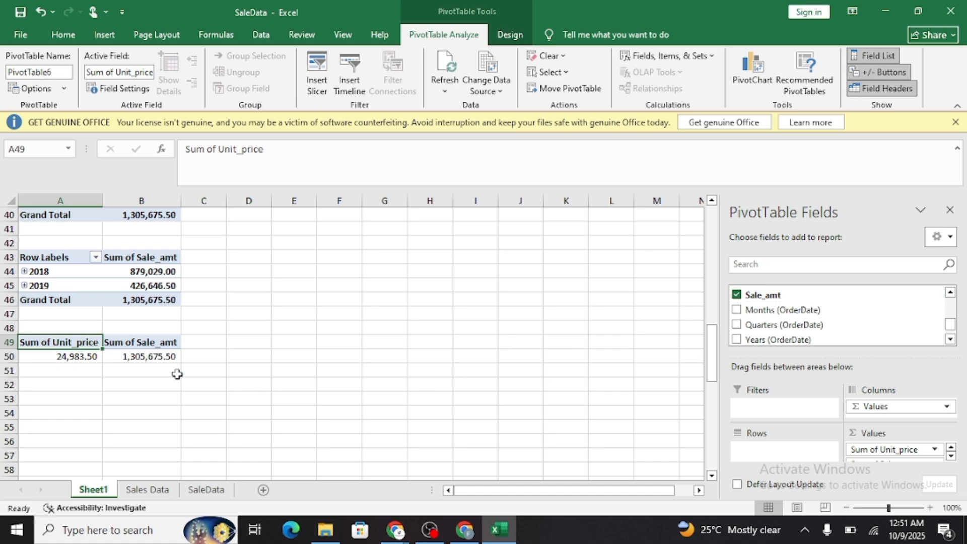
click(949, 222)
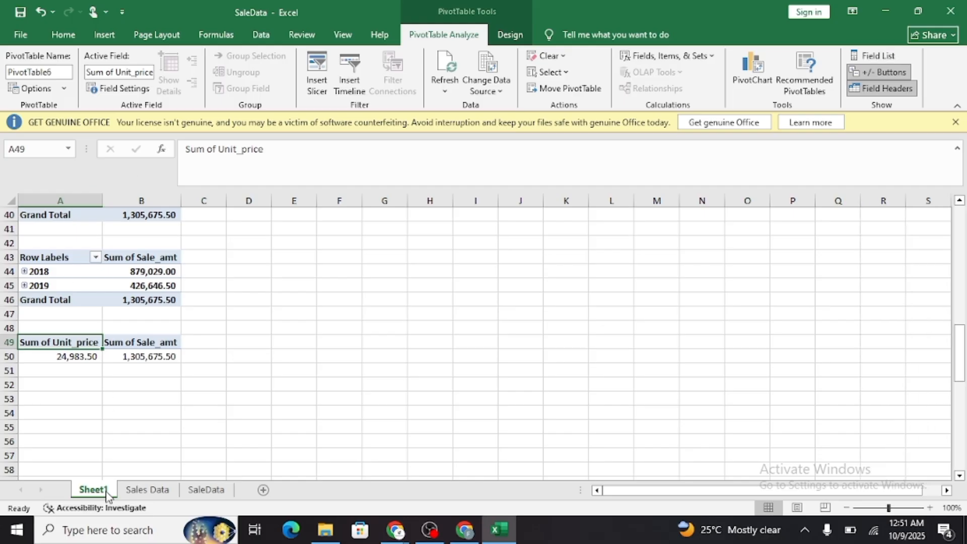
Create a seventh PivotTable from Sales Data range A1:H44 and place it on the existing Sheet1 at cell A53.
click(153, 494)
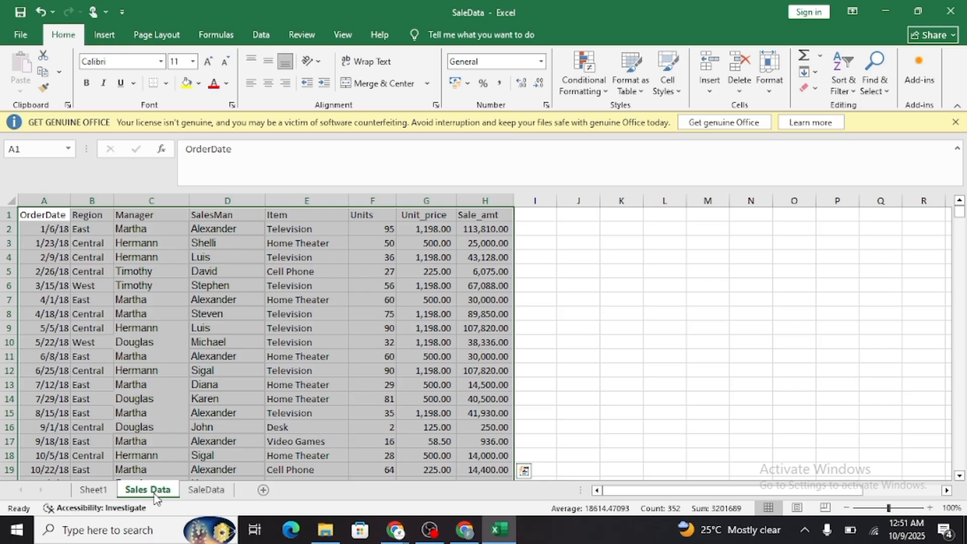
click(102, 35)
click(26, 64)
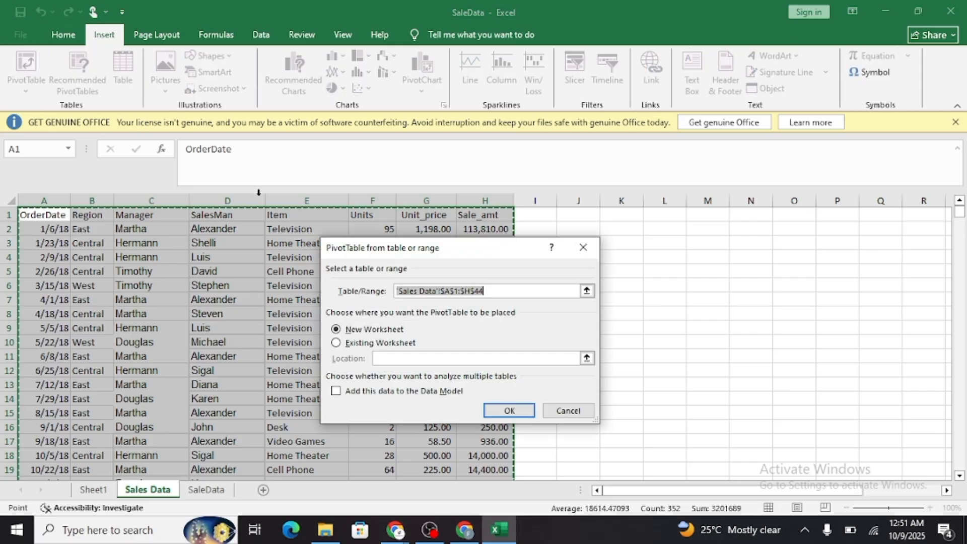
click(347, 347)
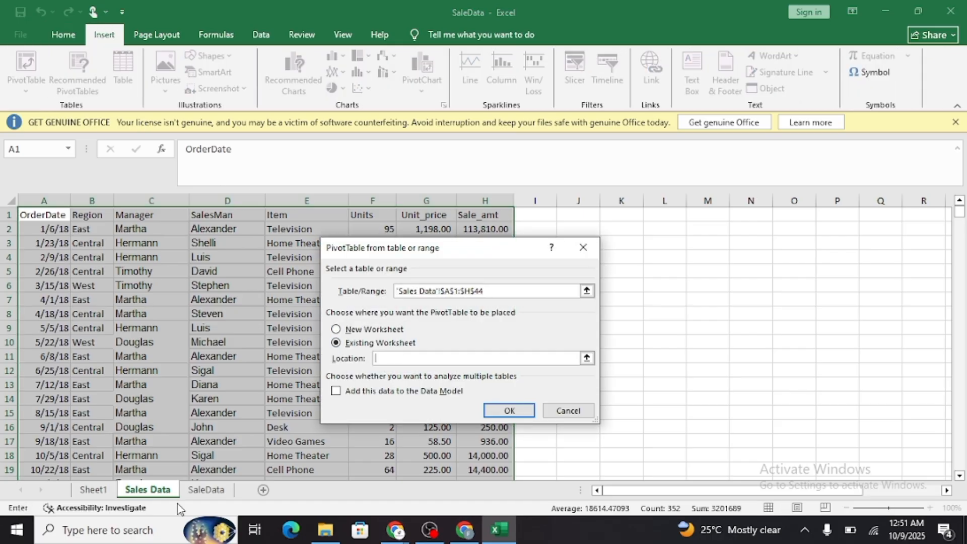
click(93, 490)
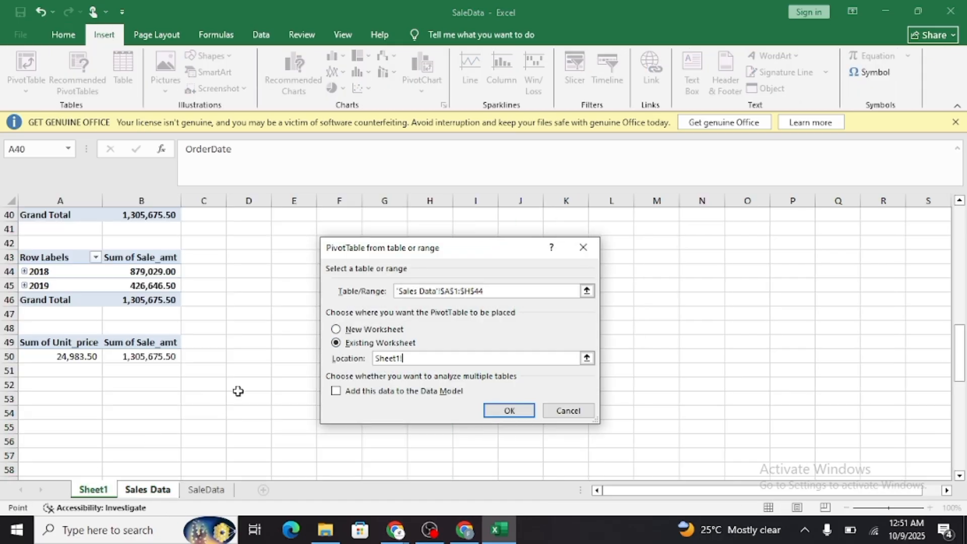
click(54, 387)
click(55, 399)
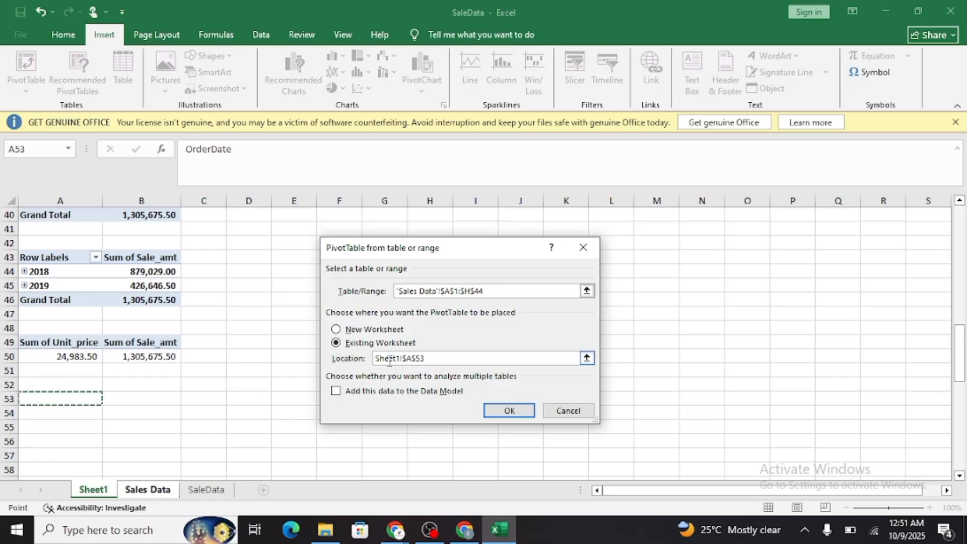
click(509, 409)
Add the sums of Units and Sale_amt as values in the seventh PivotTable.
scroll(816, 322, down, 1)
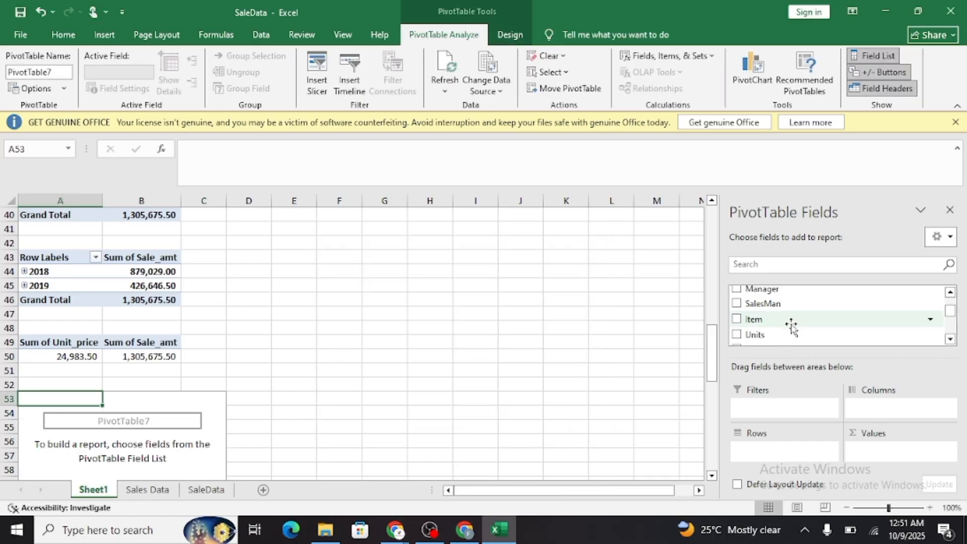
click(737, 334)
scroll(740, 312, down, 3)
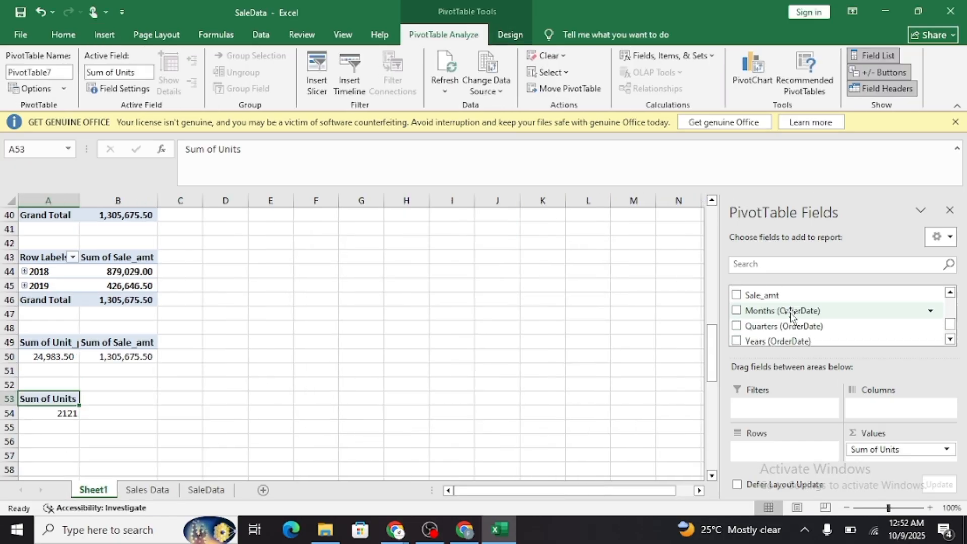
click(737, 295)
click(543, 411)
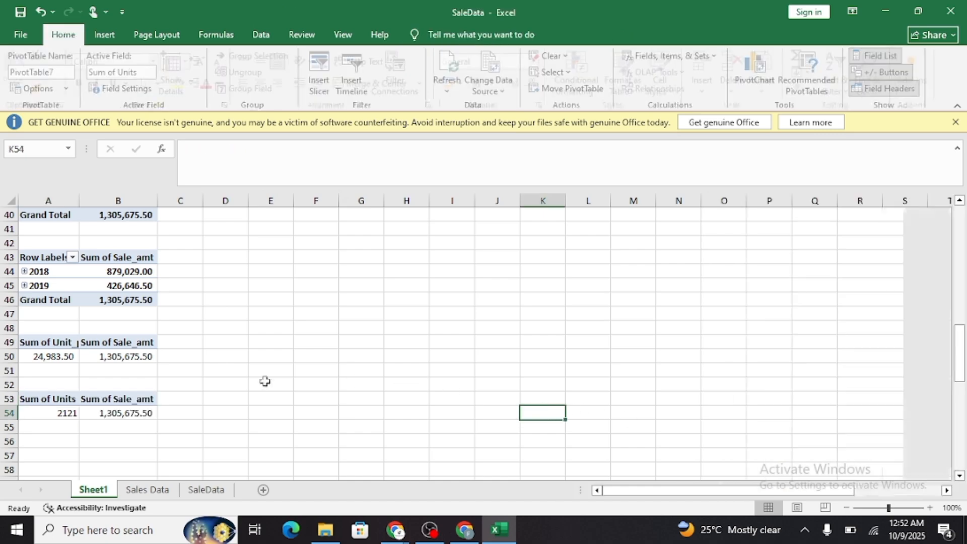
Open the PivotChart type selection for the region PivotTable at the start of Sheet1.
scroll(265, 381, up, 4)
scroll(249, 368, down, 3)
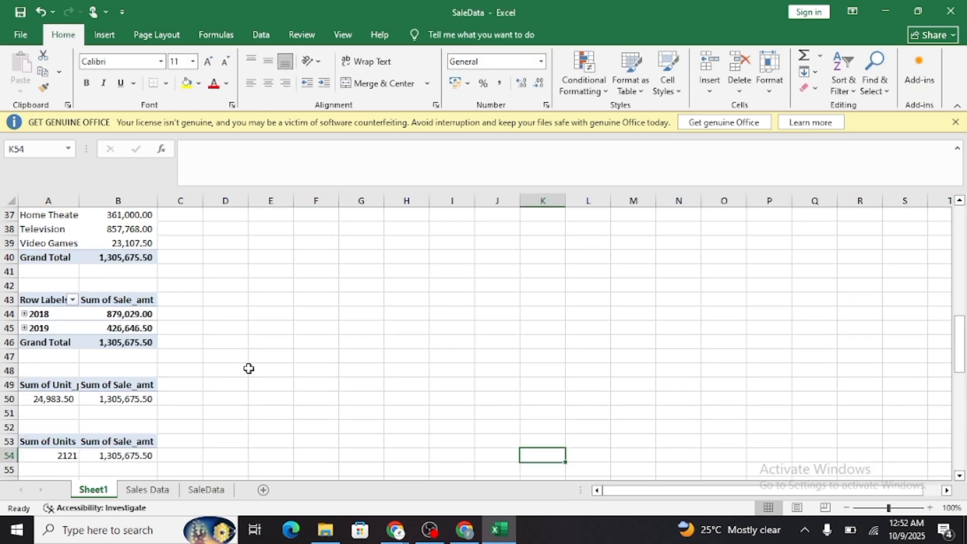
scroll(249, 369, up, 12)
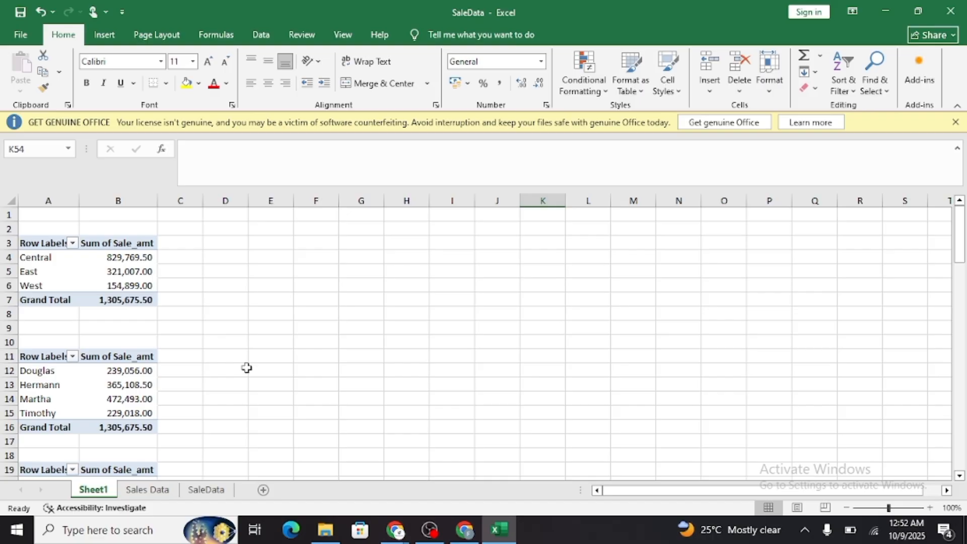
click(62, 263)
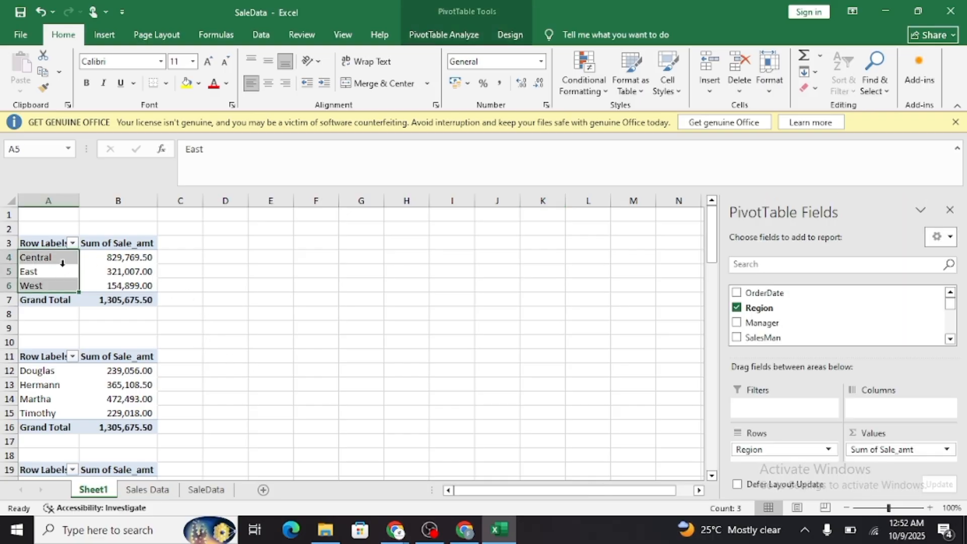
click(455, 36)
click(751, 71)
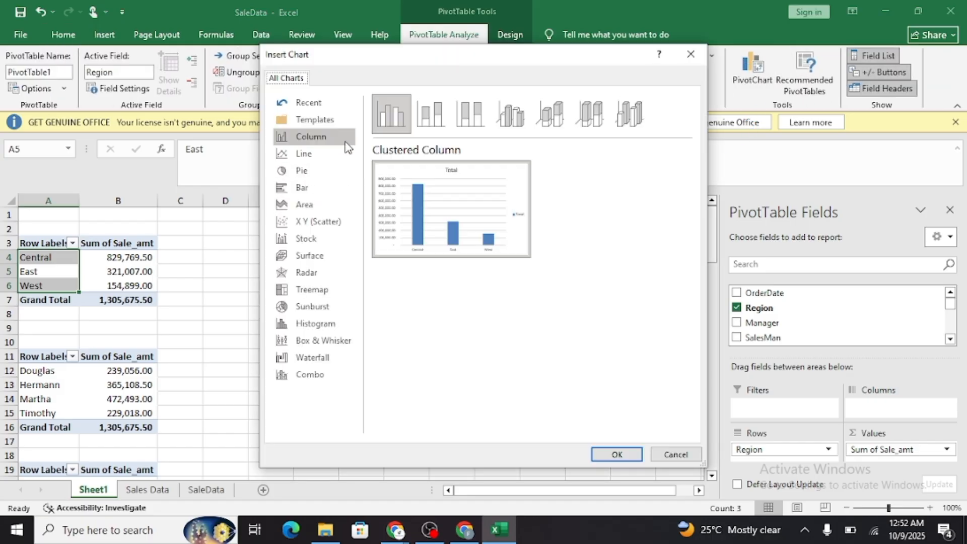
Preview the region sales as line, pie, bar and area charts.
click(319, 154)
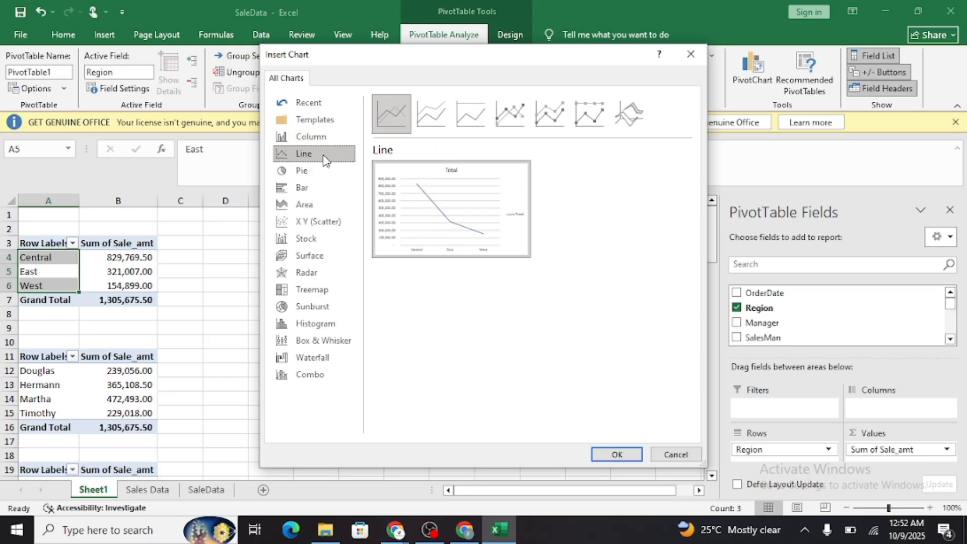
click(317, 172)
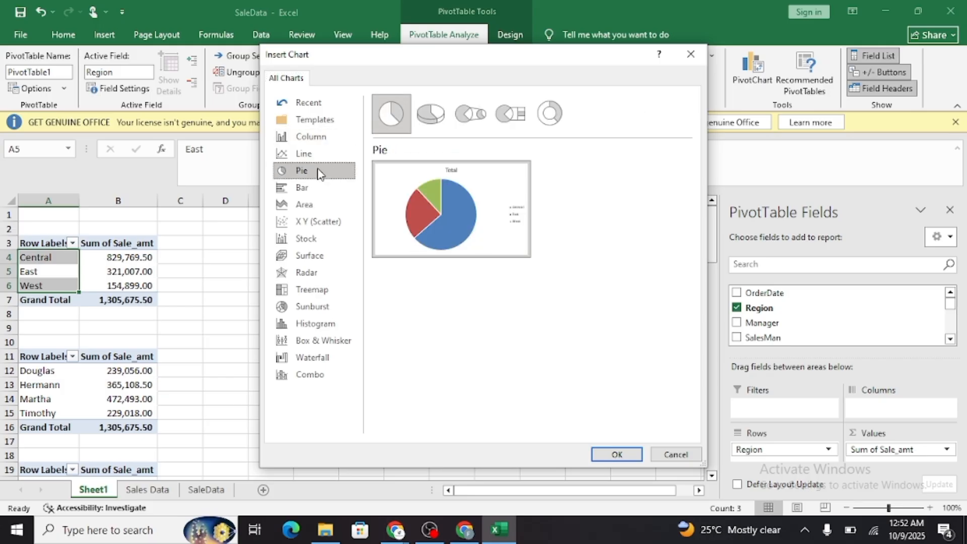
click(316, 188)
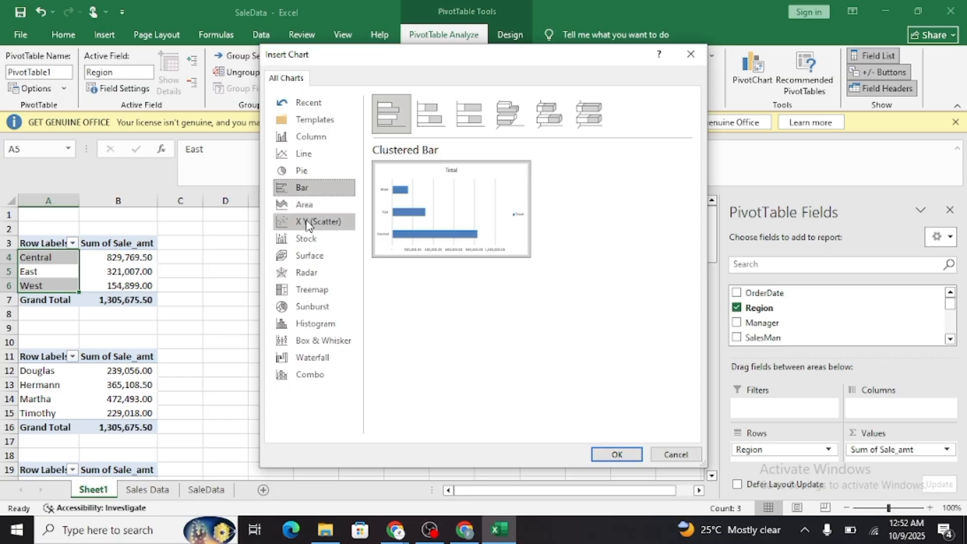
click(317, 208)
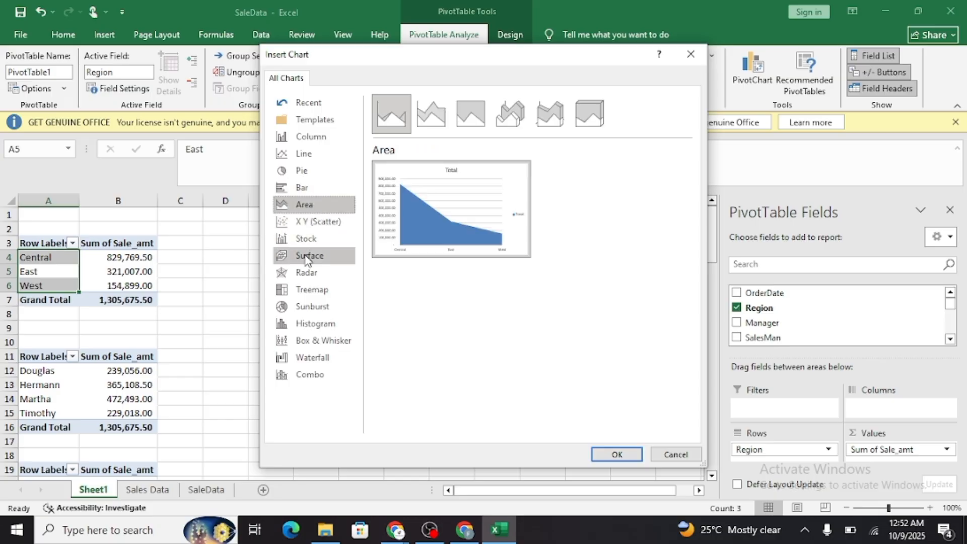
click(314, 171)
click(316, 154)
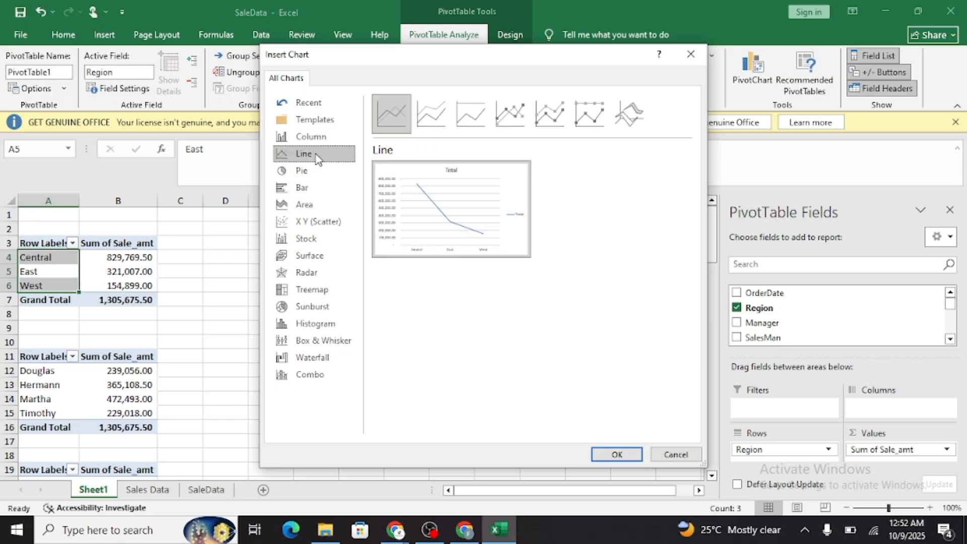
Insert a 3-D Clustered Column PivotChart of sales by region and position it beside the region and manager PivotTables.
click(317, 139)
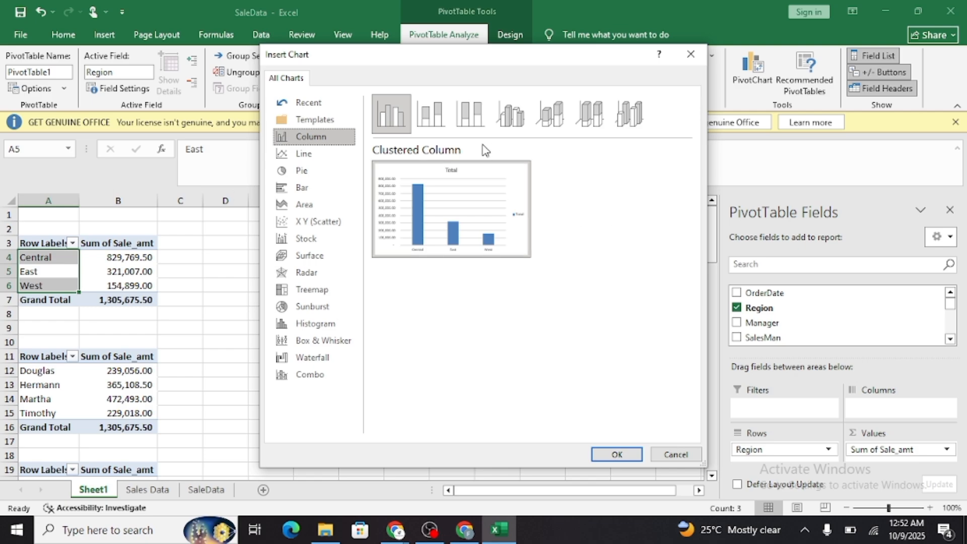
click(510, 114)
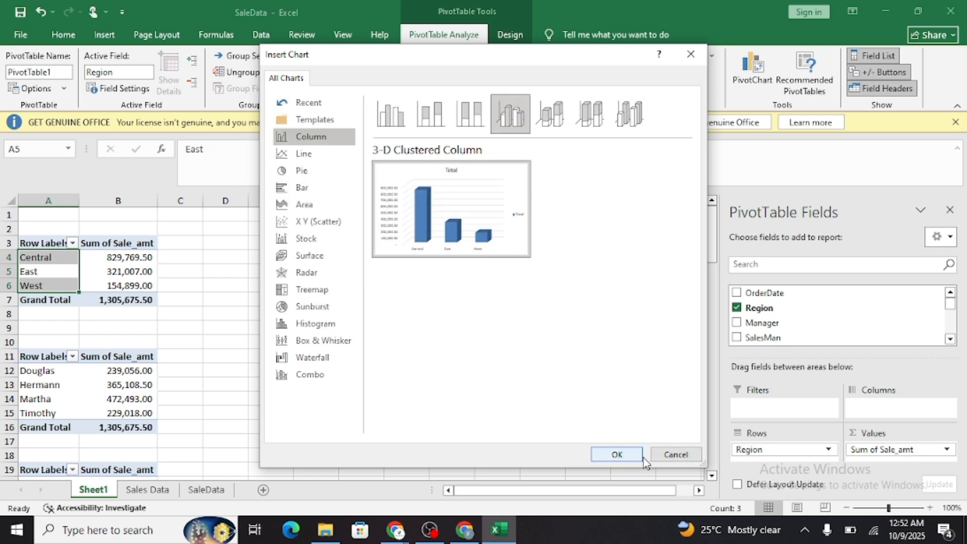
click(617, 454)
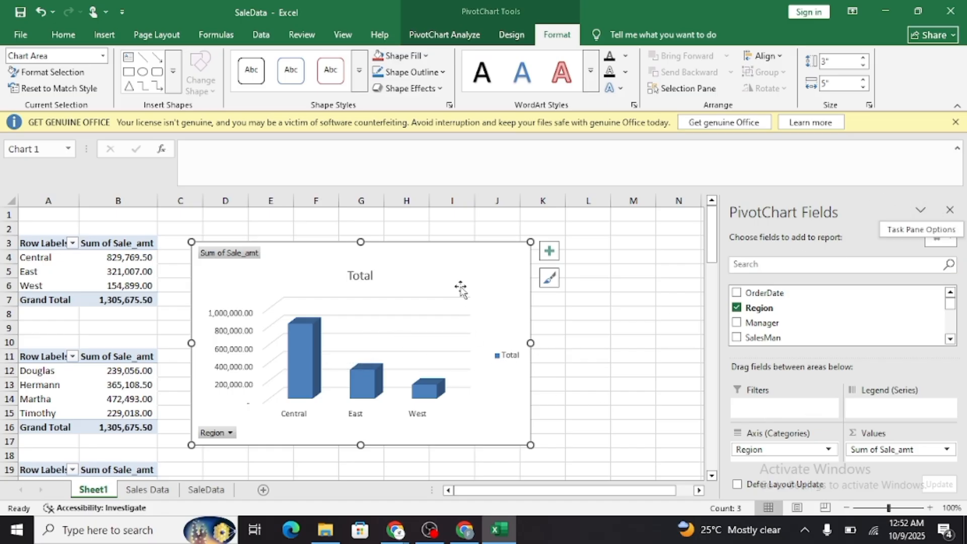
drag(456, 272, 483, 261)
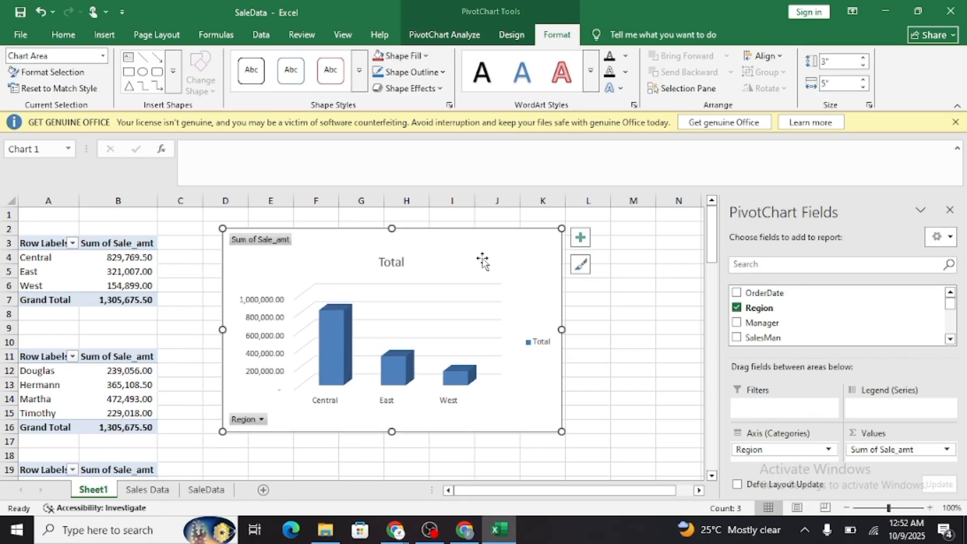
Change the region column chart's title to "Region VS Sale Amount" and dismiss the title formatting options.
click(391, 262)
double_click(393, 260)
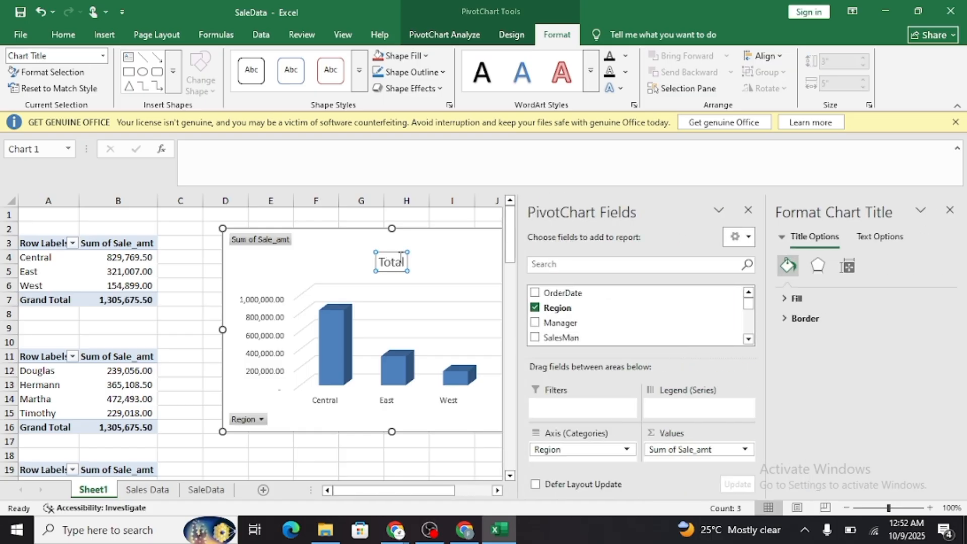
double_click(392, 261)
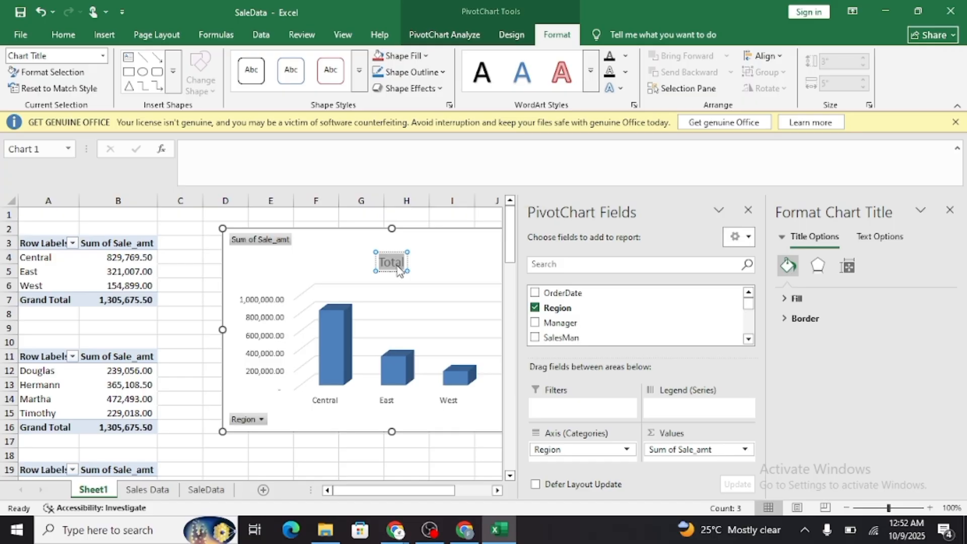
text(Re)
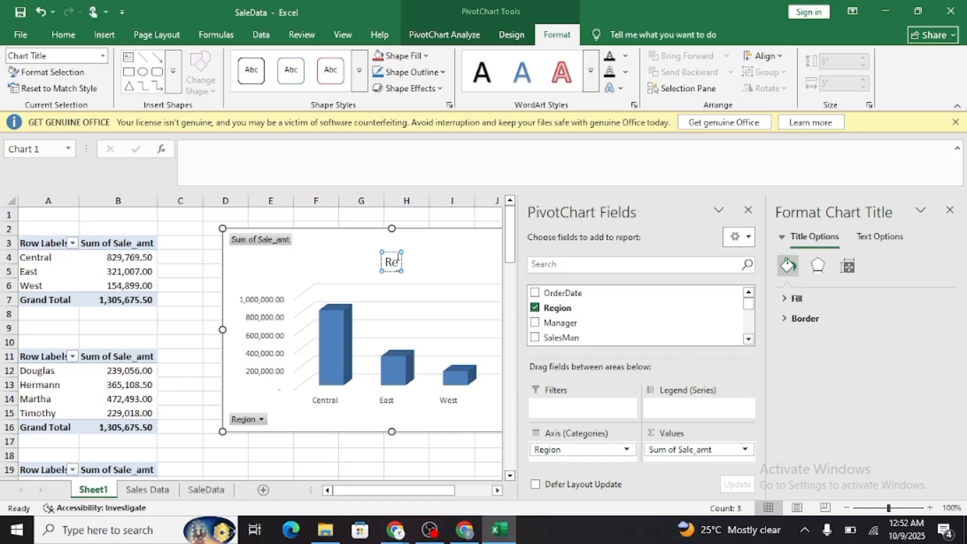
text(gion)
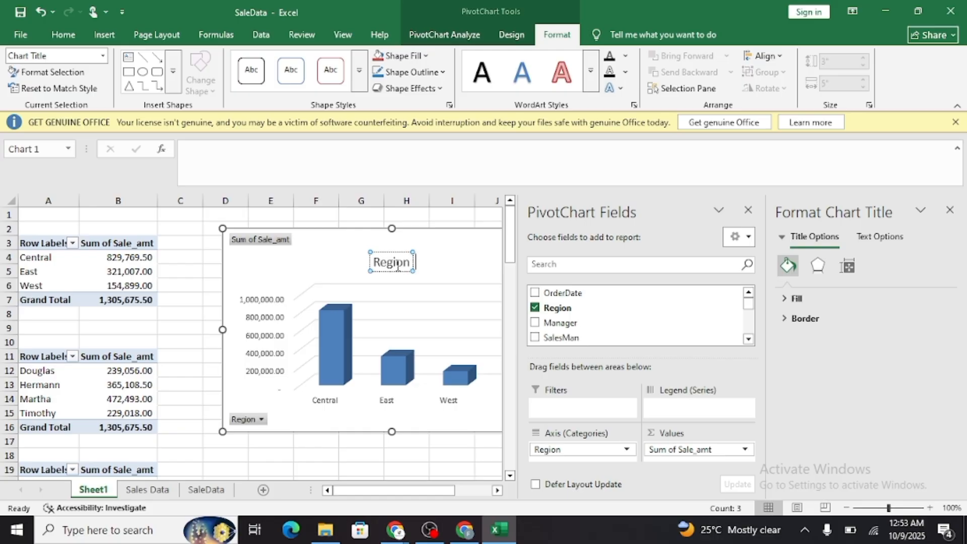
text(VS)
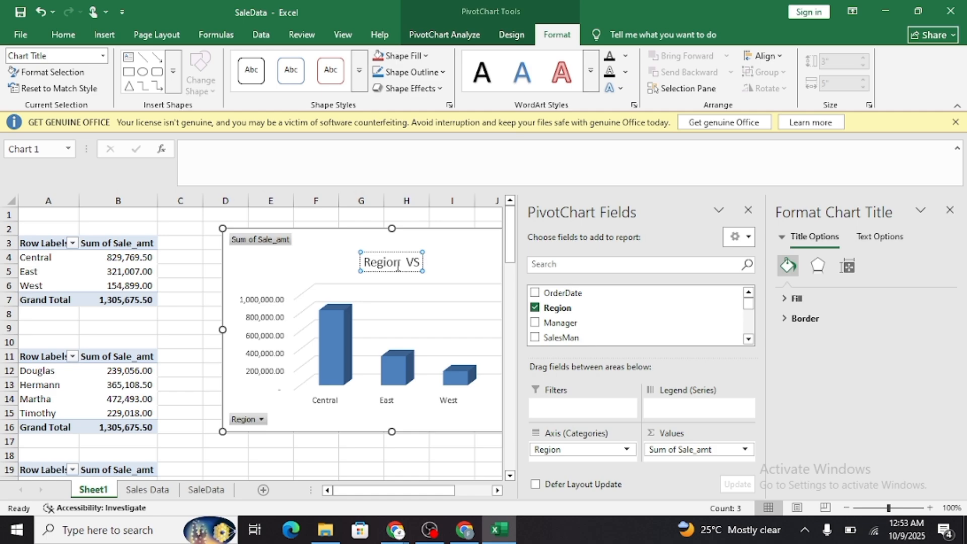
text( Sale)
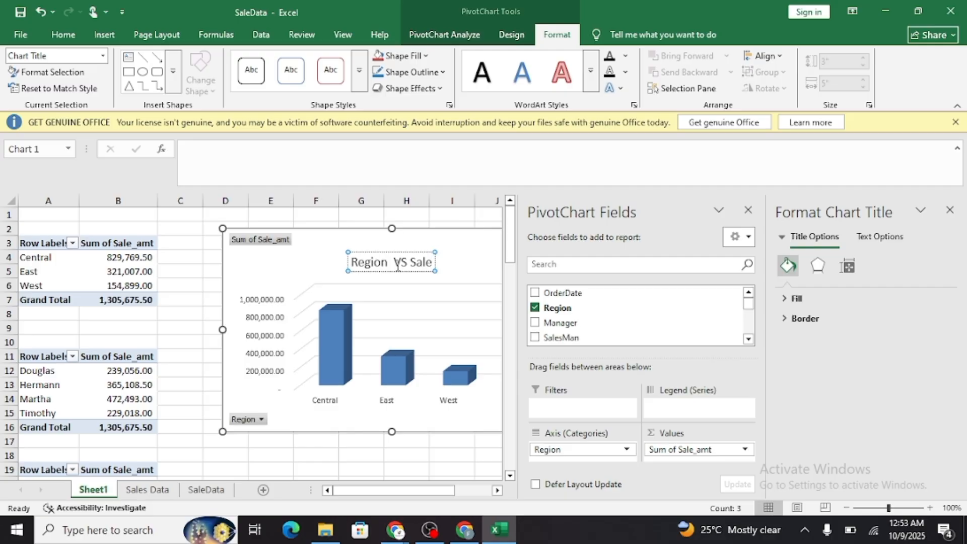
text(Amunt)
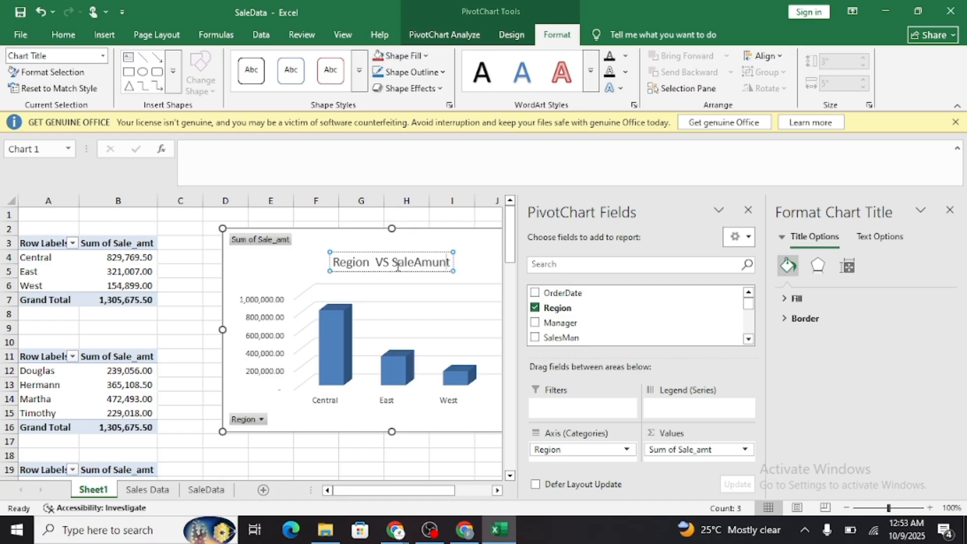
key(Left)
key(BackSpace)
key(BackSpace)
text(ount)
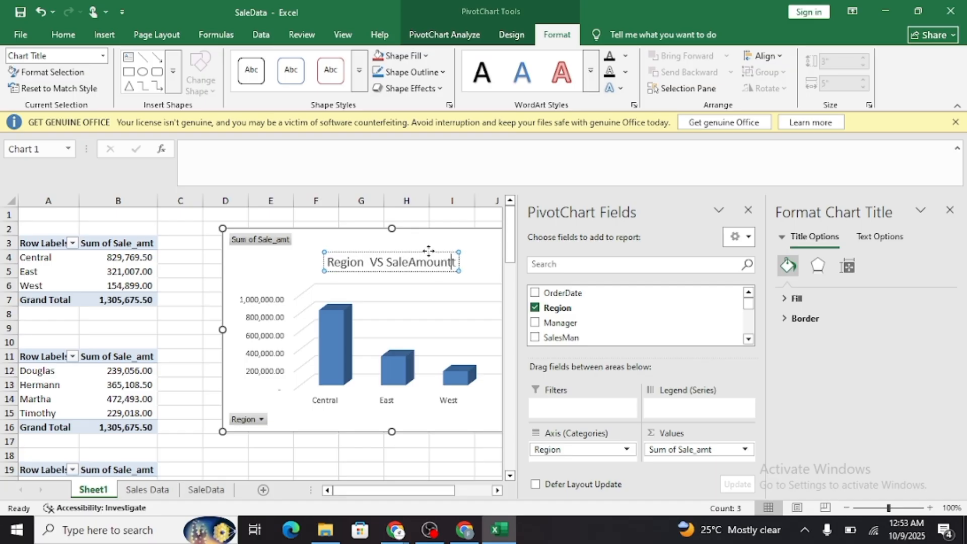
key(BackSpace)
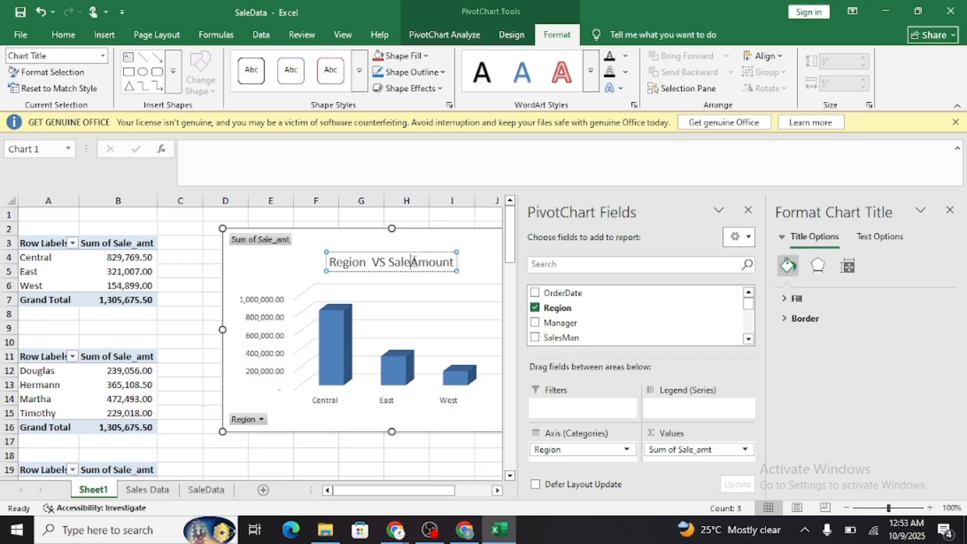
click(949, 210)
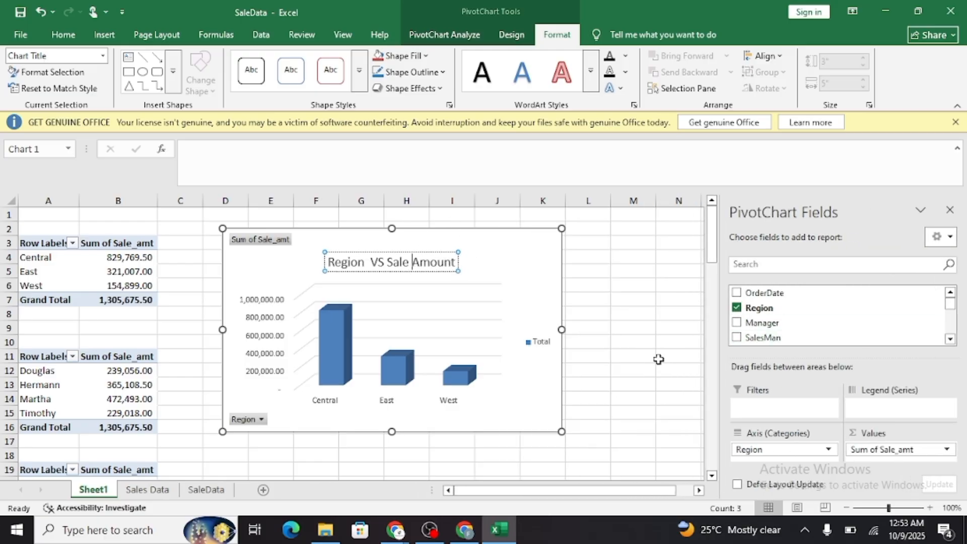
Try other chart styles on the region chart and apply the dark gradient style with data labels and a value axis.
click(513, 282)
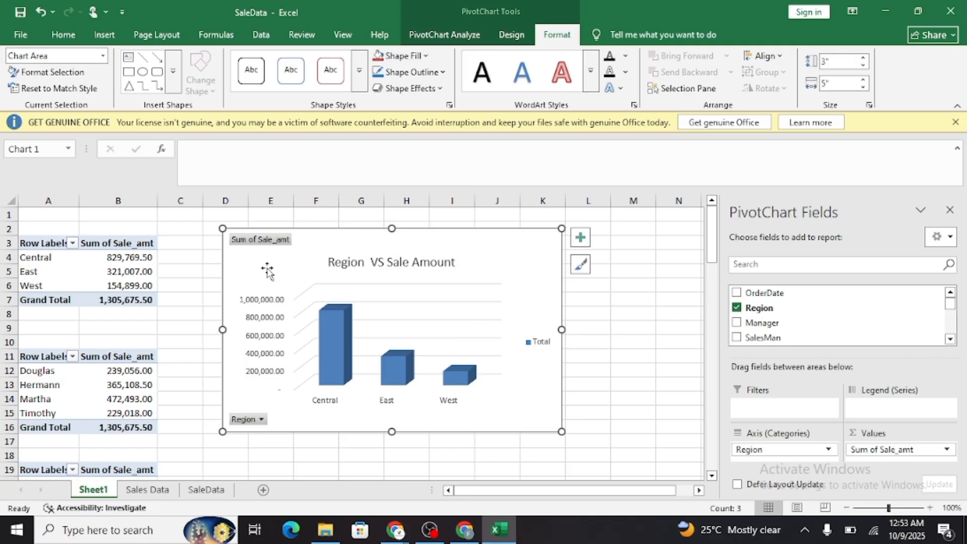
click(512, 35)
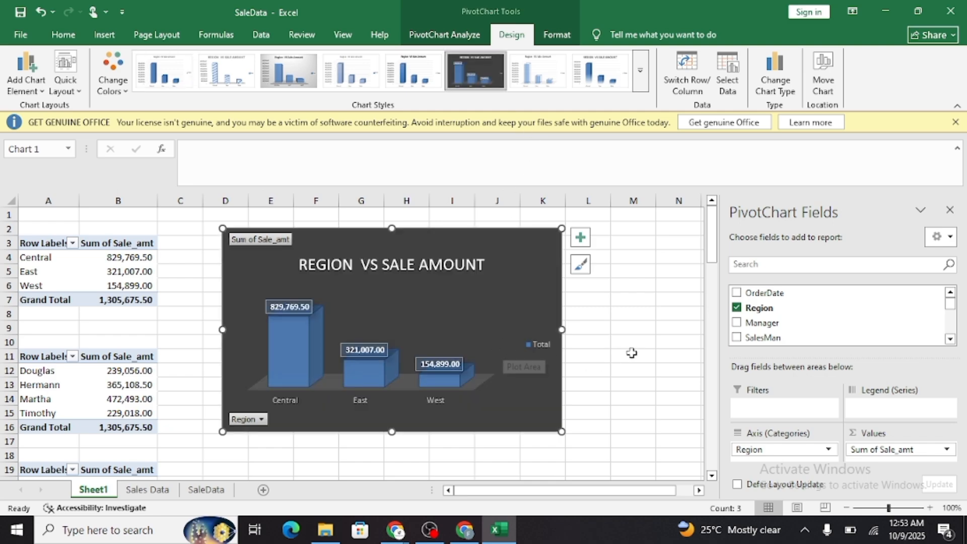
scroll(633, 337, down, 1)
scroll(633, 332, up, 1)
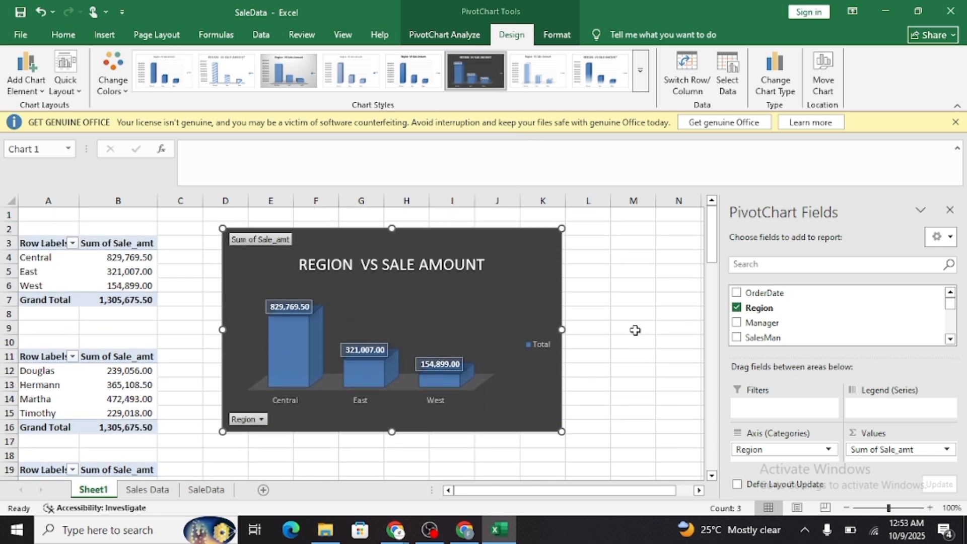
click(608, 65)
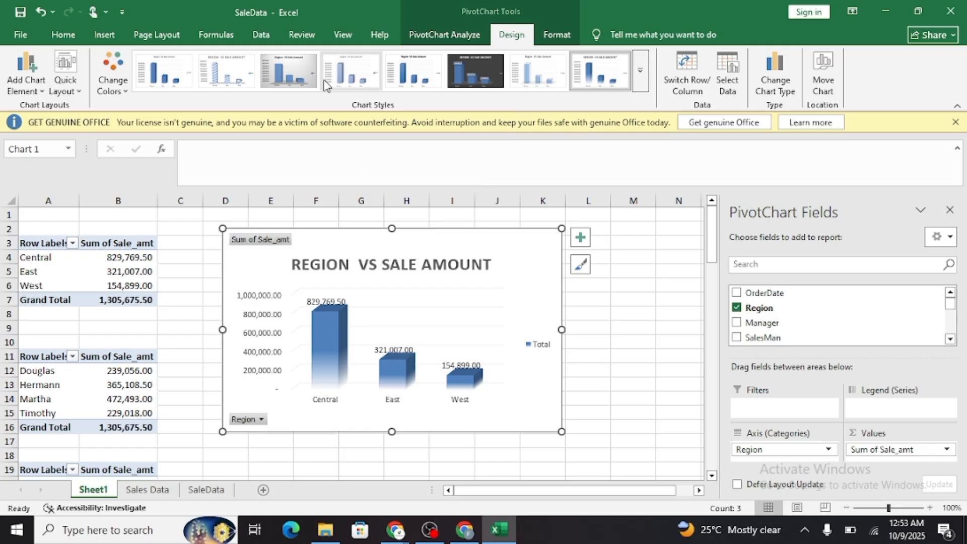
click(640, 71)
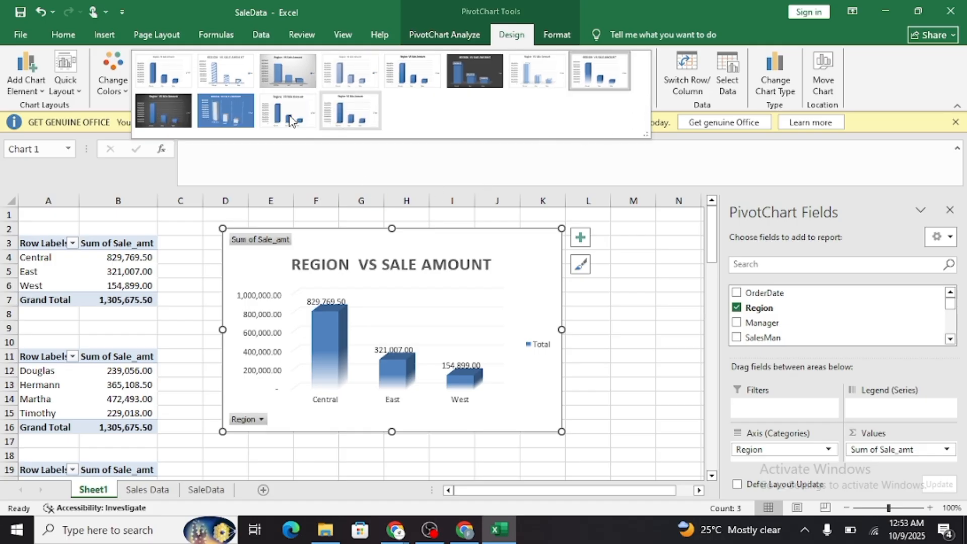
click(168, 116)
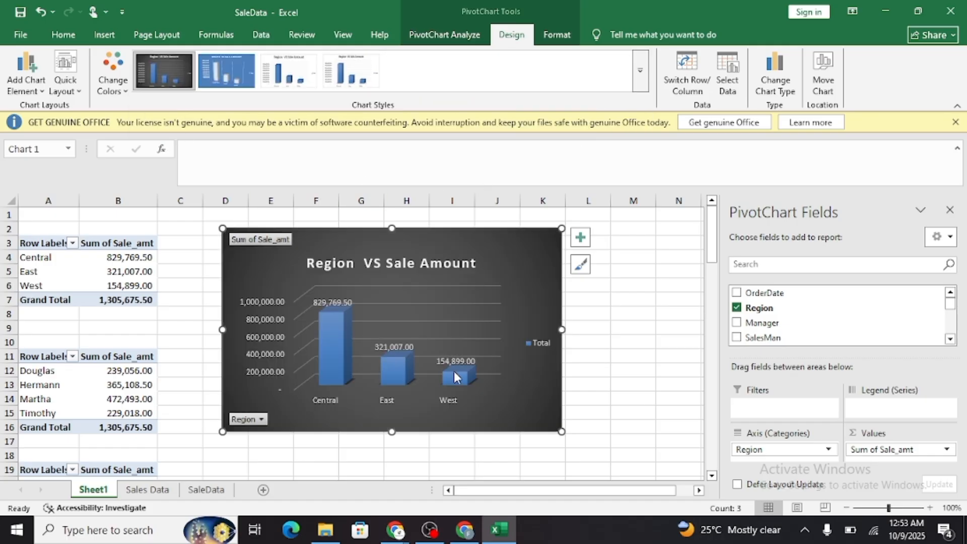
click(615, 343)
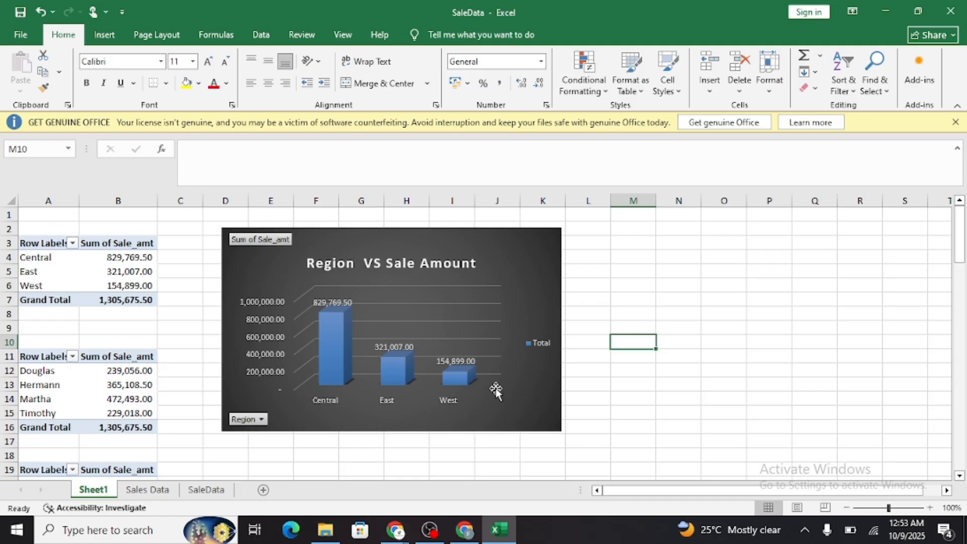
Open the PivotChart type selection for the manager PivotTable.
scroll(496, 390, down, 2)
scroll(176, 323, up, 2)
scroll(176, 324, down, 1)
click(88, 325)
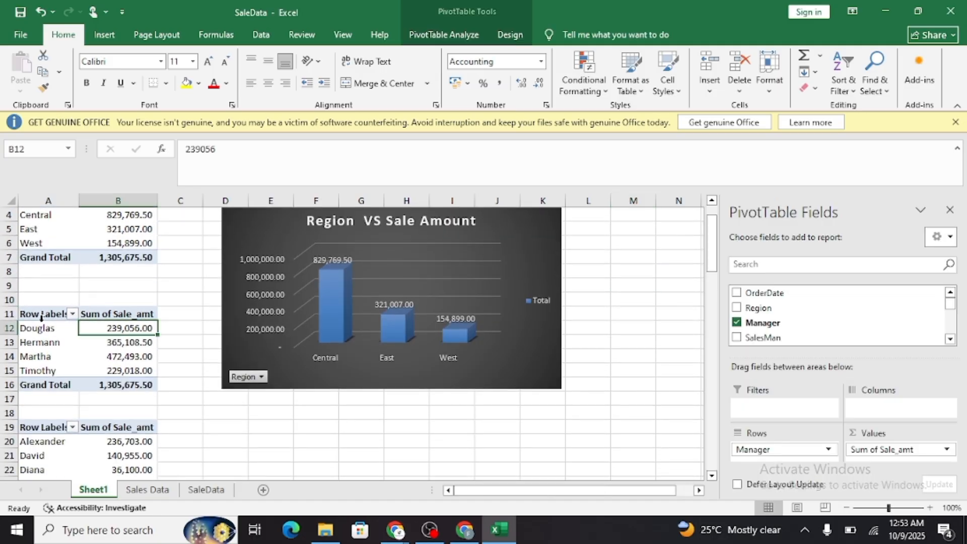
click(436, 40)
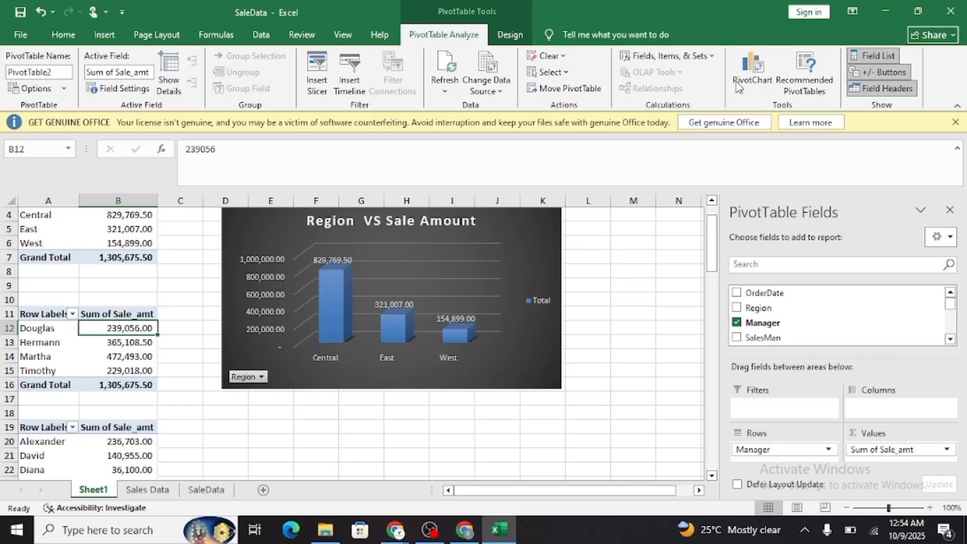
click(755, 76)
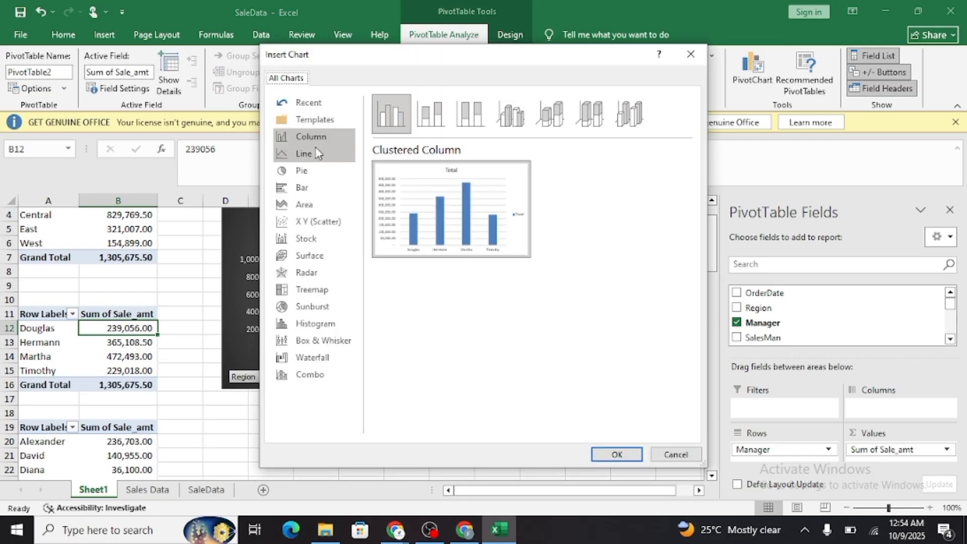
Preview the manager sales as line, pie, 3-D pie, pie of pie and bar of pie charts.
click(330, 158)
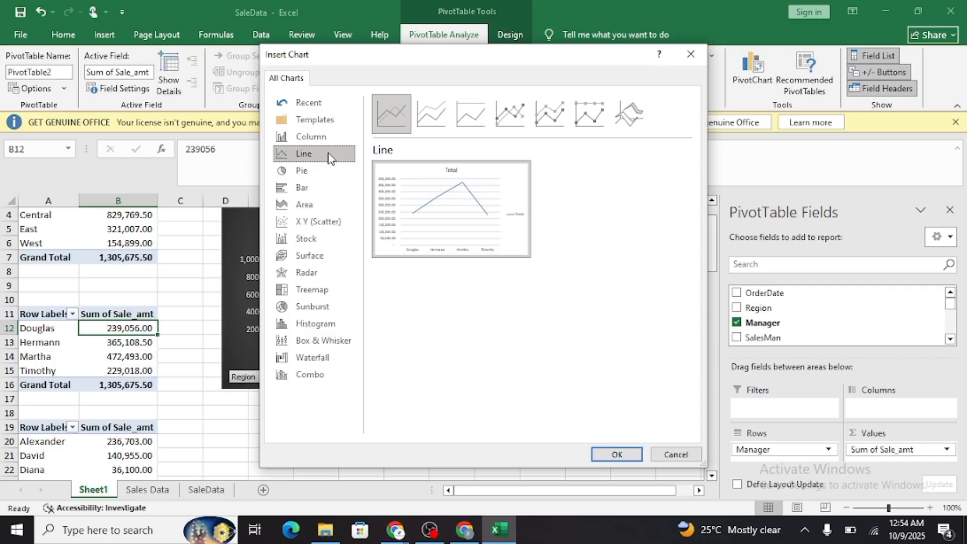
click(328, 174)
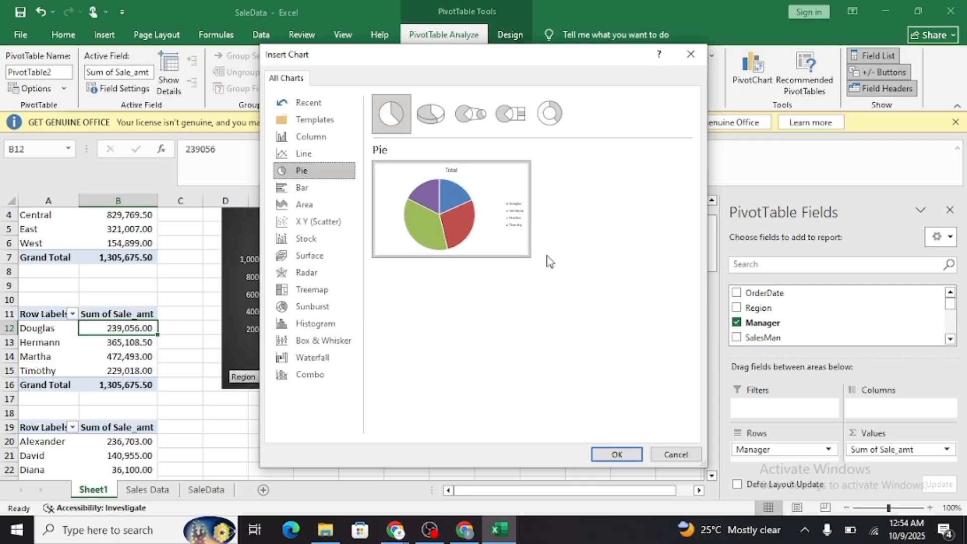
mouse_move(505, 237)
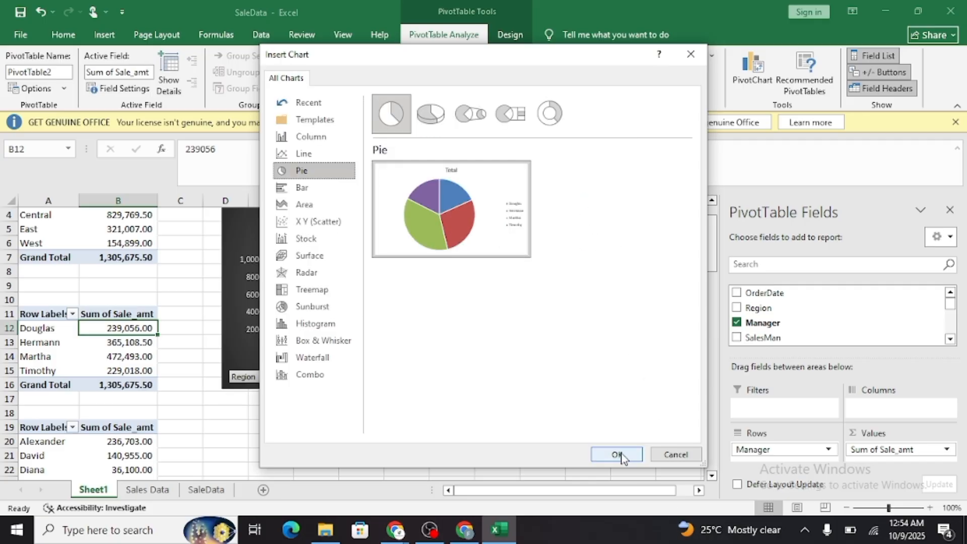
click(431, 114)
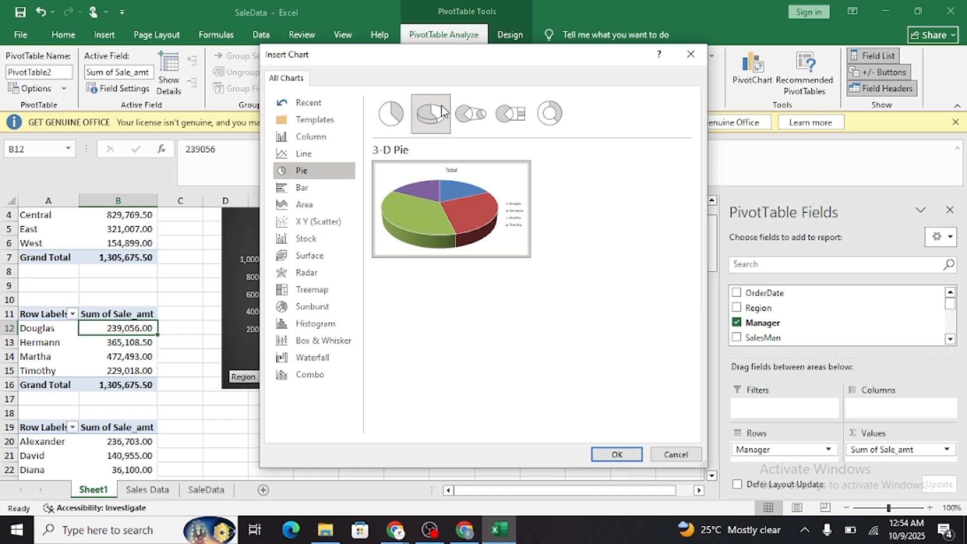
click(474, 115)
click(521, 111)
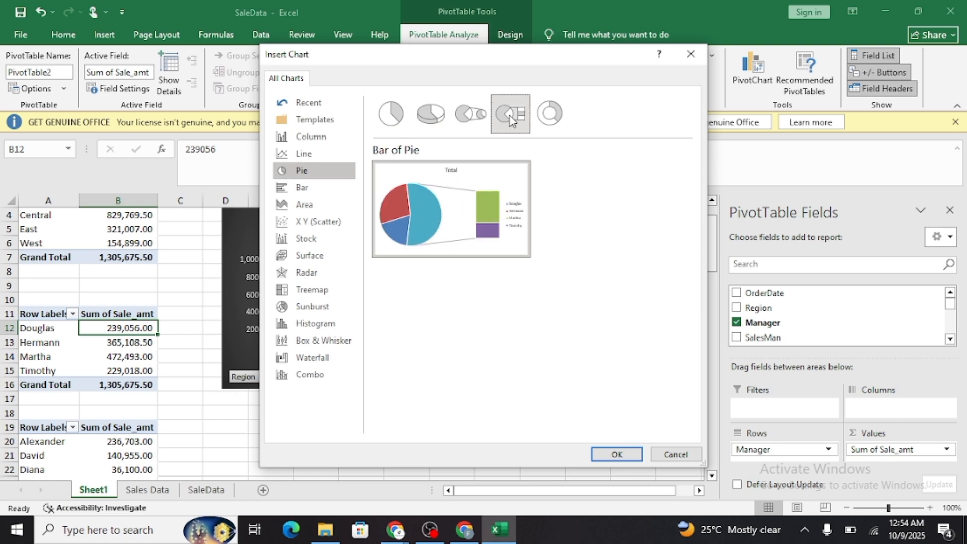
click(468, 117)
click(430, 114)
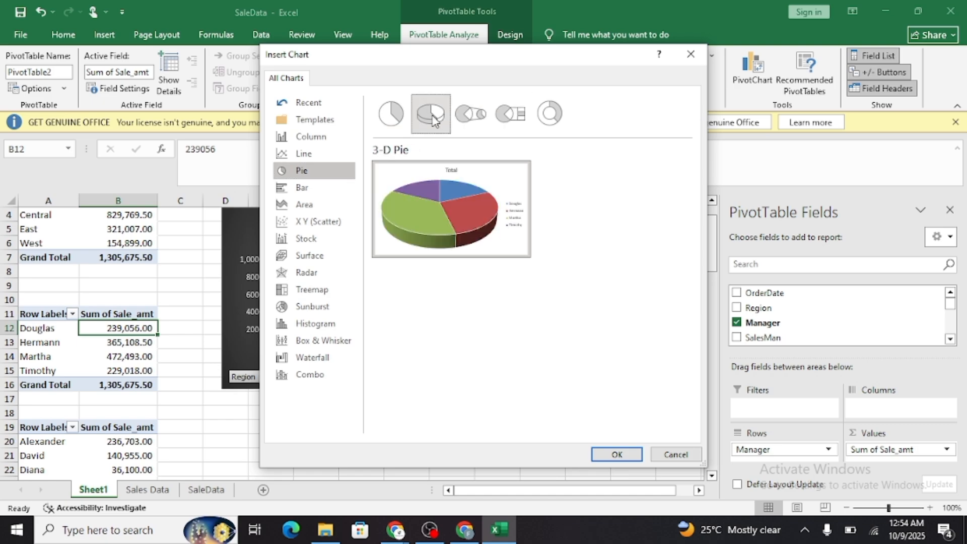
mouse_move(485, 224)
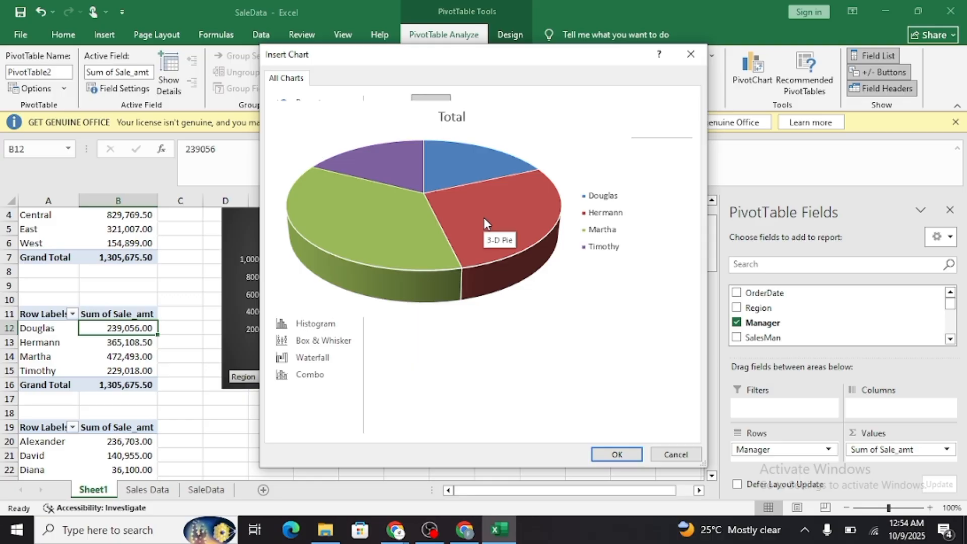
Insert a 2-D Pie PivotChart of sales by manager and position it directly below the region chart.
click(389, 123)
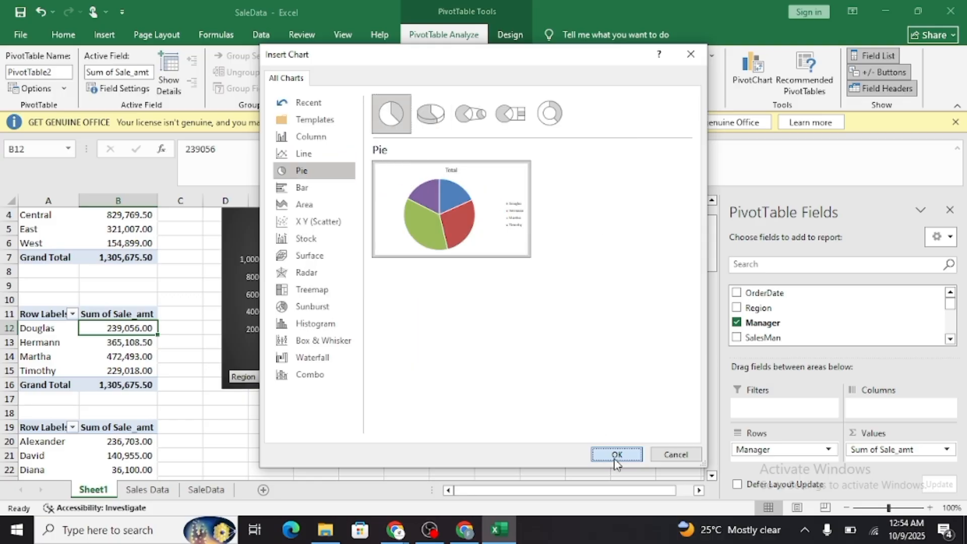
click(615, 454)
scroll(626, 389, down, 2)
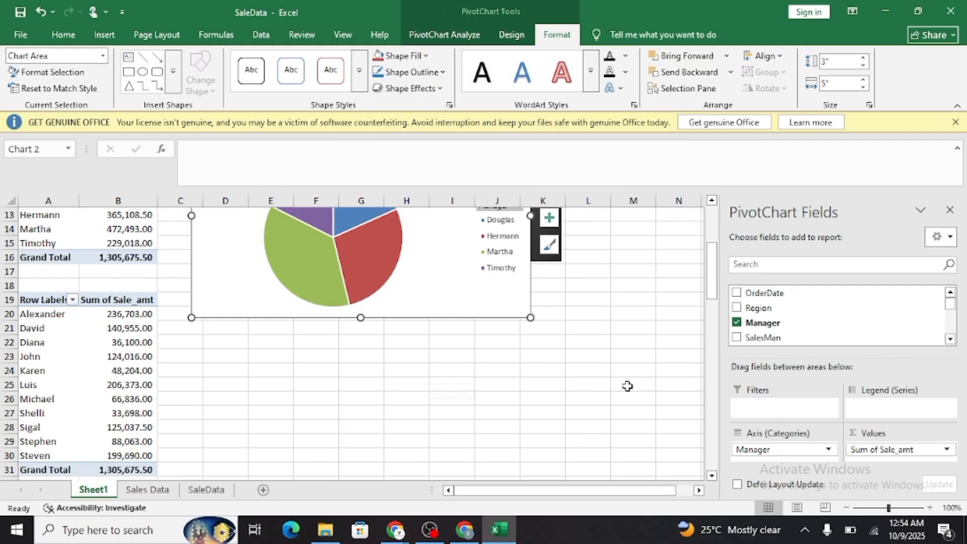
mouse_move(443, 298)
mouse_down()
mouse_move(528, 419)
mouse_move(451, 415)
mouse_move(472, 424)
mouse_move(464, 425)
mouse_up()
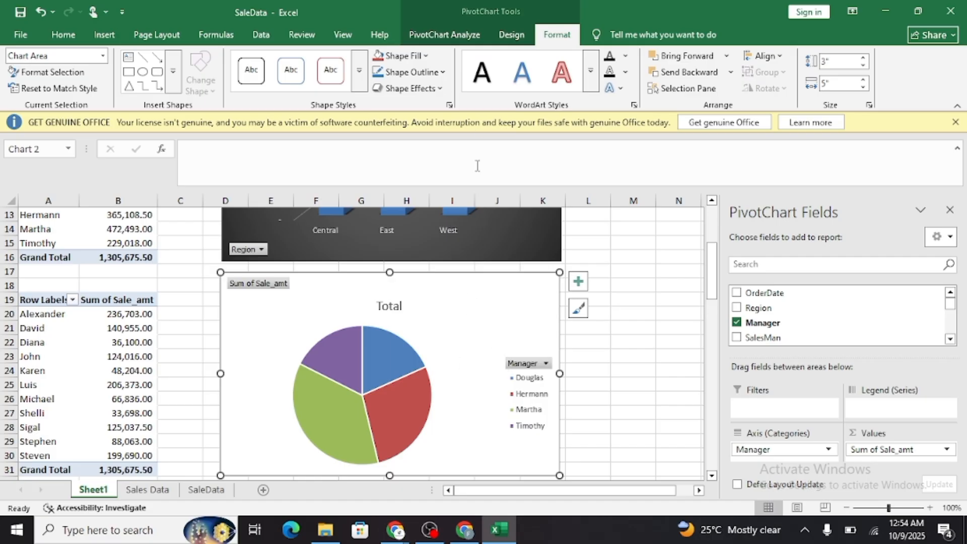
Apply the dark gradient chart style without data labels to the manager pie chart.
click(509, 34)
click(536, 73)
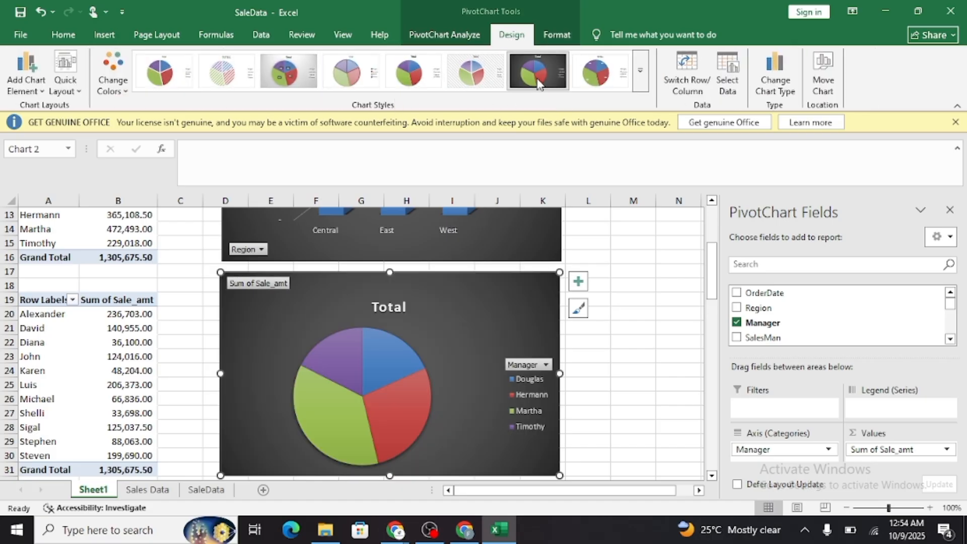
click(641, 75)
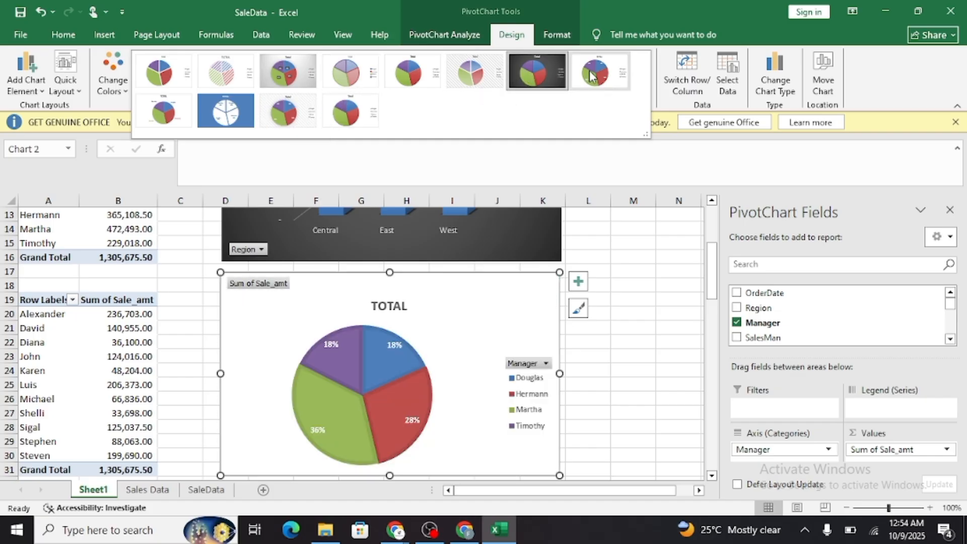
click(549, 70)
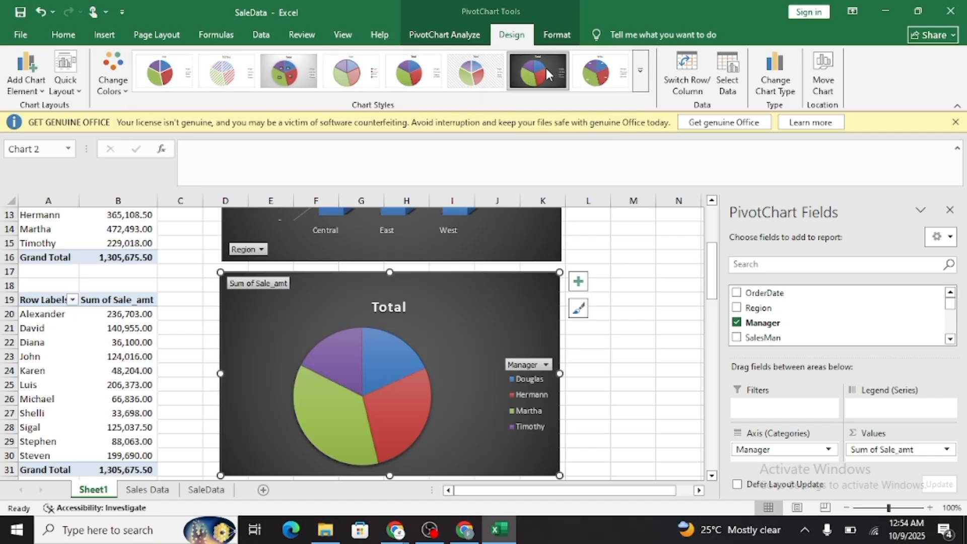
Change the manager pie chart's title to "Manager VS Sale Amount".
double_click(397, 304)
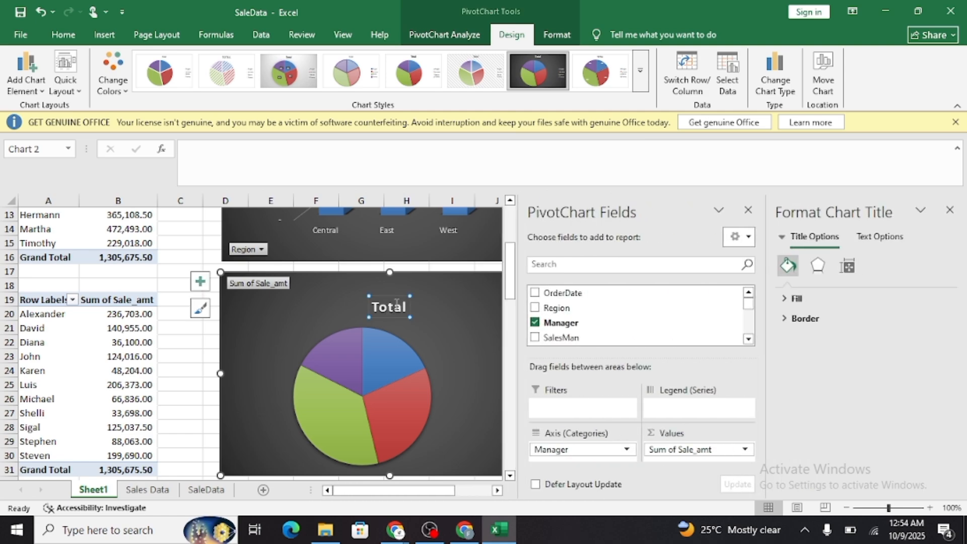
click(404, 308)
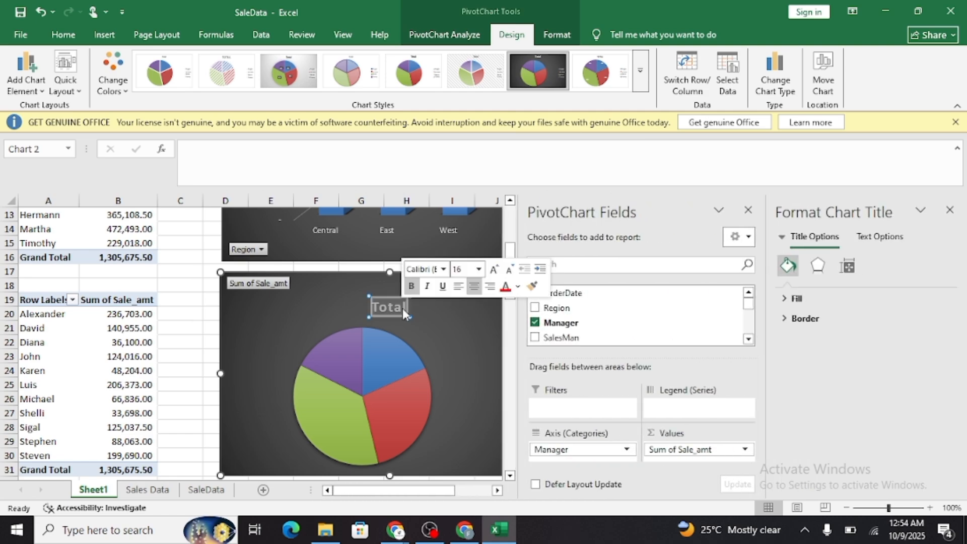
text(Ma)
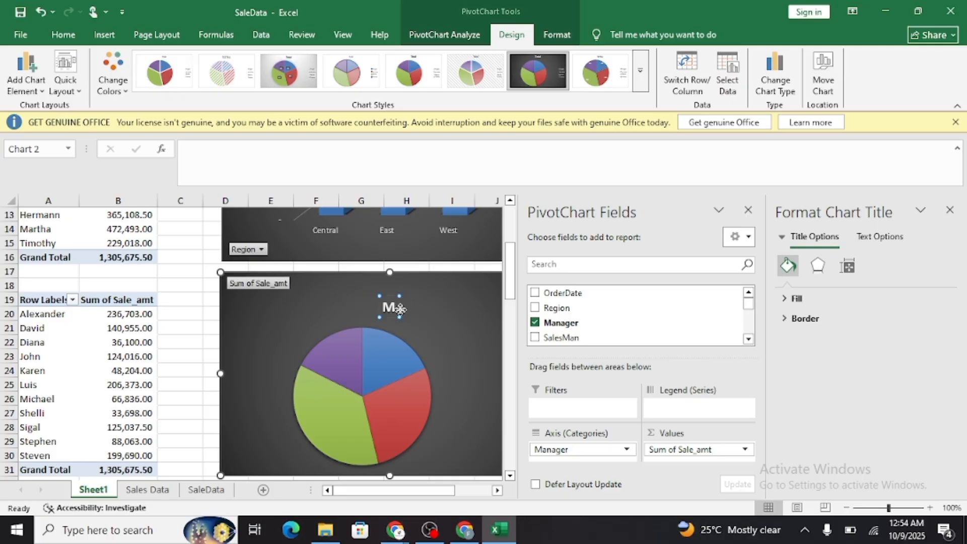
text(n)
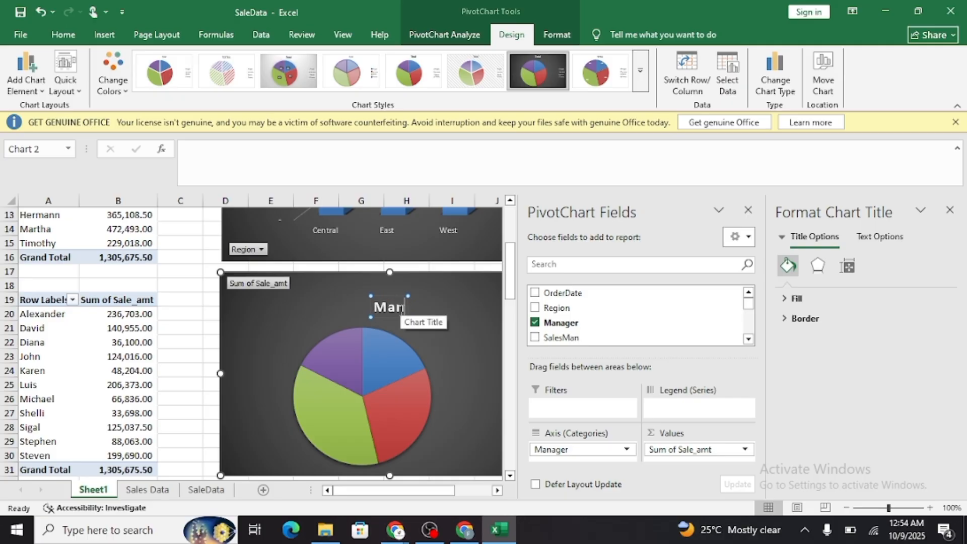
text(ager VS)
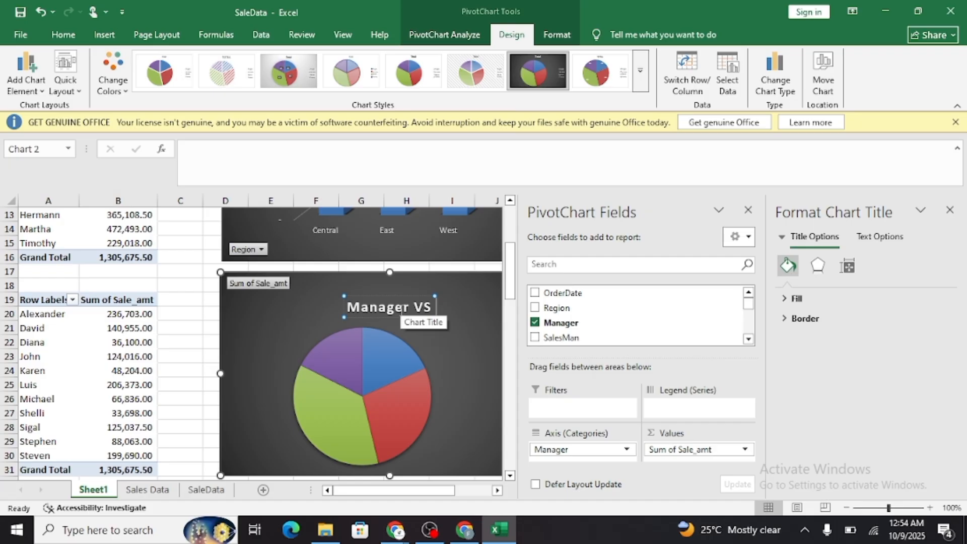
text( Sale Amoun)
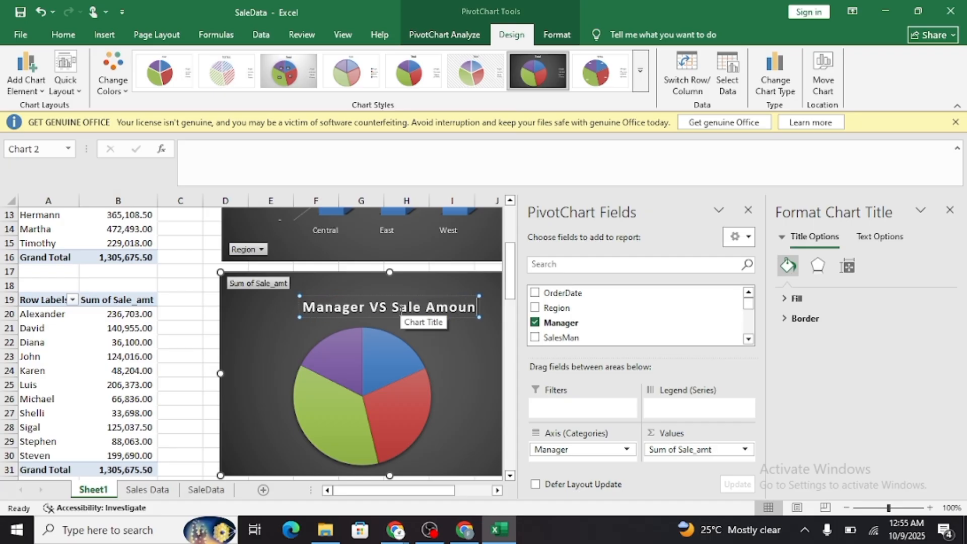
text(t)
key(BackSpace)
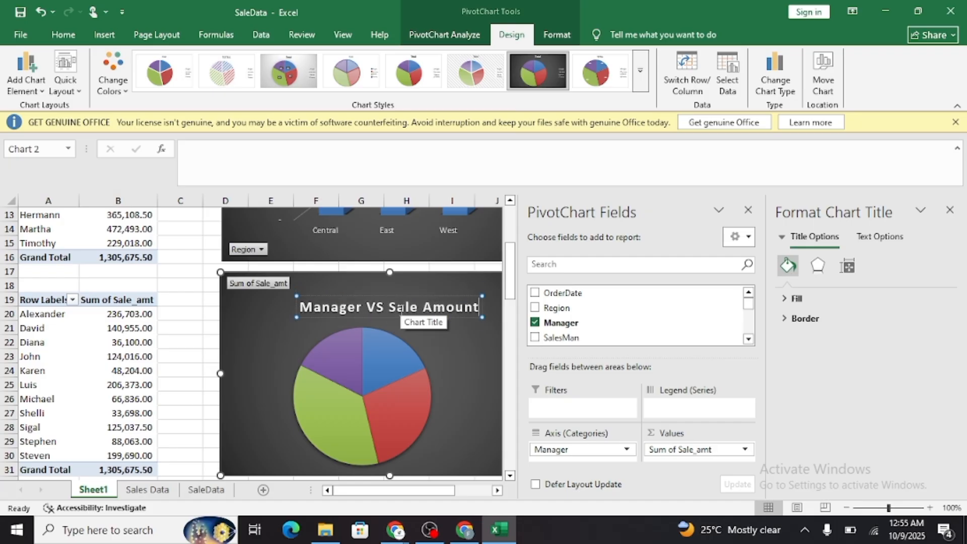
click(263, 356)
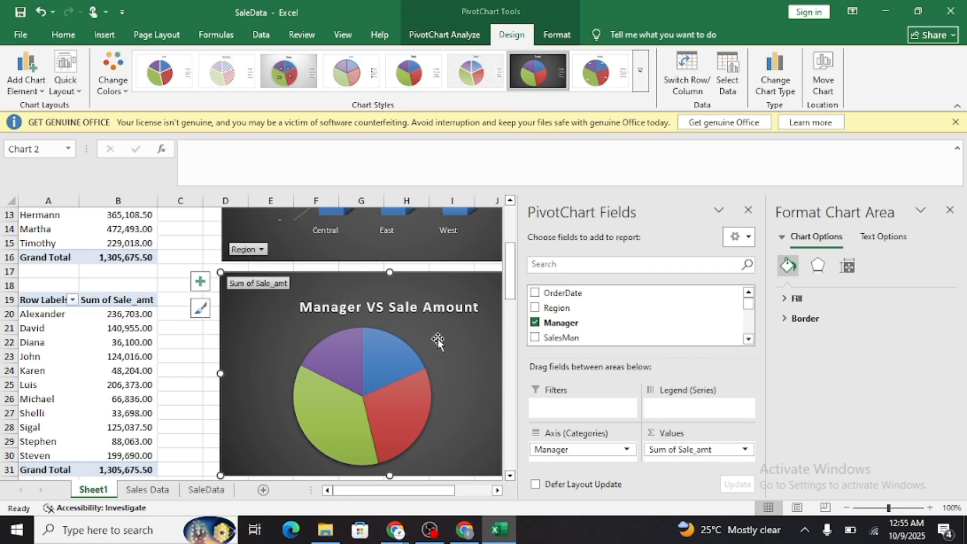
Add data labels to the manager pie chart and close the chart formatting pane.
scroll(443, 342, down, 2)
scroll(458, 345, up, 1)
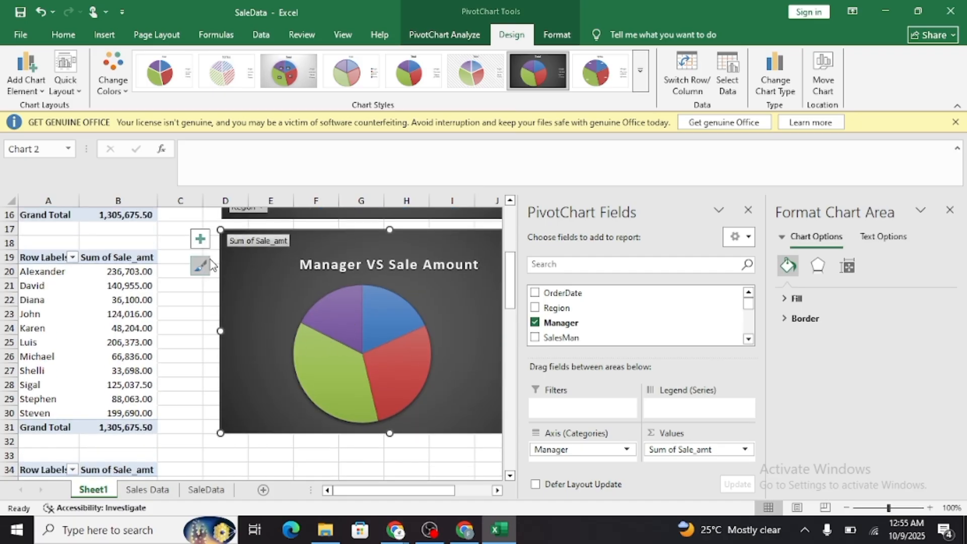
click(201, 240)
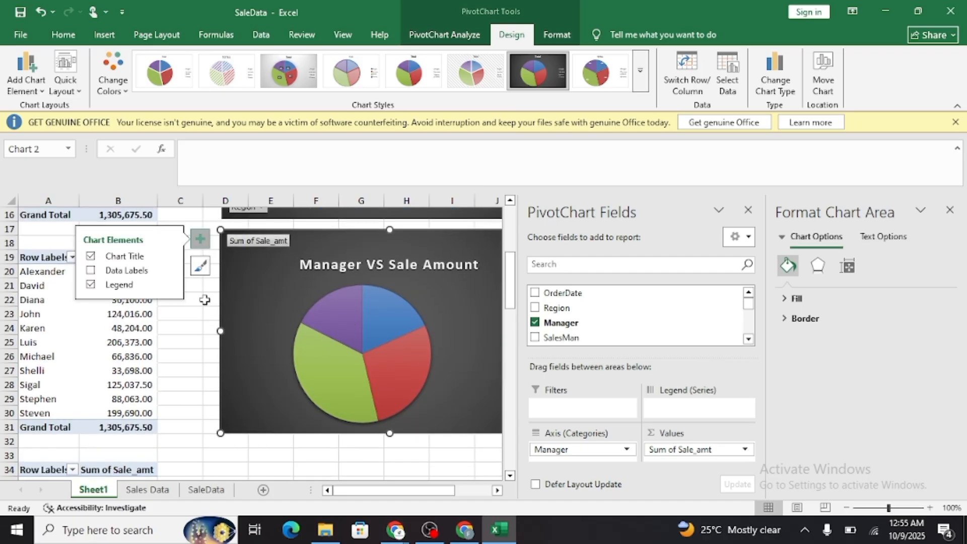
click(91, 271)
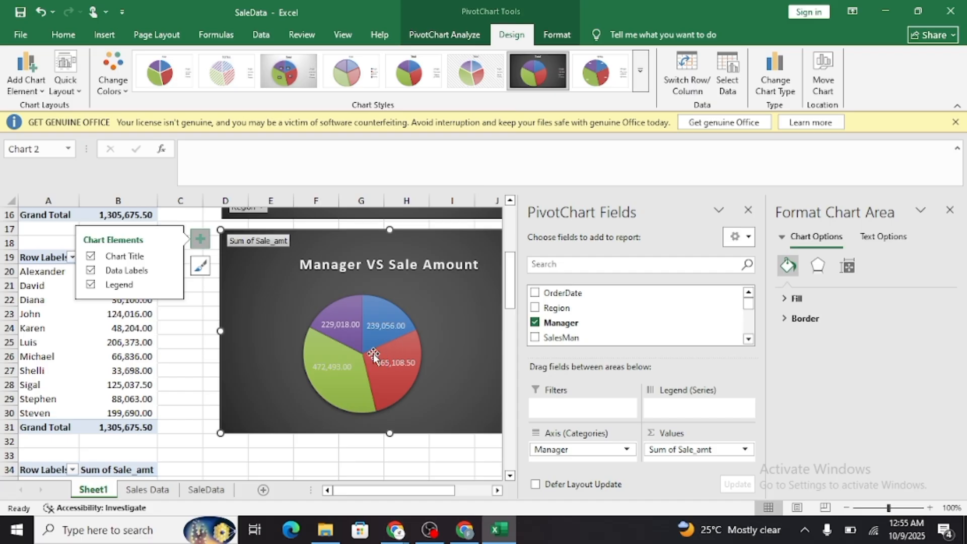
click(950, 210)
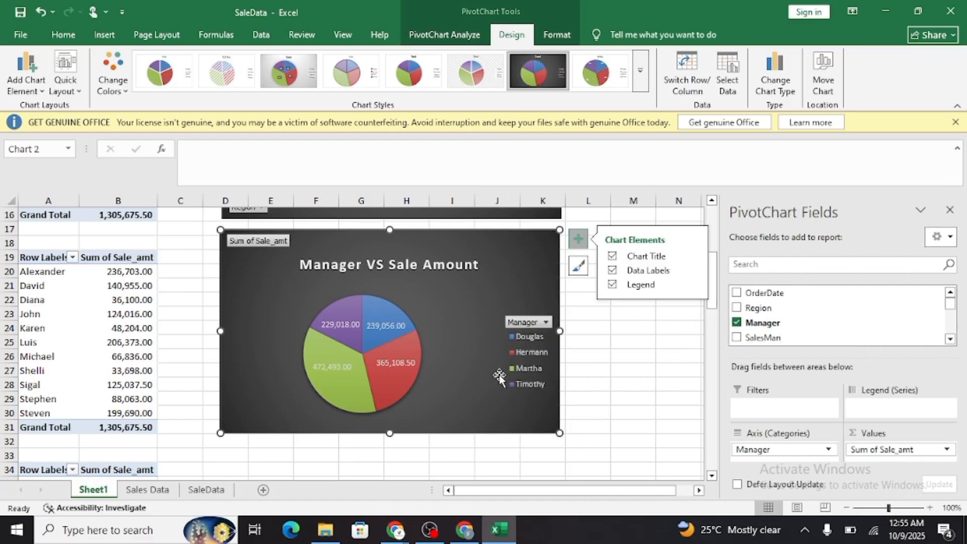
Review the region and manager charts alongside the PivotTables on Sheet1.
scroll(497, 375, down, 1)
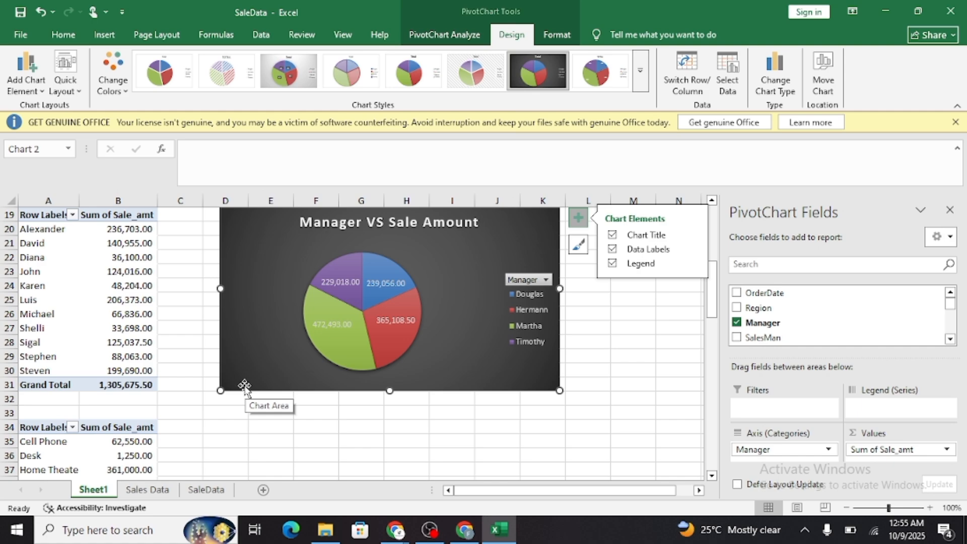
scroll(244, 386, down, 1)
scroll(244, 387, up, 7)
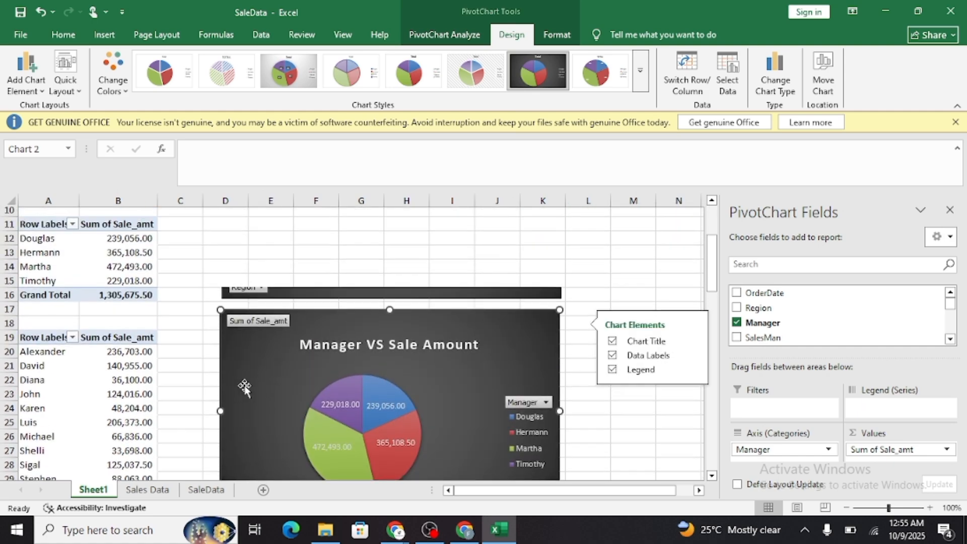
scroll(244, 386, down, 4)
scroll(244, 386, up, 4)
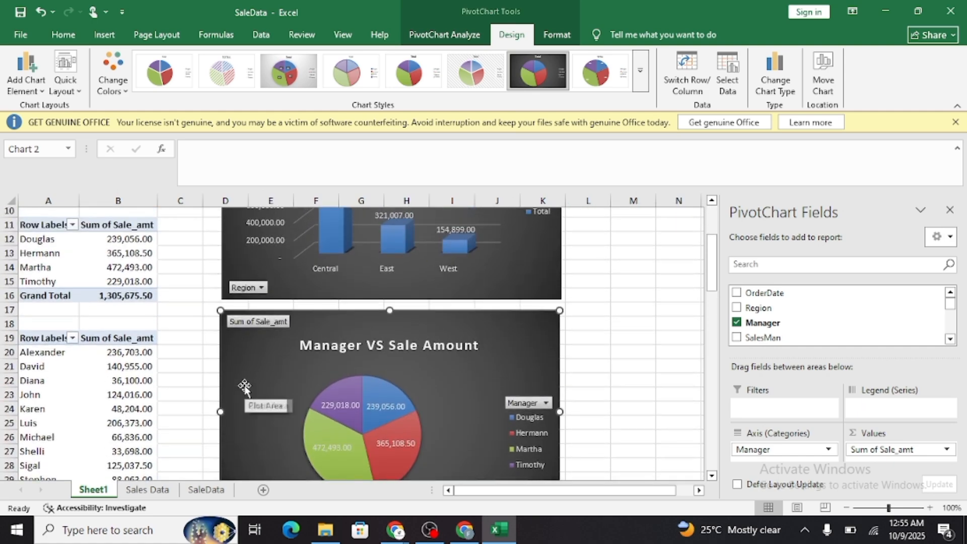
scroll(244, 387, down, 5)
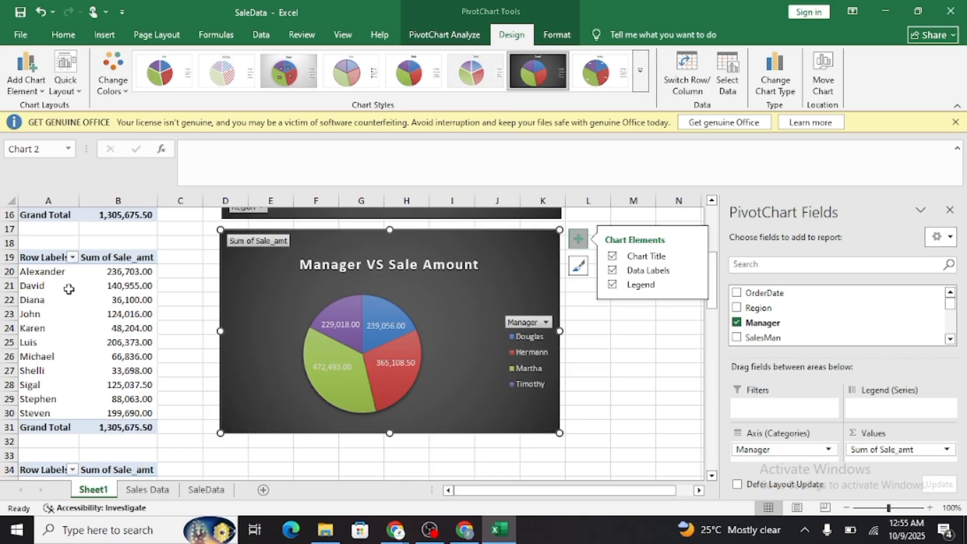
scroll(53, 271, up, 2)
scroll(53, 302, down, 1)
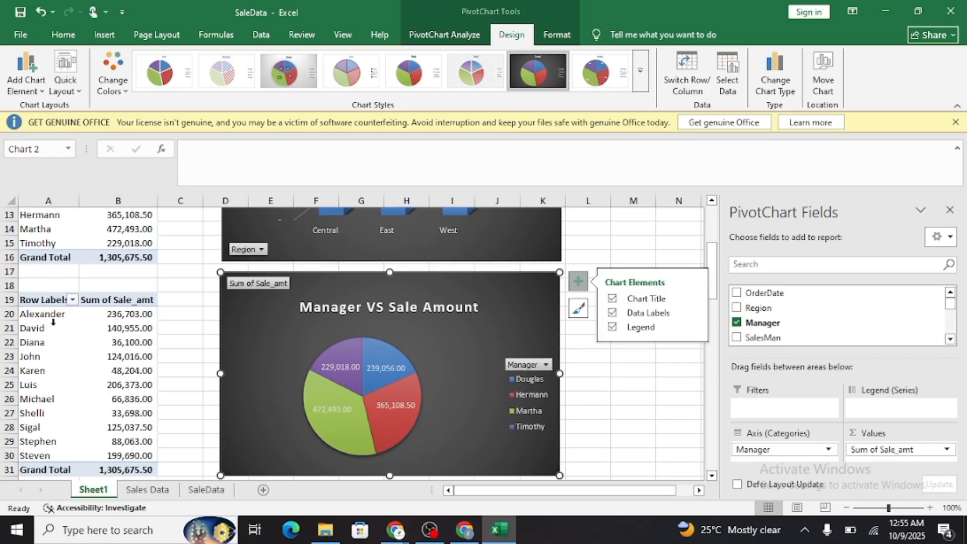
Insert a Line PivotChart of sale amounts by salesman from the SalesMan PivotTable.
click(53, 322)
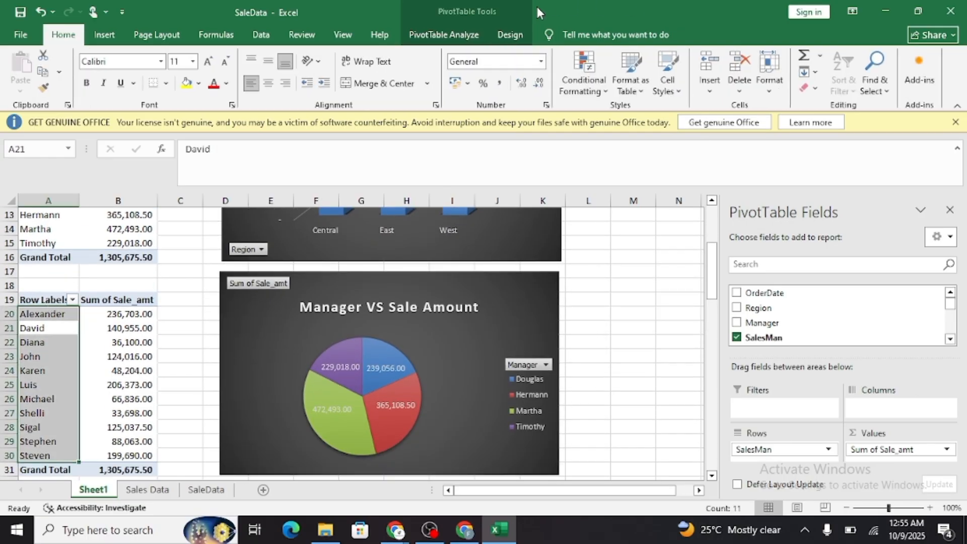
click(509, 34)
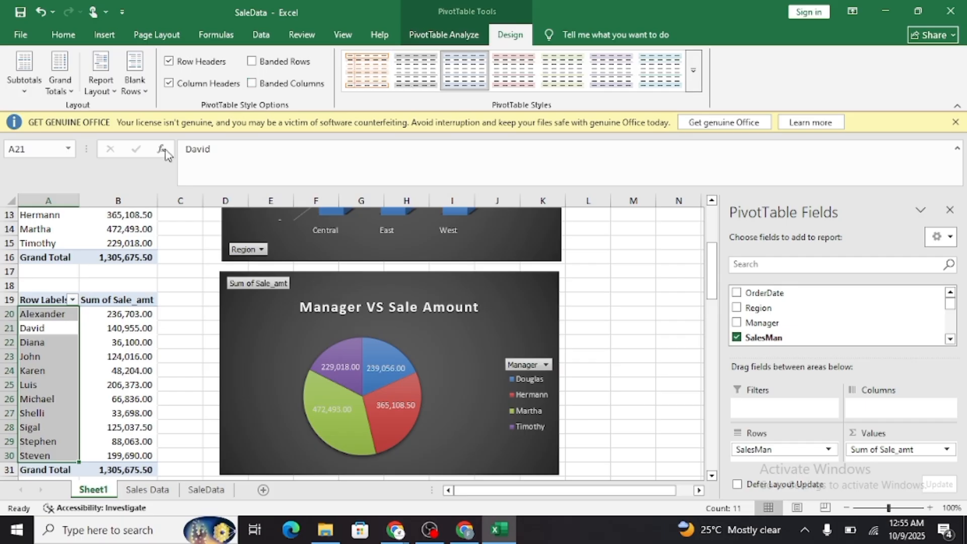
click(62, 297)
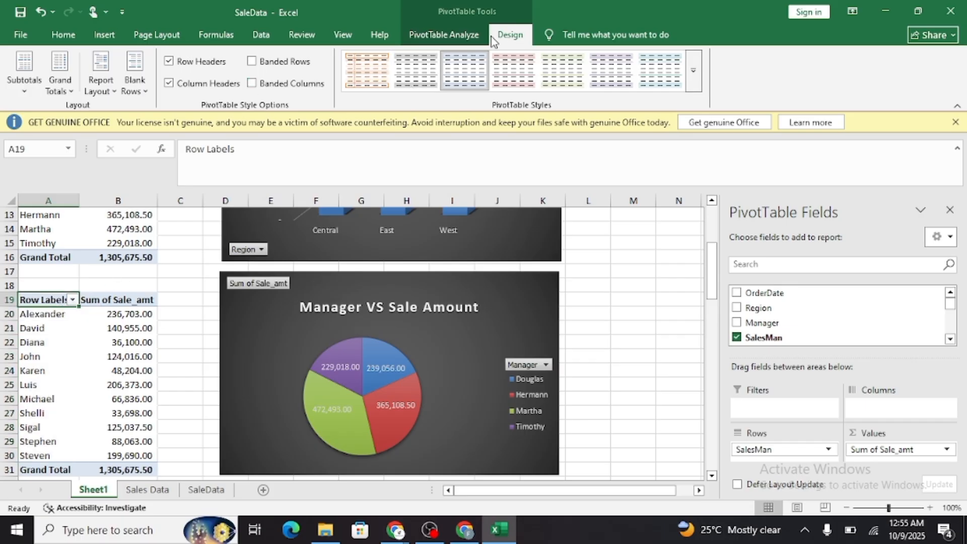
click(443, 34)
click(752, 68)
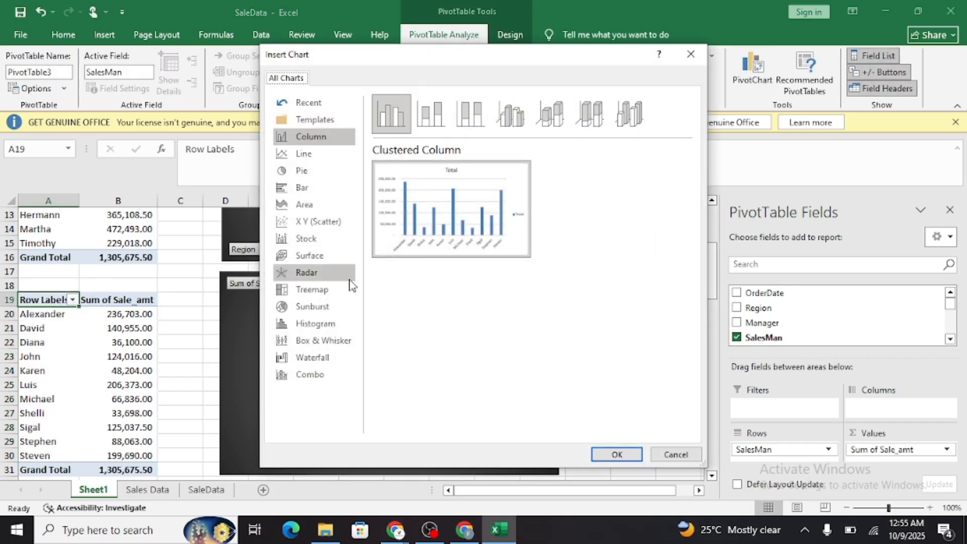
mouse_move(412, 188)
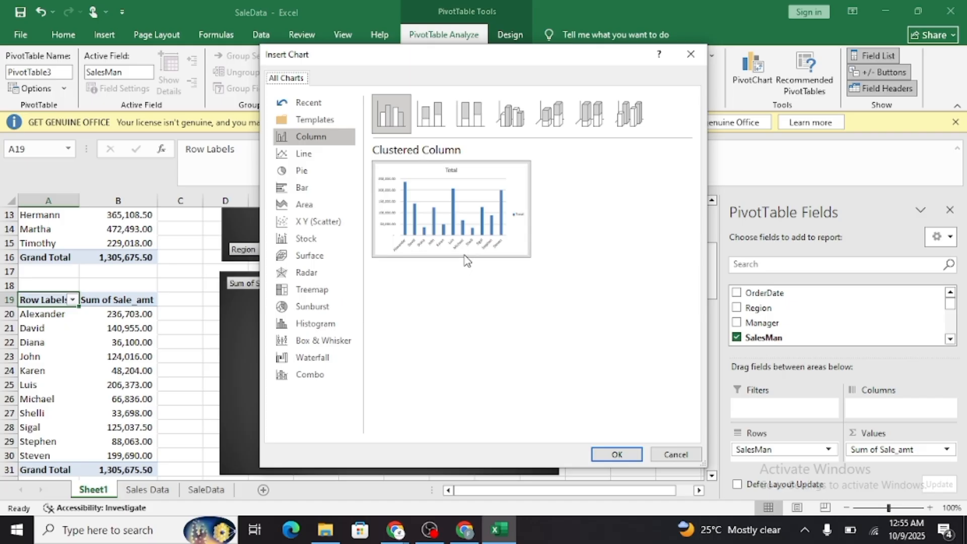
click(324, 159)
mouse_move(477, 222)
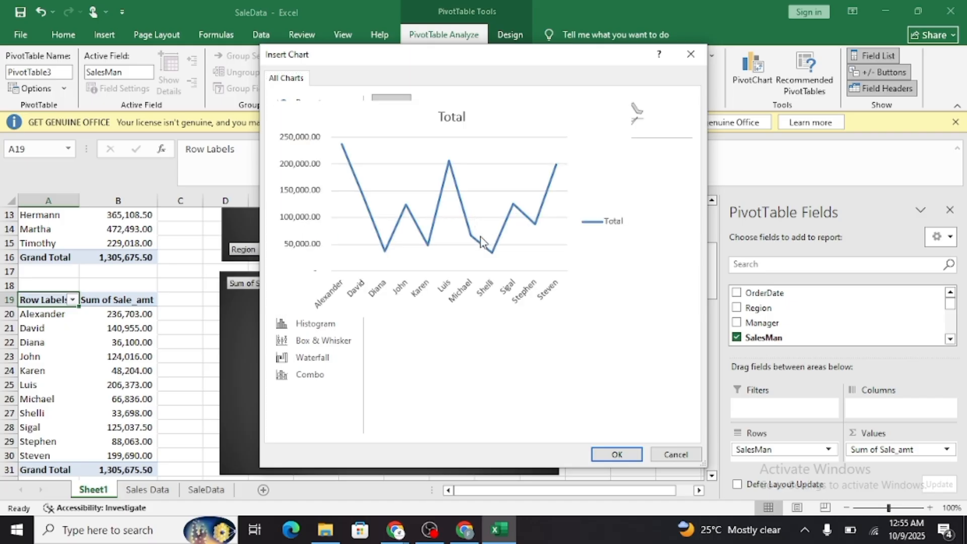
click(617, 454)
Move the salesman line chart directly below the manager pie chart.
scroll(550, 412, down, 2)
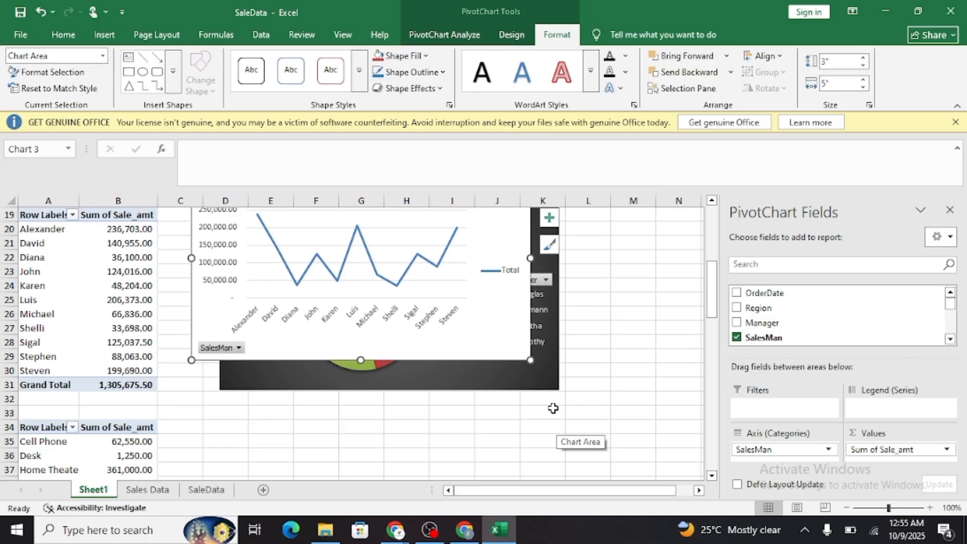
scroll(482, 288, down, 1)
drag(482, 288, 439, 479)
scroll(642, 352, down, 2)
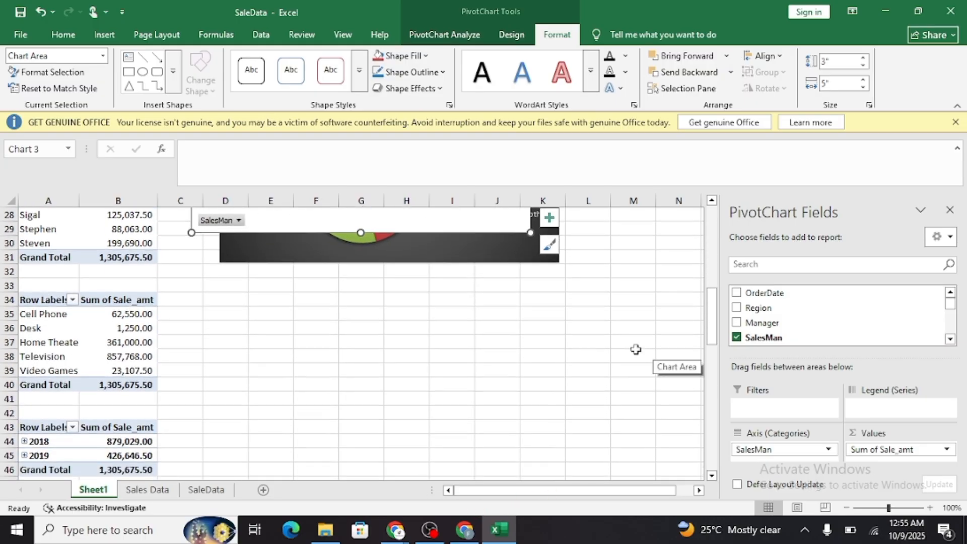
drag(471, 225, 493, 432)
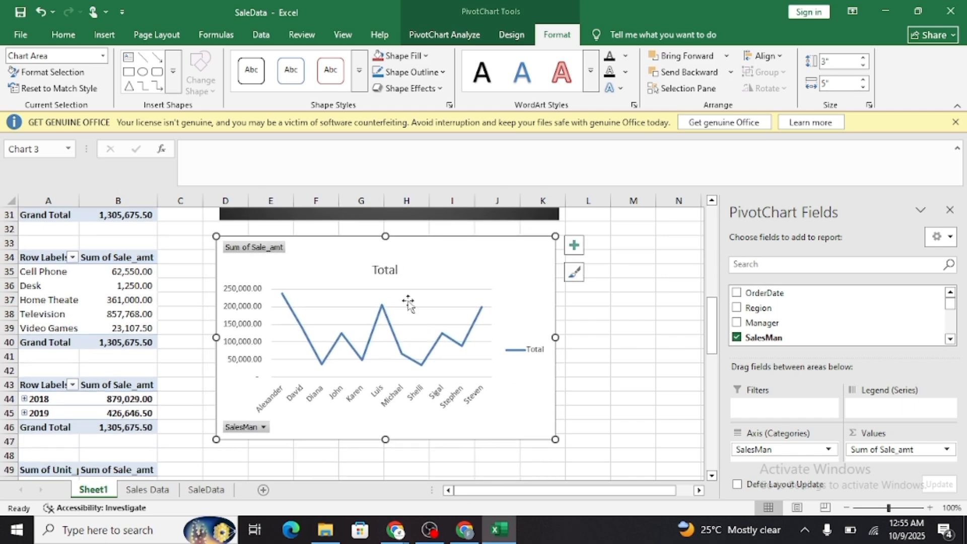
Change the salesman line chart's title to "SaleMan VS Sale Amount" and close the title formatting pane.
double_click(387, 270)
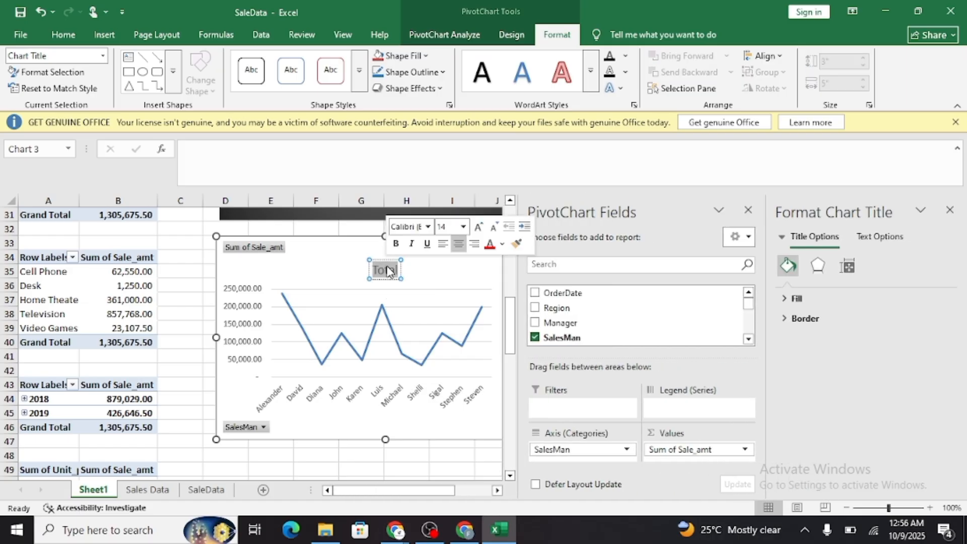
text(SaleMa)
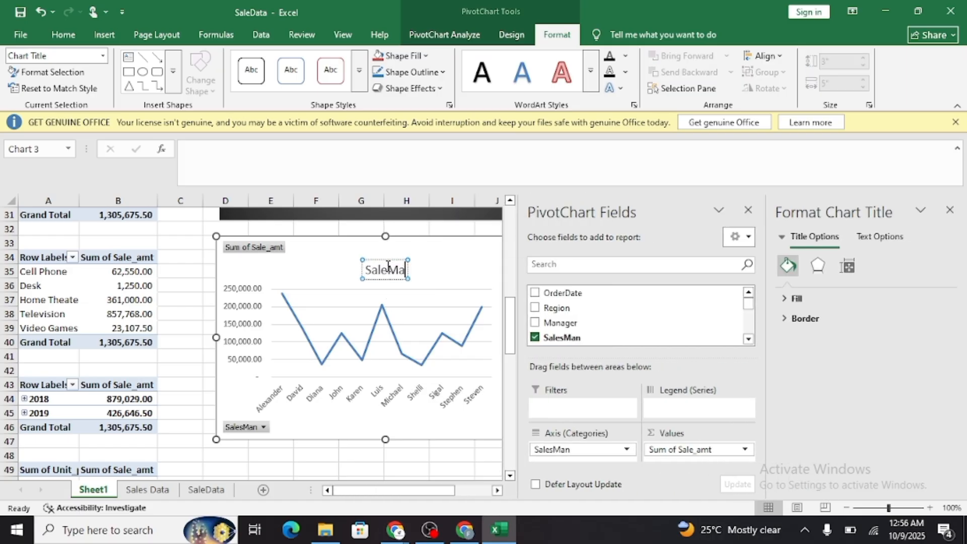
text(n VS)
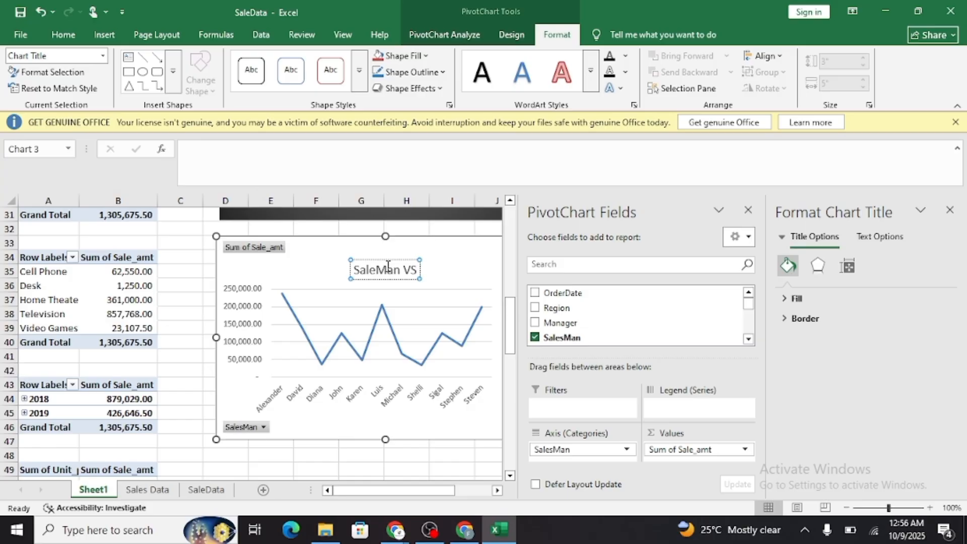
text( Sale A)
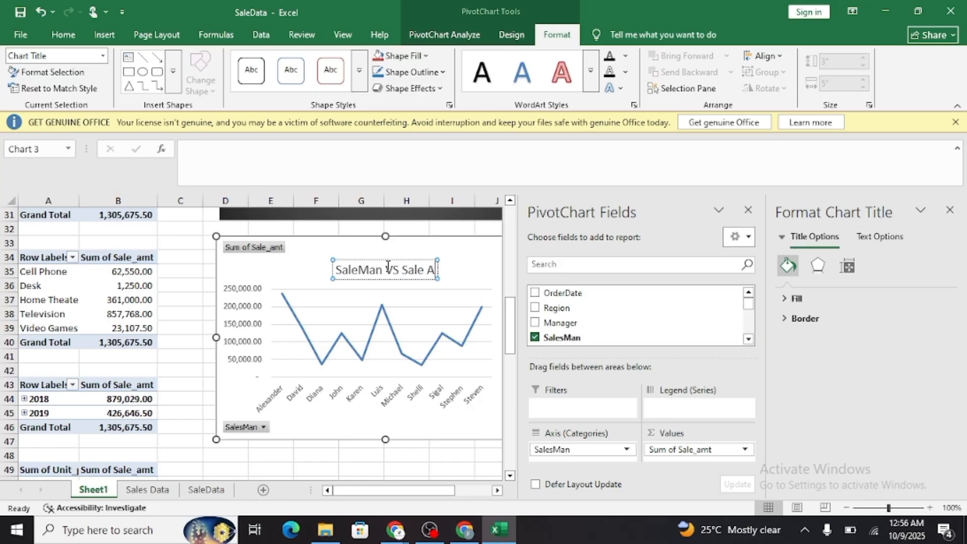
text(mount)
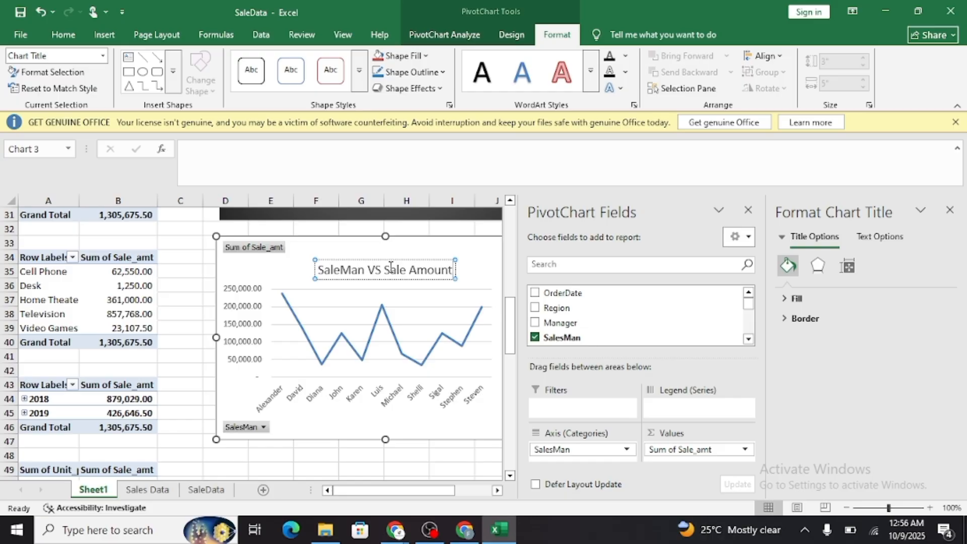
click(951, 209)
click(516, 261)
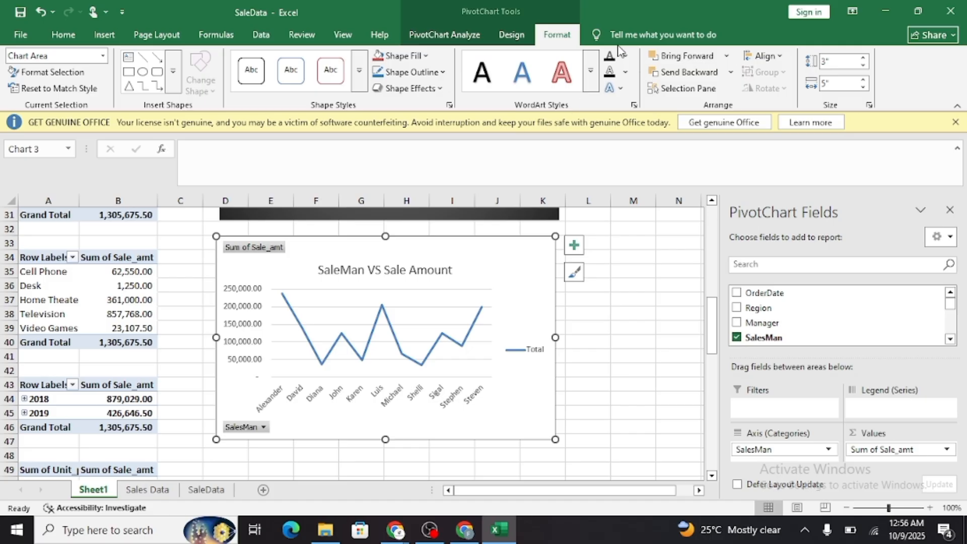
Apply chart Style 7 to the salesman line chart and show its data labels, leaving out the data table.
click(509, 33)
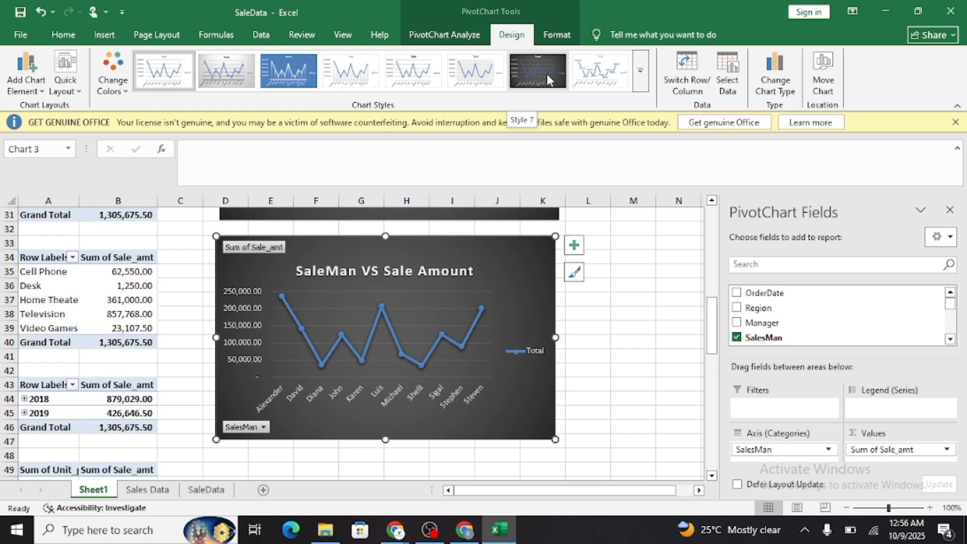
click(546, 73)
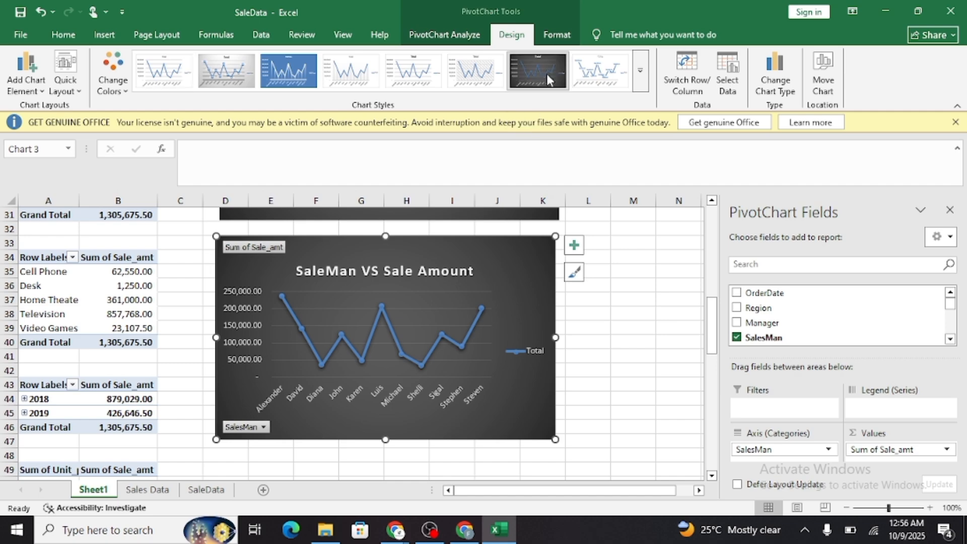
click(573, 245)
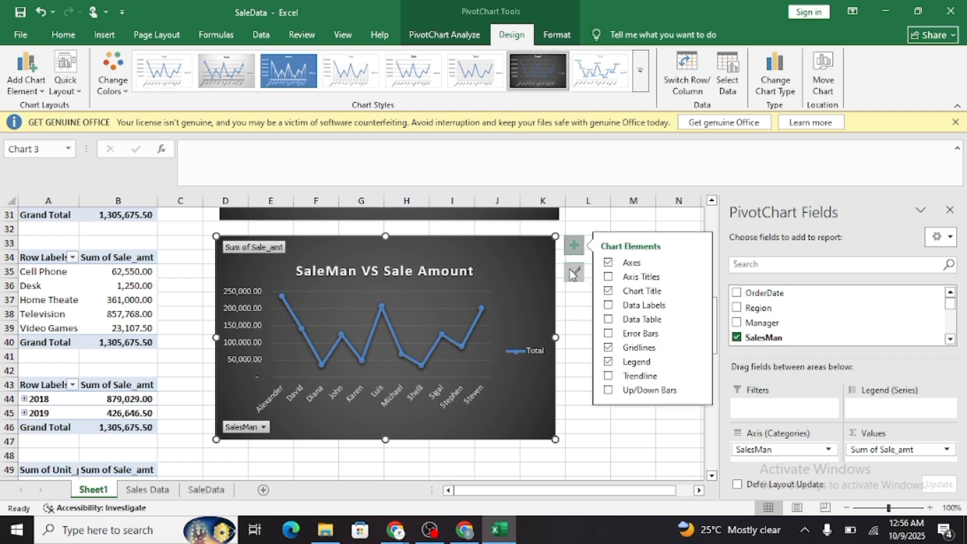
click(609, 320)
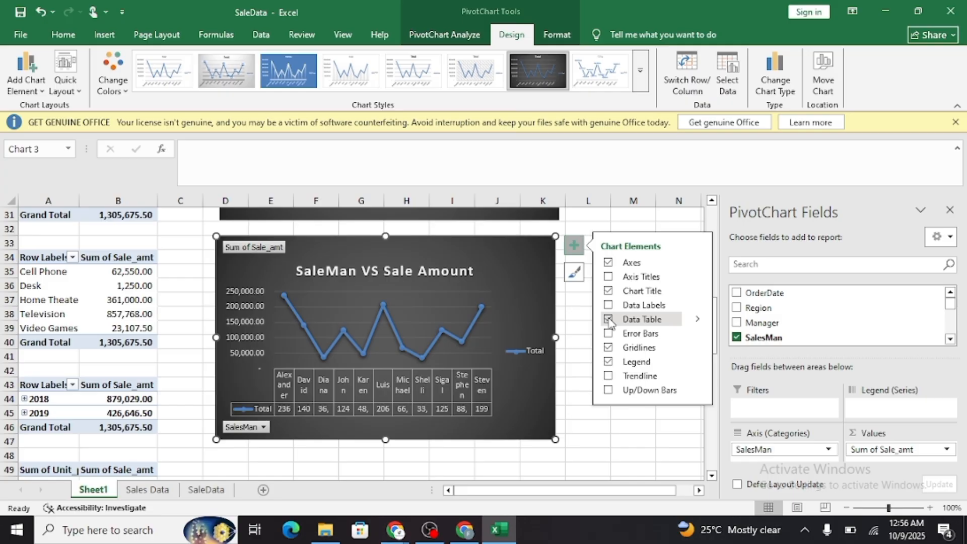
click(609, 320)
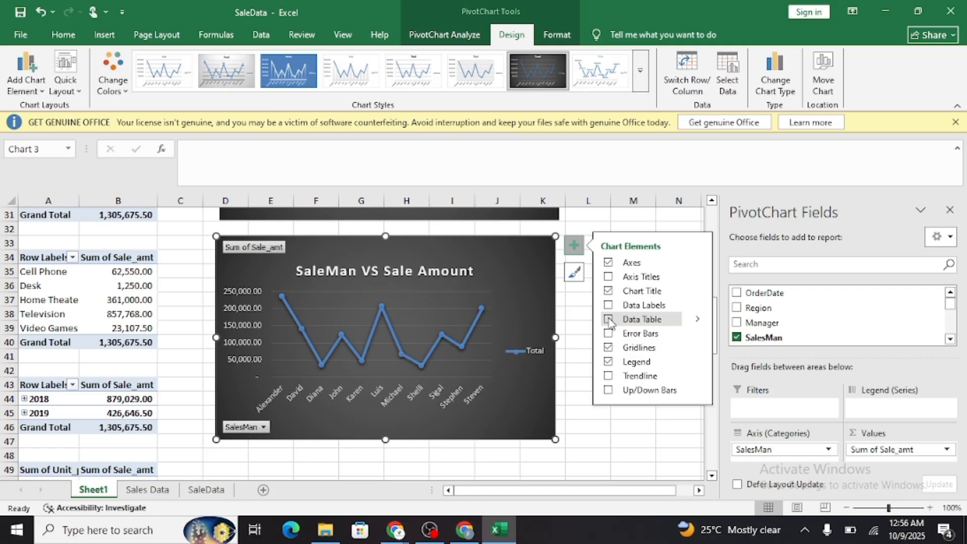
click(608, 306)
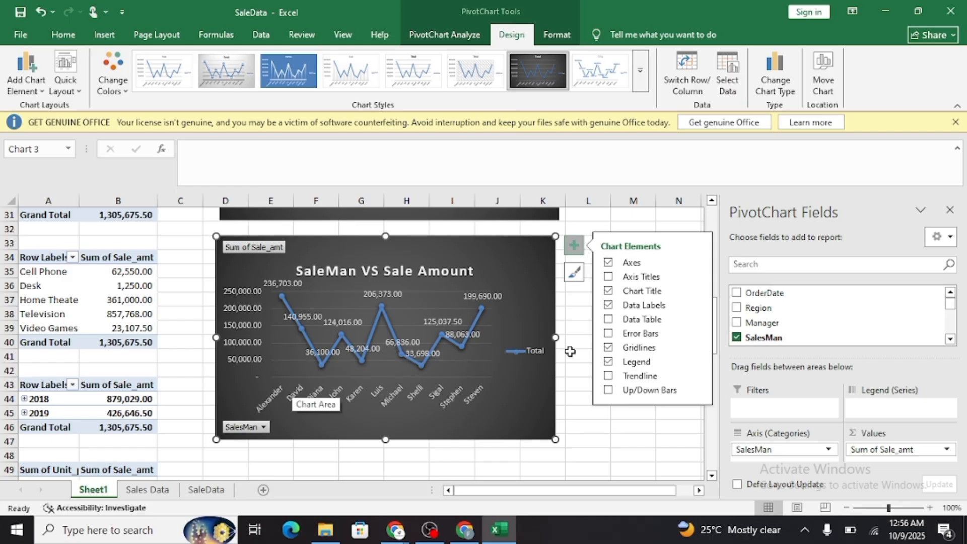
Try out a trendline and axis titles on the salesman line chart.
click(608, 377)
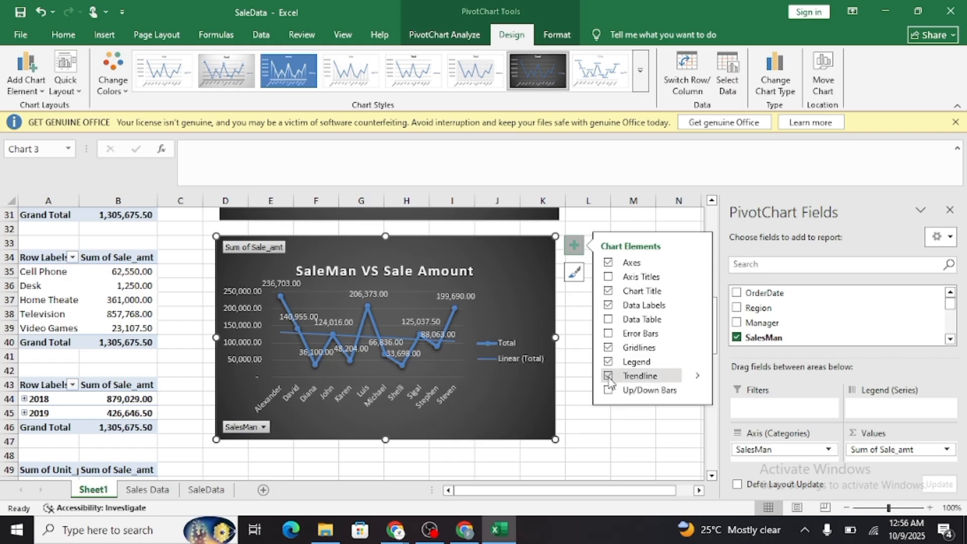
click(608, 377)
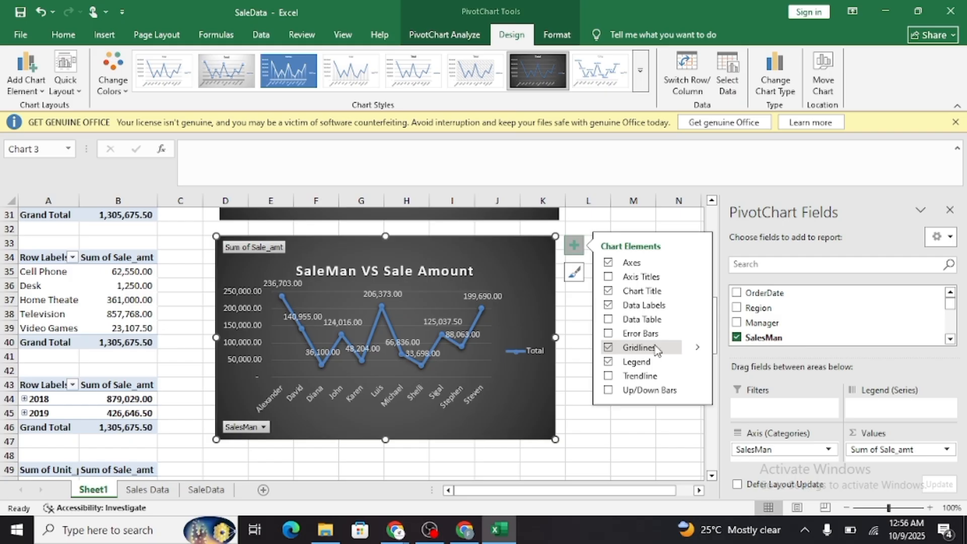
click(608, 277)
click(608, 277)
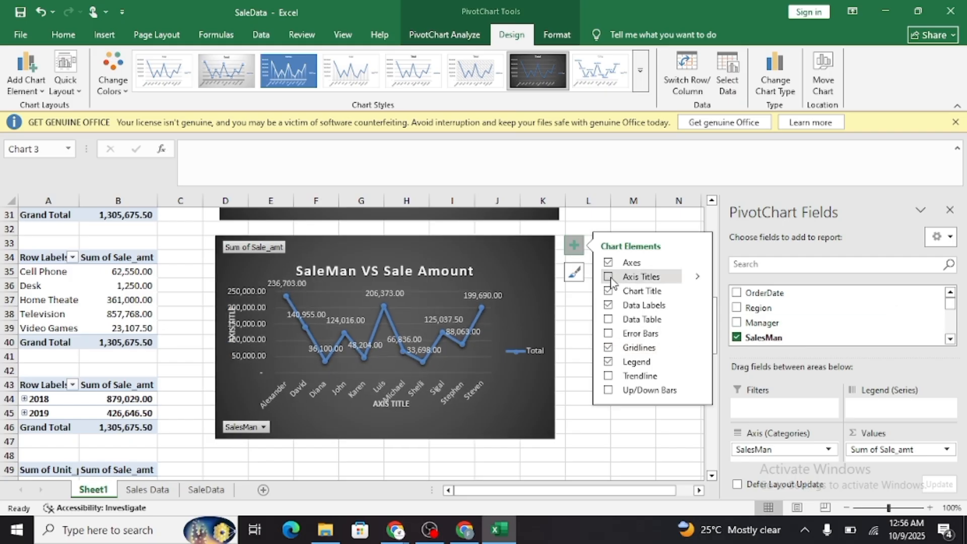
Close the PivotChart field list and insert a Pie PivotChart from the order-date PivotTable.
click(953, 216)
scroll(365, 393, down, 2)
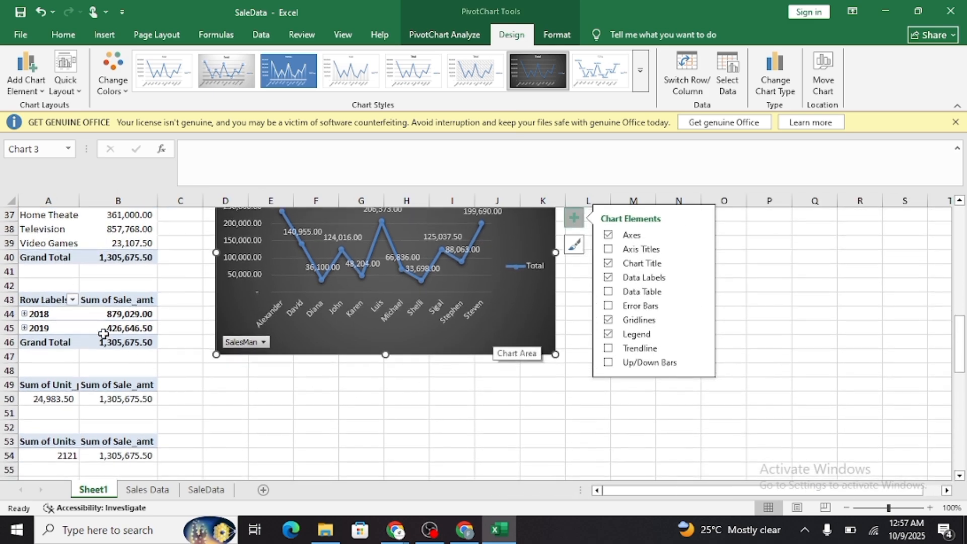
click(53, 317)
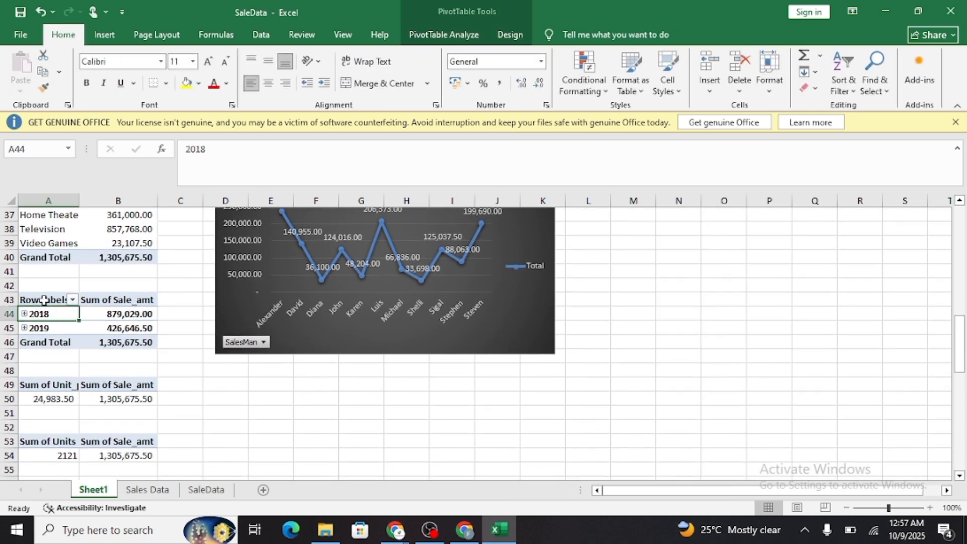
click(44, 301)
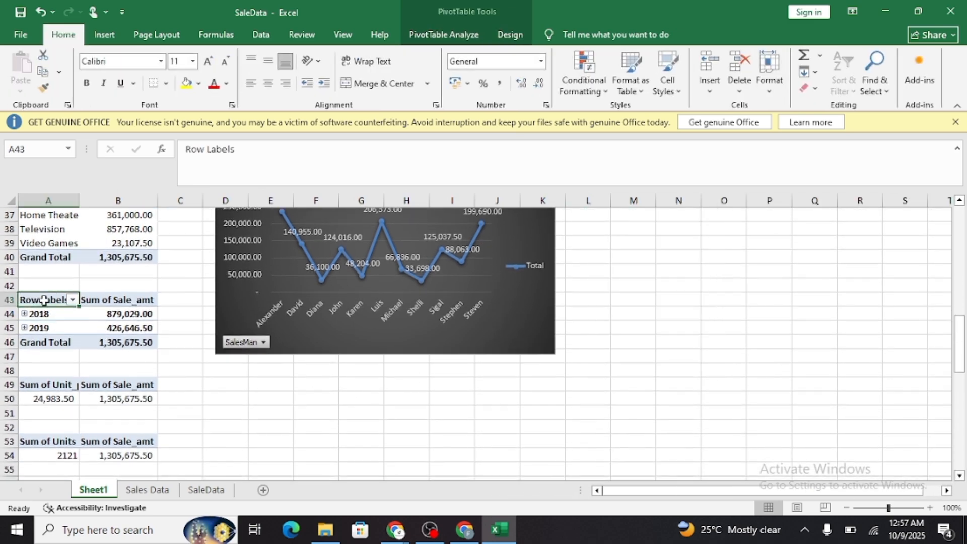
click(103, 34)
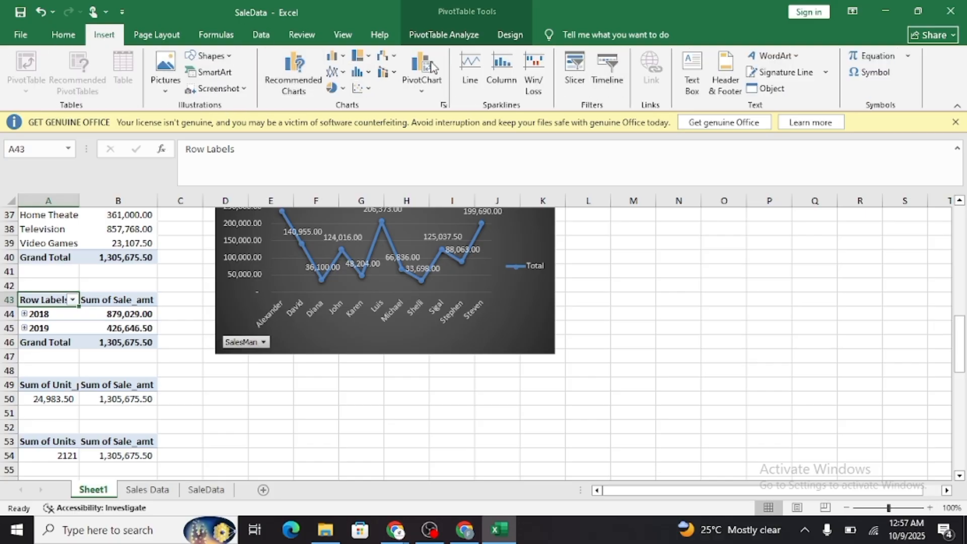
click(456, 35)
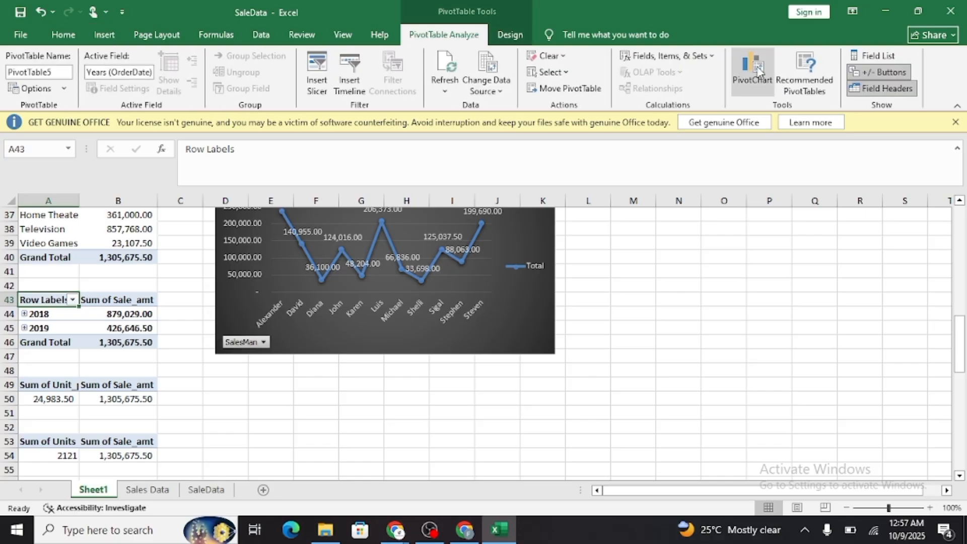
click(752, 71)
click(333, 175)
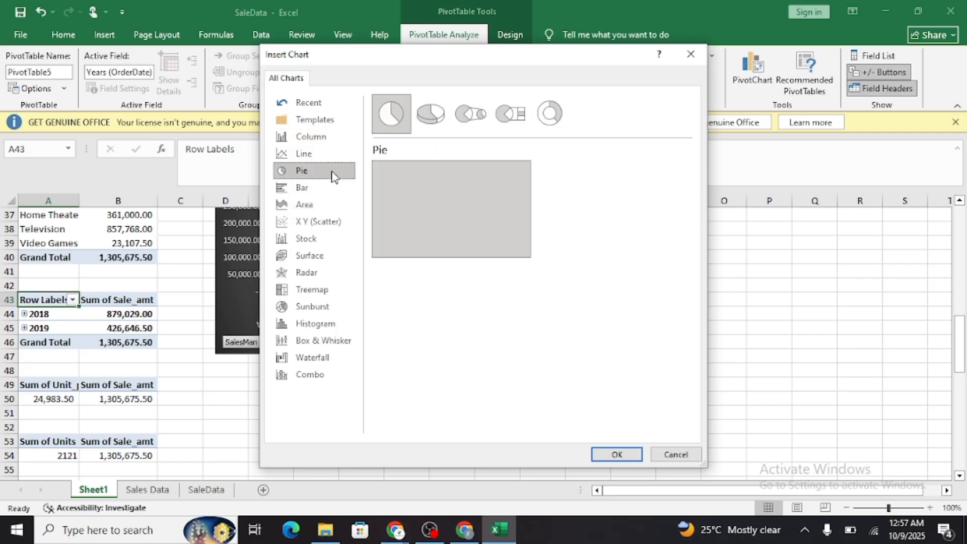
click(615, 454)
Move the order-date pie chart beside the region column chart, aligned with its upper edge.
scroll(479, 411, down, 2)
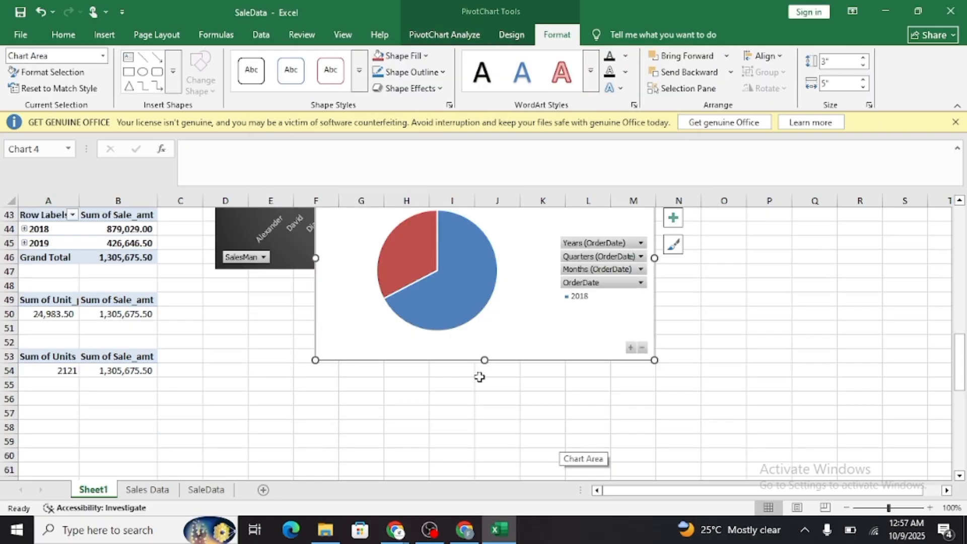
drag(501, 328, 695, 356)
scroll(695, 357, up, 4)
drag(653, 468, 724, 290)
scroll(725, 290, up, 5)
scroll(717, 377, up, 3)
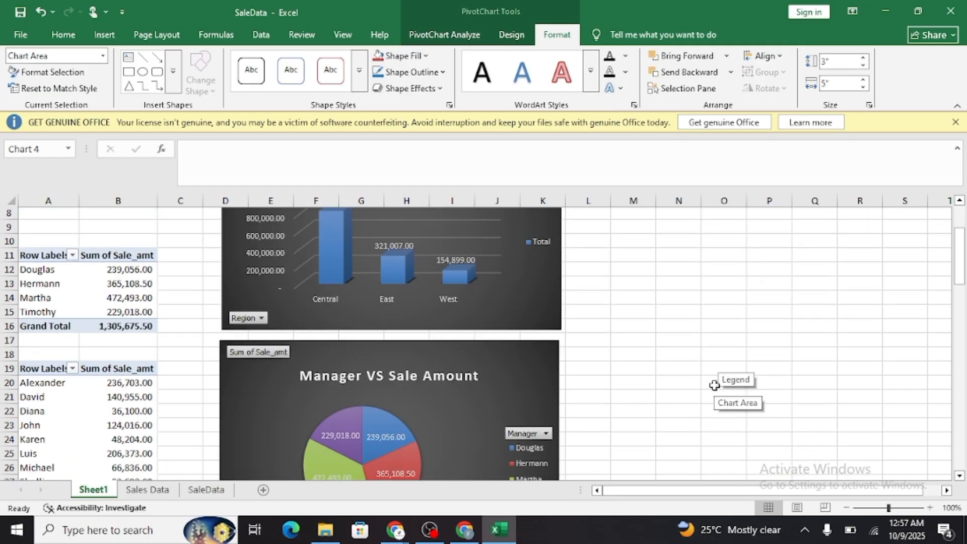
scroll(718, 388, down, 3)
drag(726, 445, 740, 250)
scroll(660, 367, up, 1)
scroll(660, 367, up, 4)
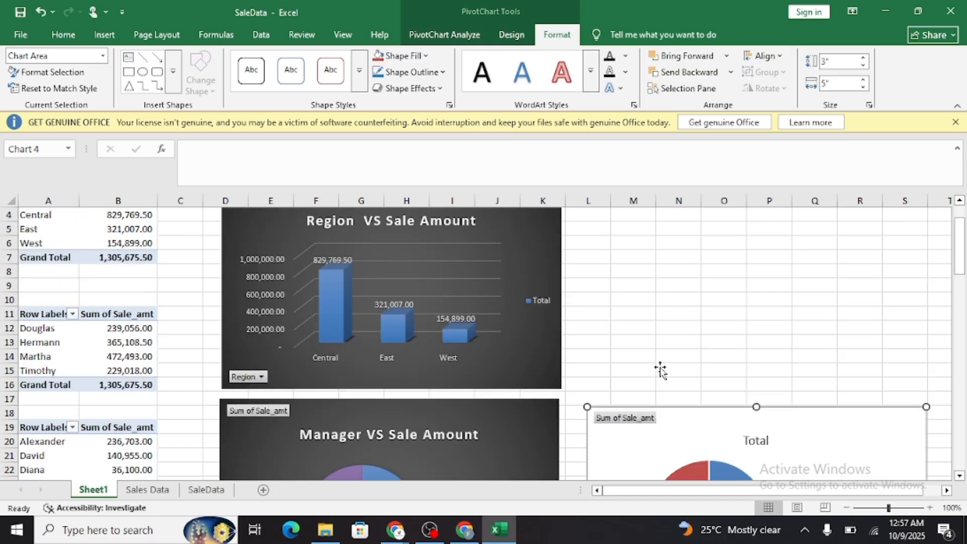
drag(695, 432, 695, 249)
scroll(672, 367, up, 1)
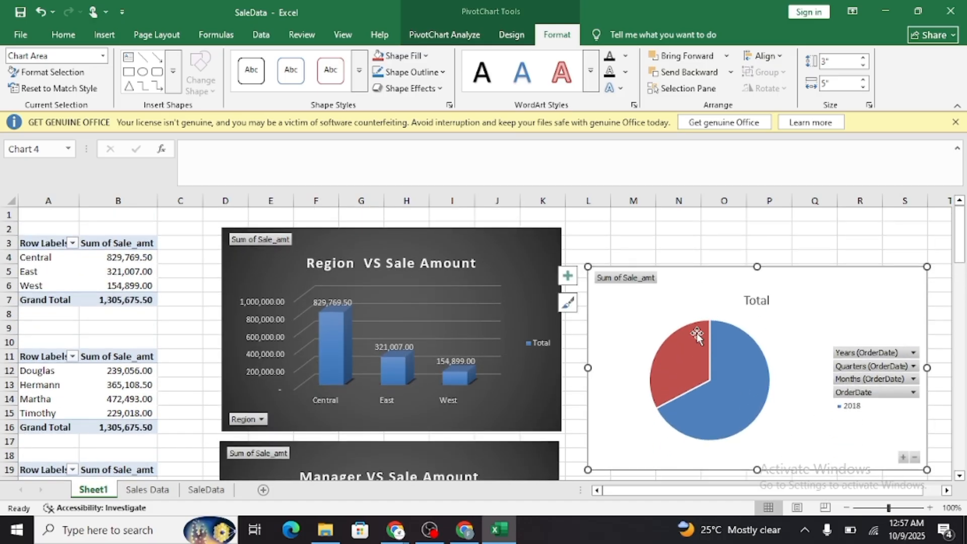
drag(719, 307, 698, 280)
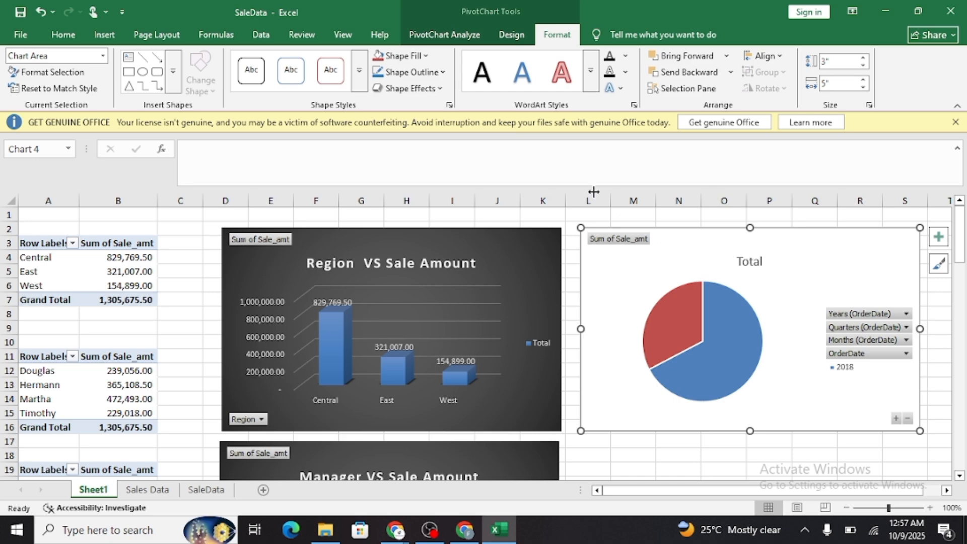
Apply the dark chart style to the order-date pie chart and show its data labels.
click(510, 35)
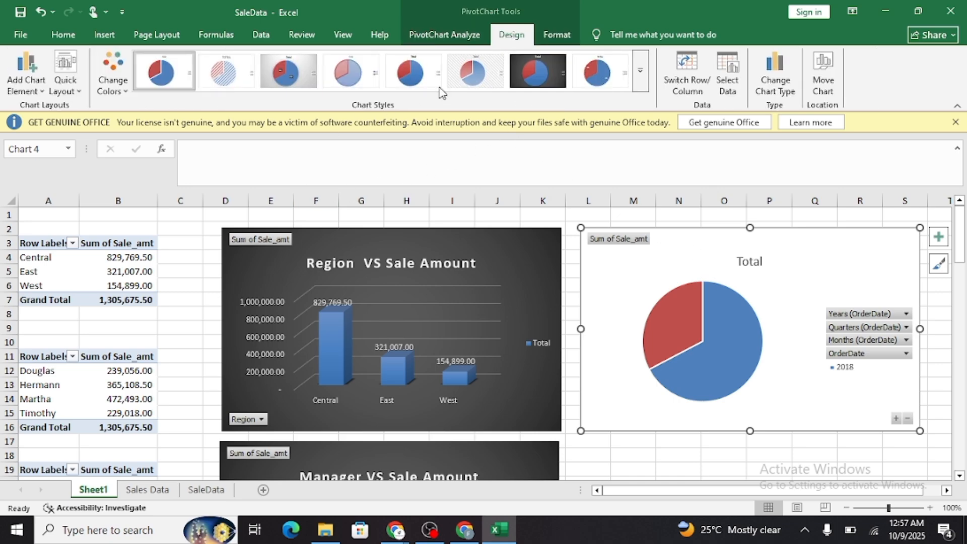
click(543, 72)
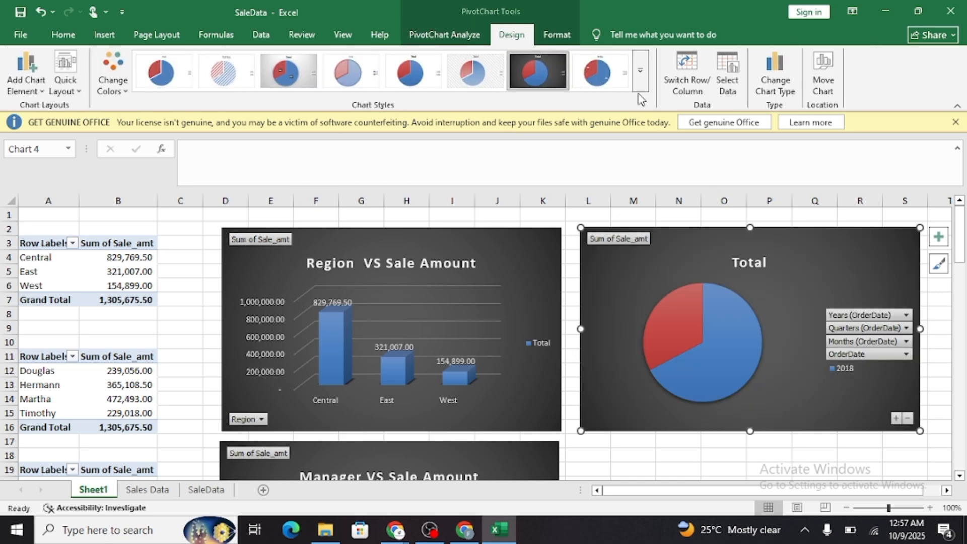
click(938, 237)
click(498, 267)
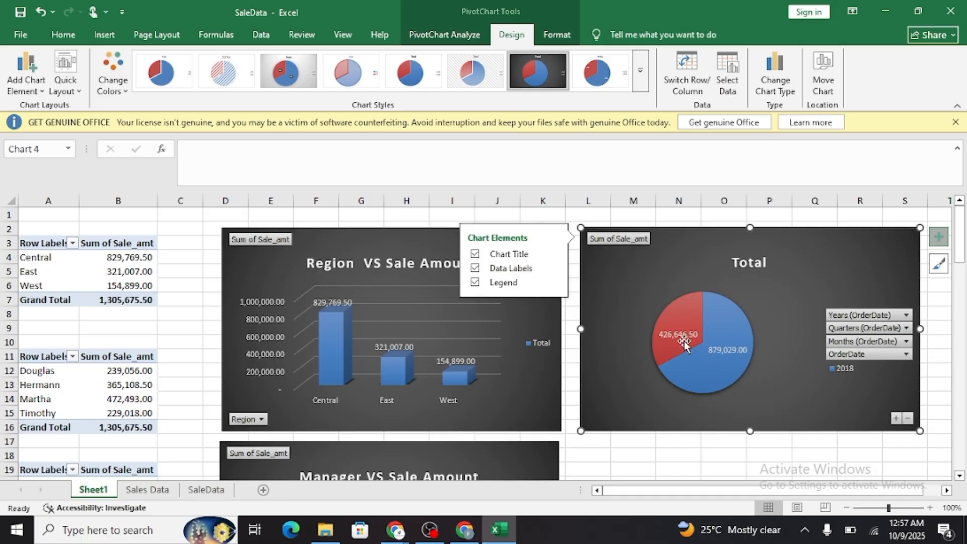
Change the order-date pie chart's title to "Date VS Sale Amount" and close the title formatting pane.
double_click(749, 263)
double_click(749, 262)
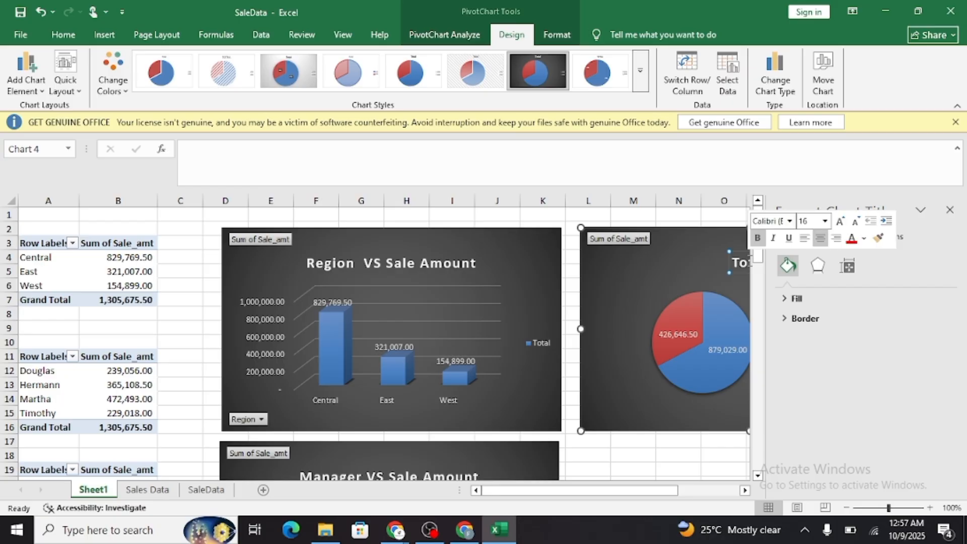
text(D)
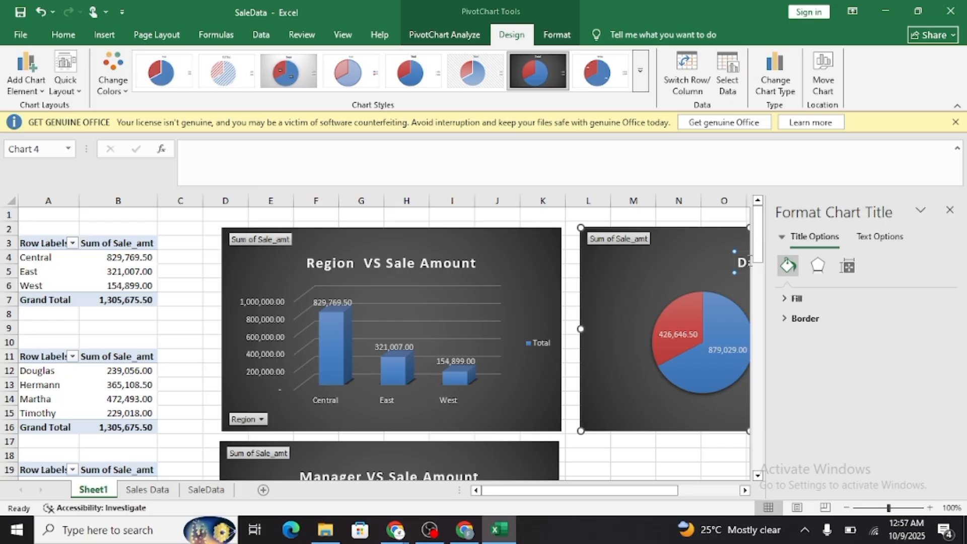
text(ate  VS Sale Amount)
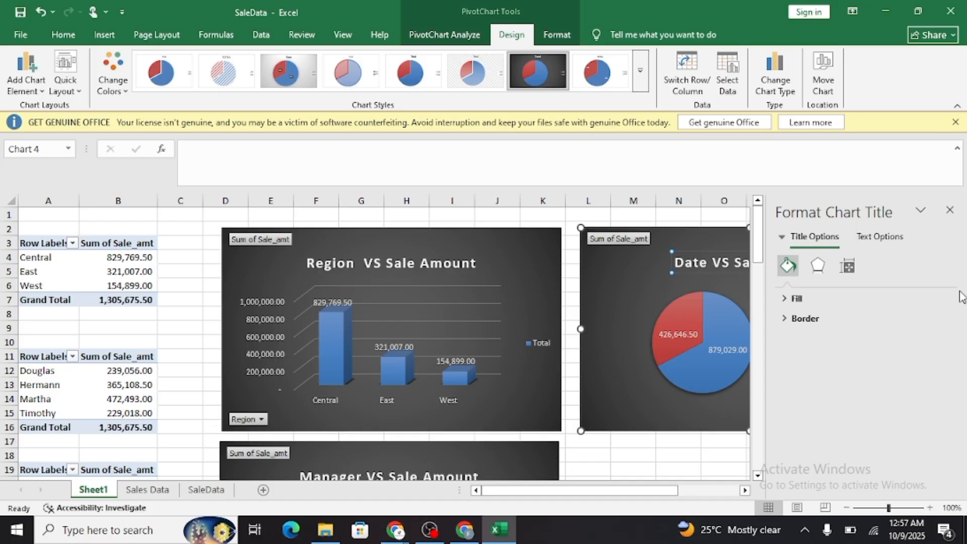
click(950, 209)
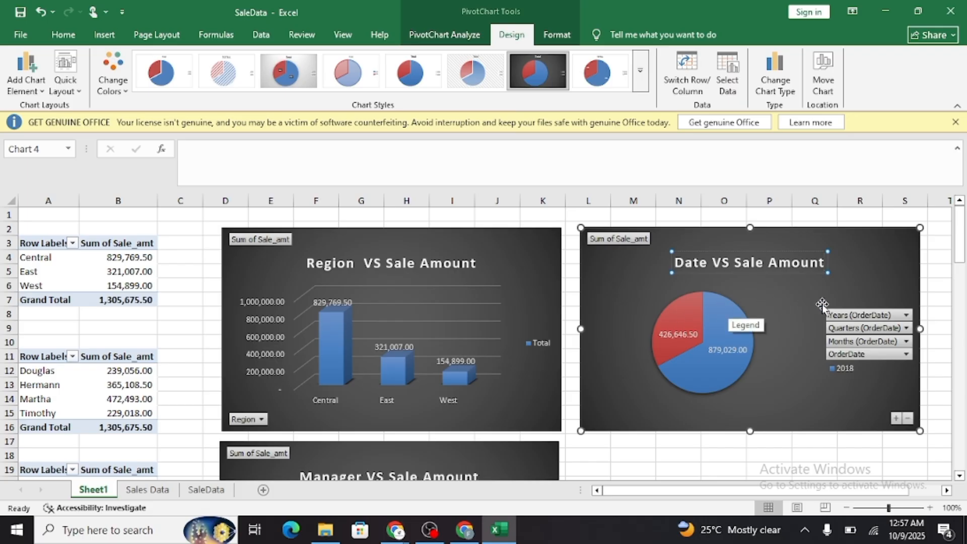
Try the order-date pie chart without its data labels and without its chart title, restoring both elements.
click(873, 270)
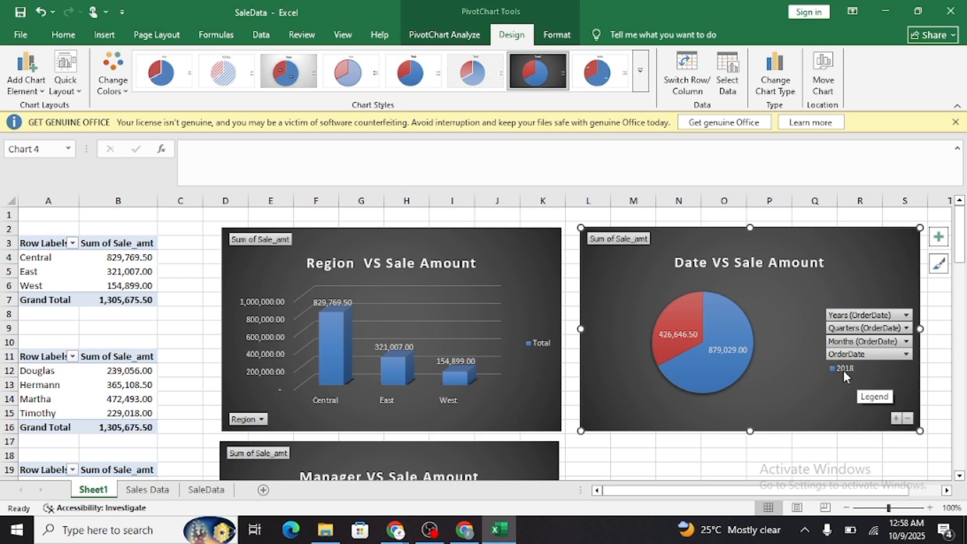
click(678, 325)
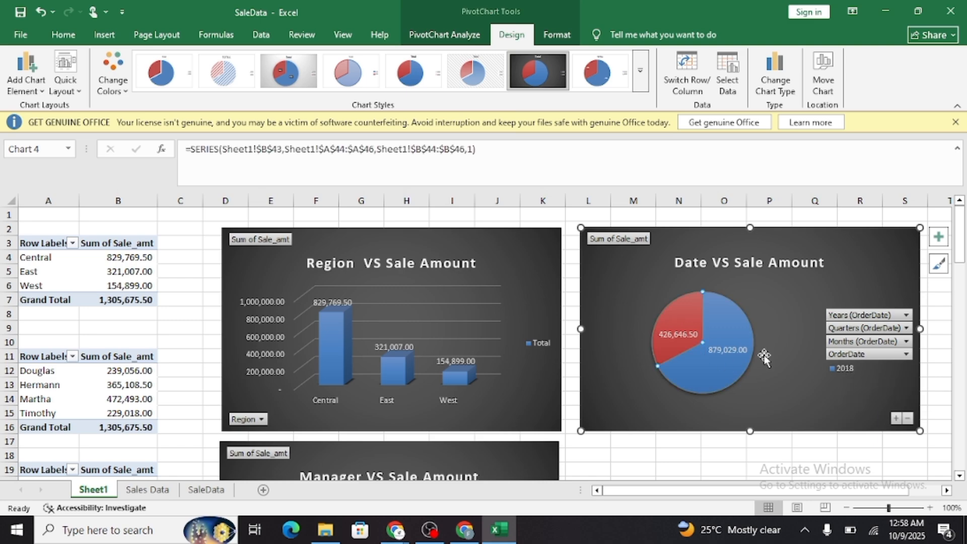
click(937, 237)
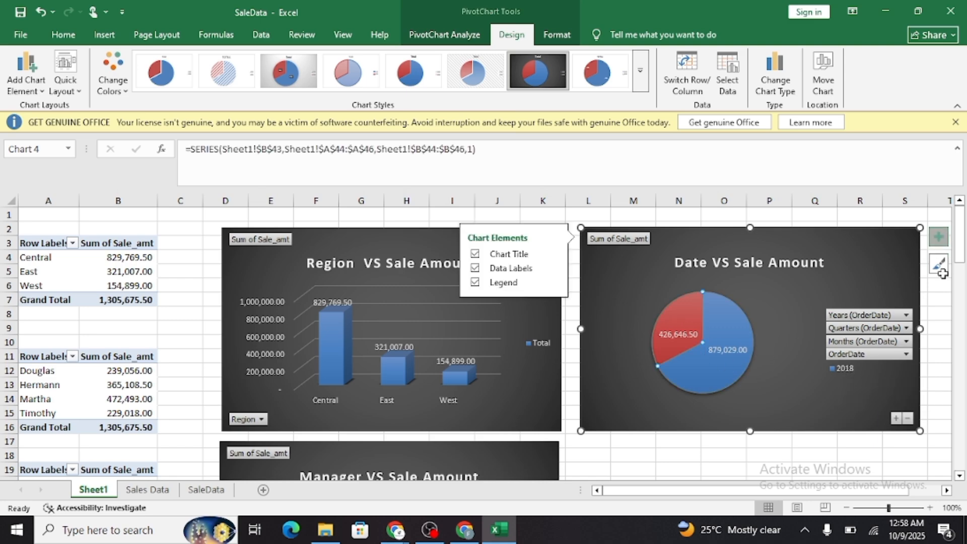
click(485, 272)
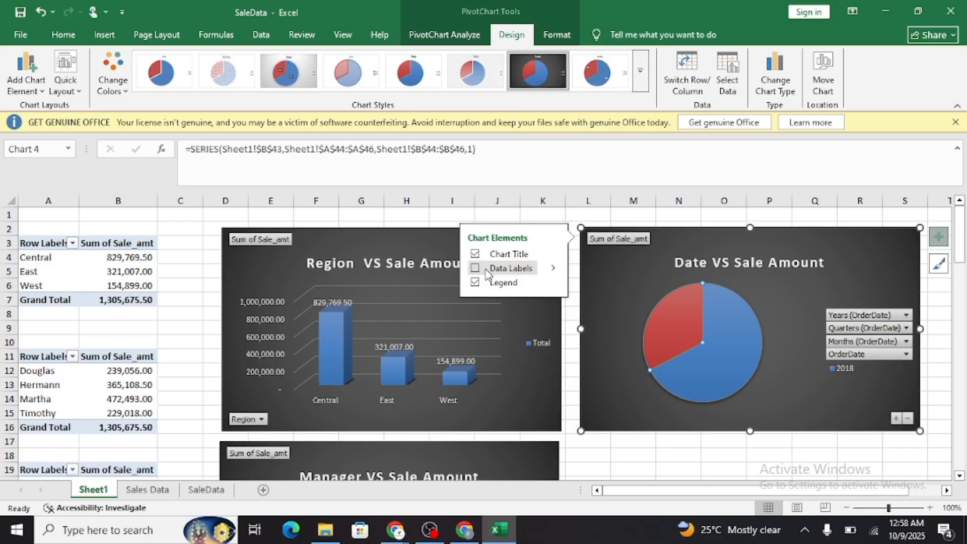
click(487, 274)
click(497, 255)
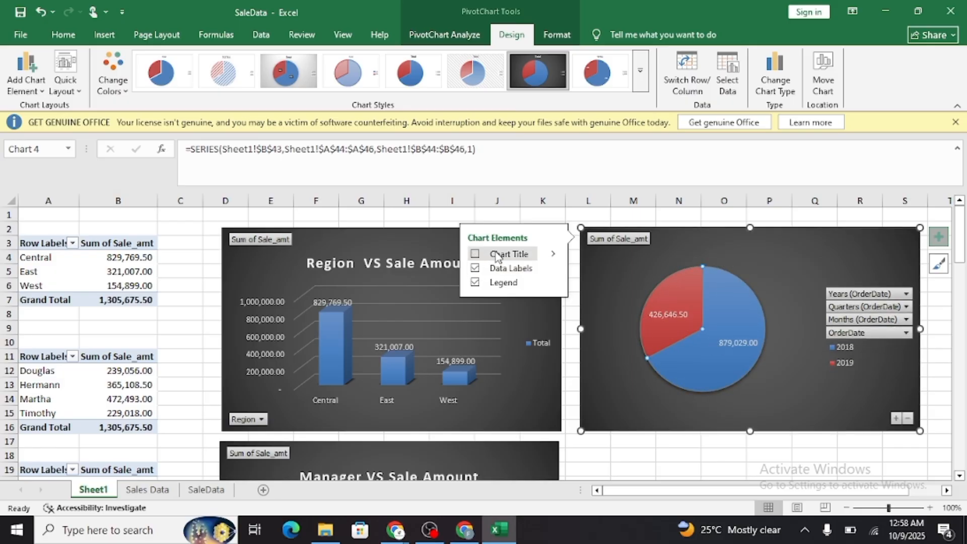
click(497, 256)
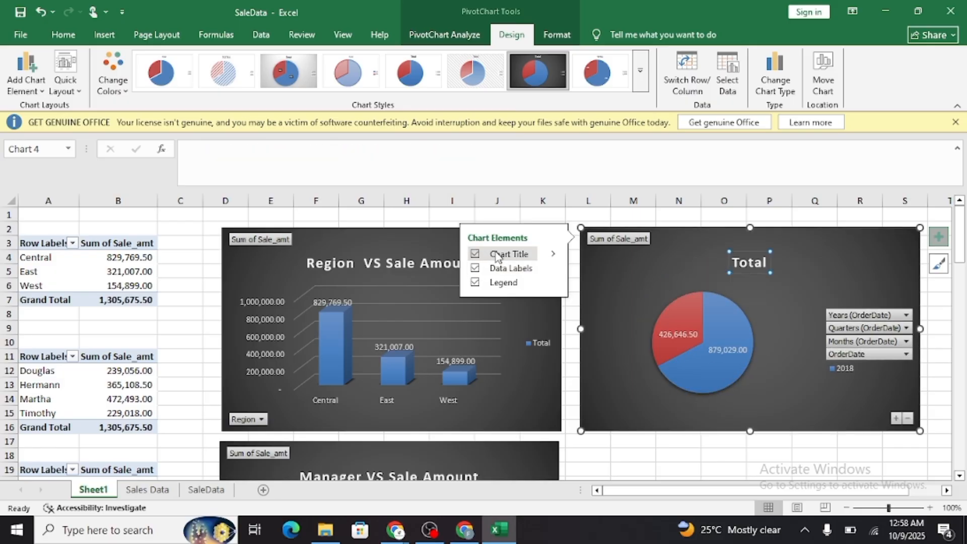
Restore the order-date pie chart's legend, change the chart title to "Date VS Sale Amount", and deselect the chart.
click(488, 283)
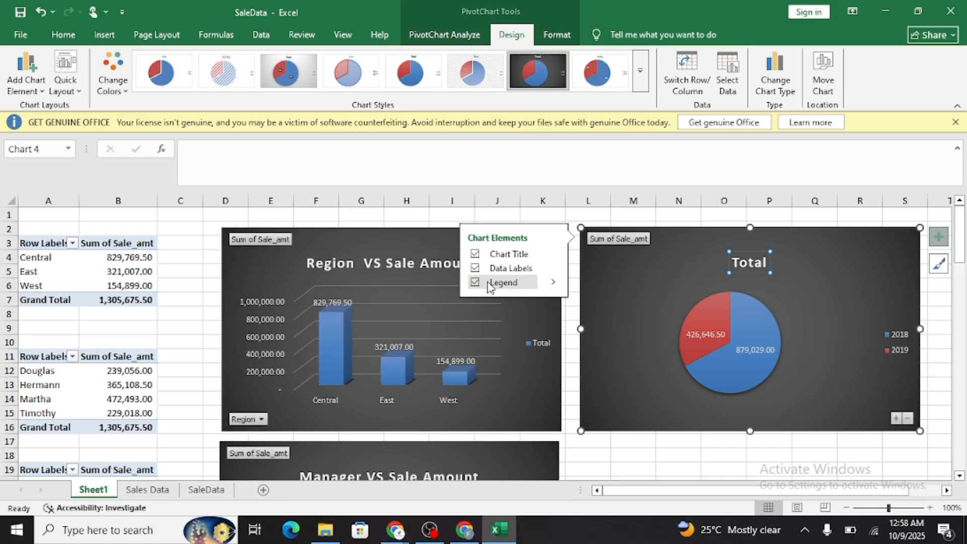
click(756, 257)
double_click(755, 259)
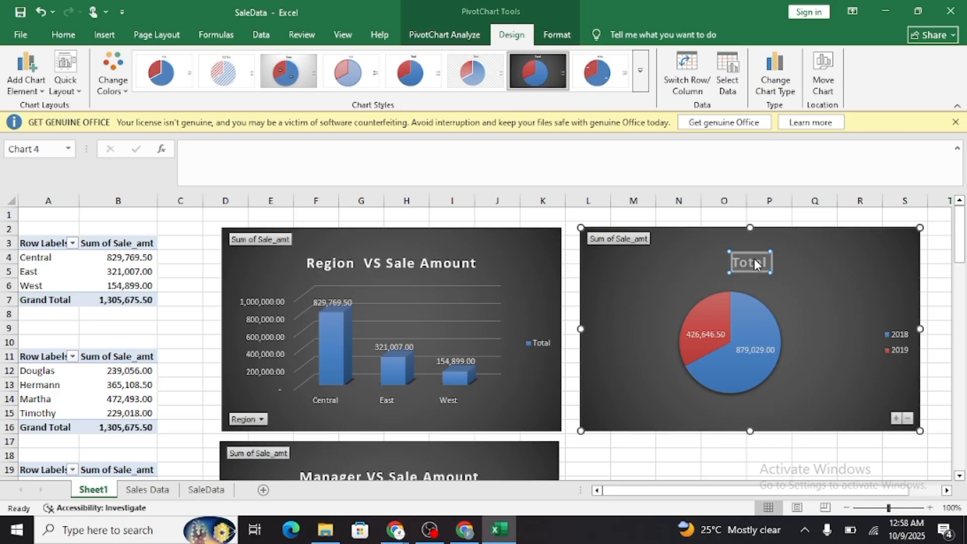
text(Date V)
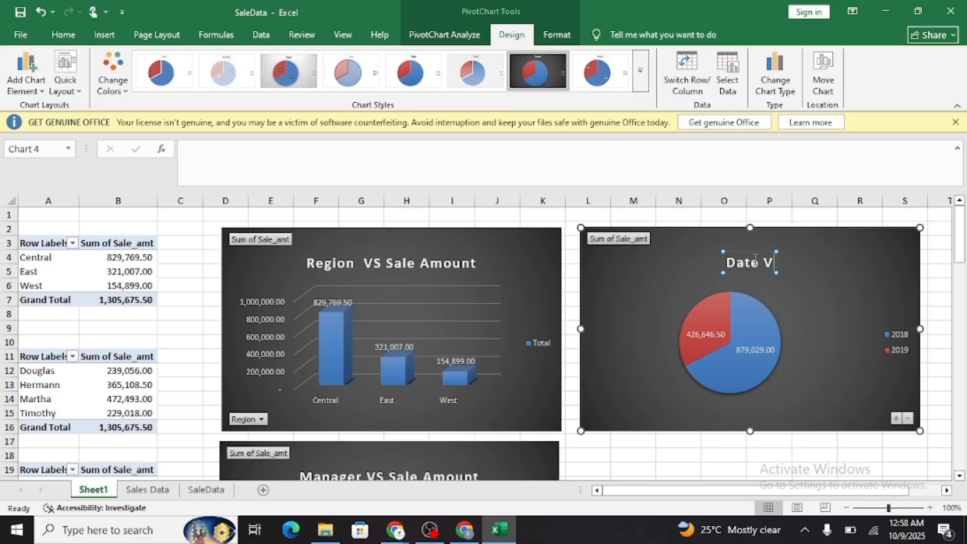
text(S Sak)
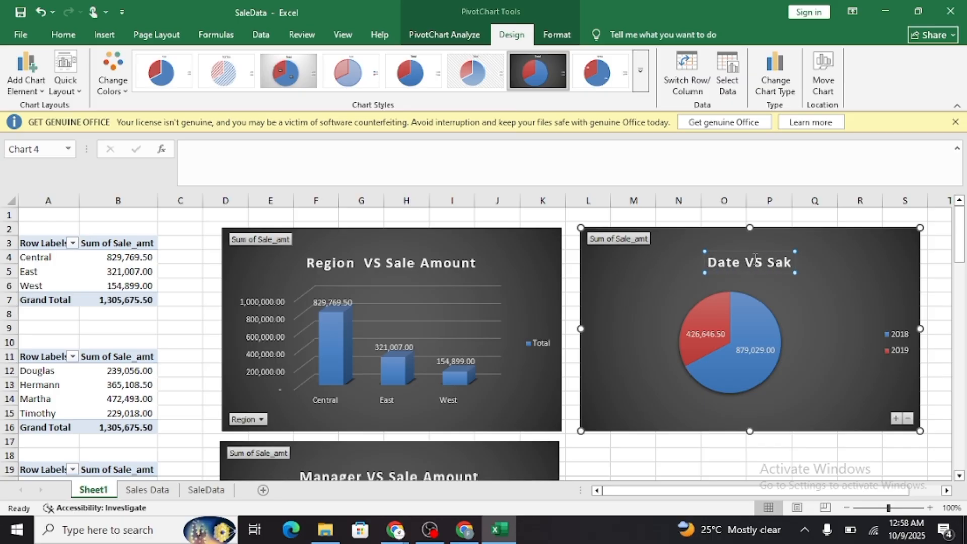
key(BackSpace)
text(le Amo)
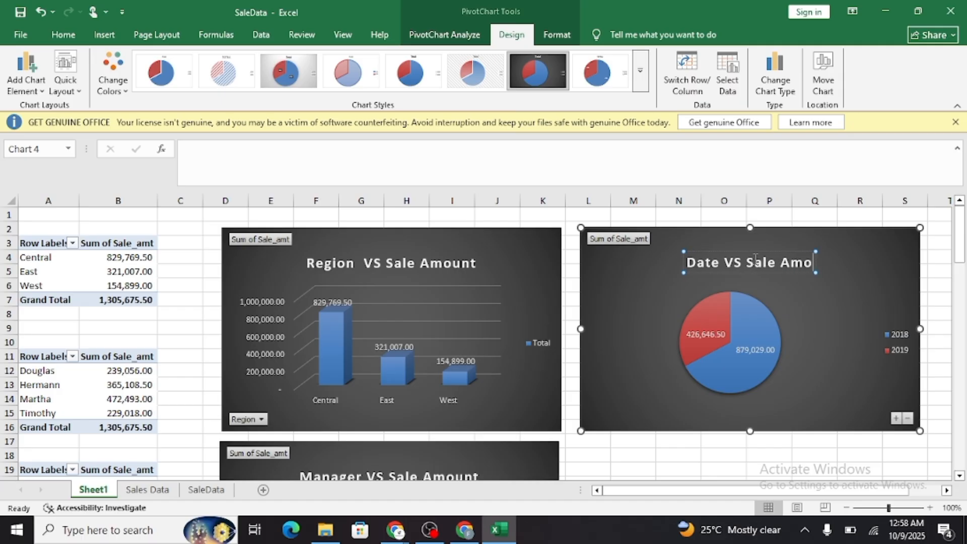
text(unt)
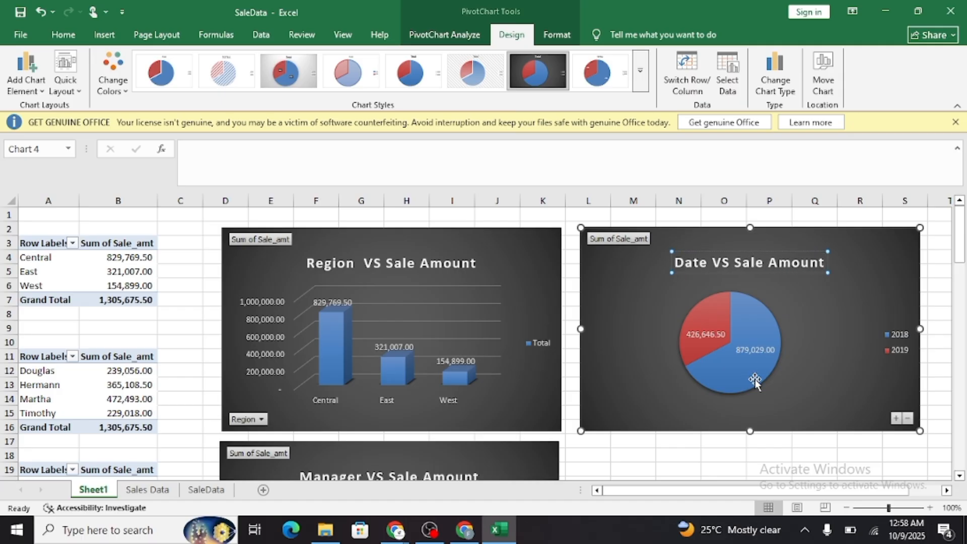
scroll(730, 398, down, 1)
click(704, 412)
Move the salesman line chart beside the manager pie chart, directly beneath the order-date pie chart and aligned with its edges.
scroll(703, 417, down, 1)
scroll(703, 418, down, 9)
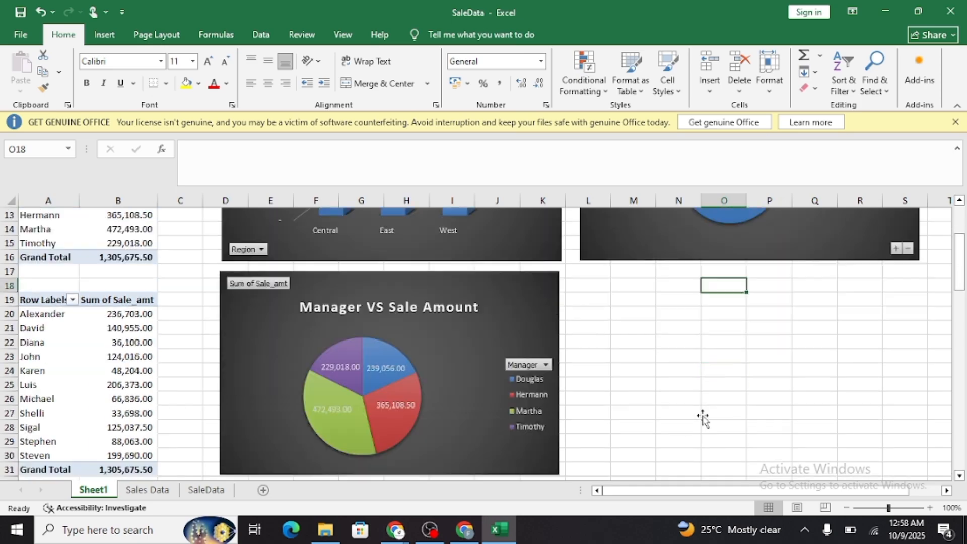
scroll(704, 418, down, 2)
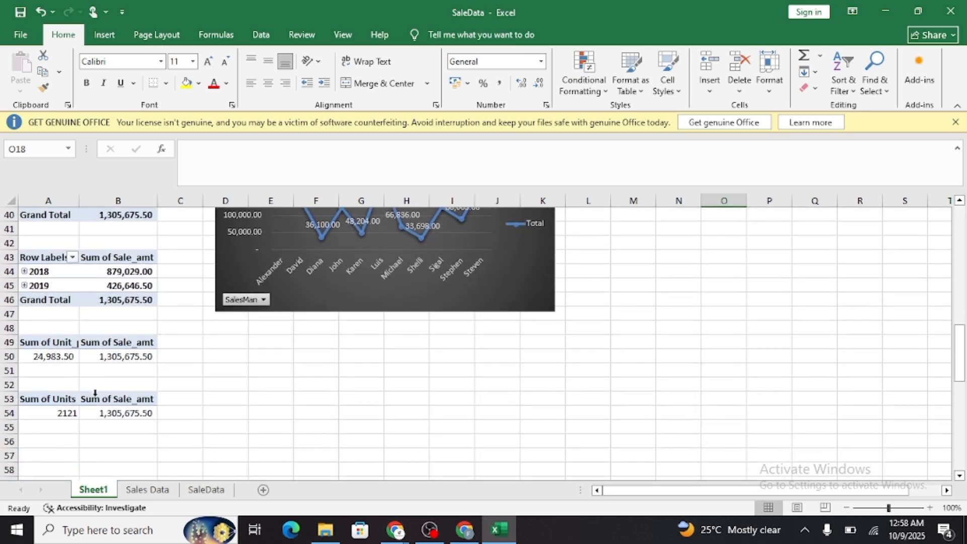
scroll(676, 362, up, 12)
scroll(674, 362, down, 5)
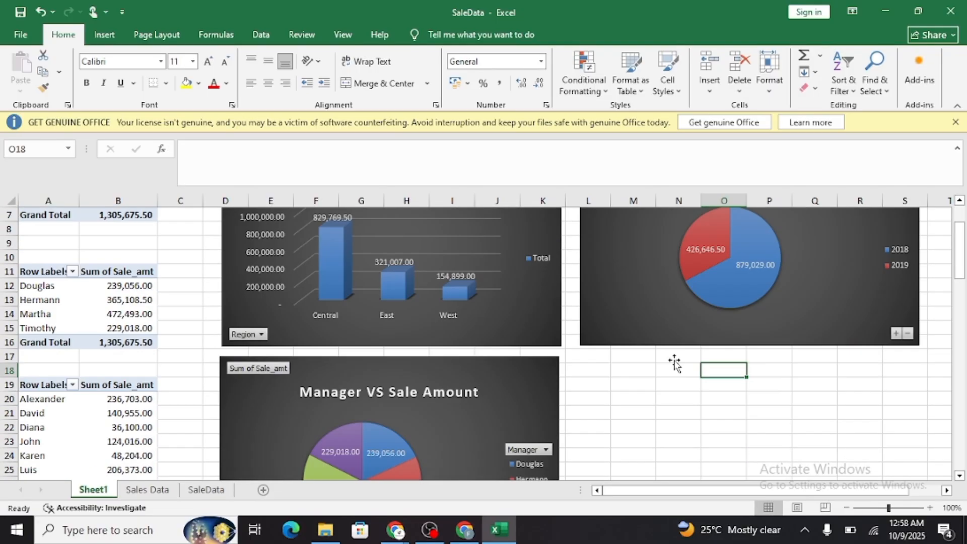
scroll(675, 363, down, 3)
drag(511, 314, 825, 262)
scroll(816, 304, up, 3)
drag(810, 368, 874, 211)
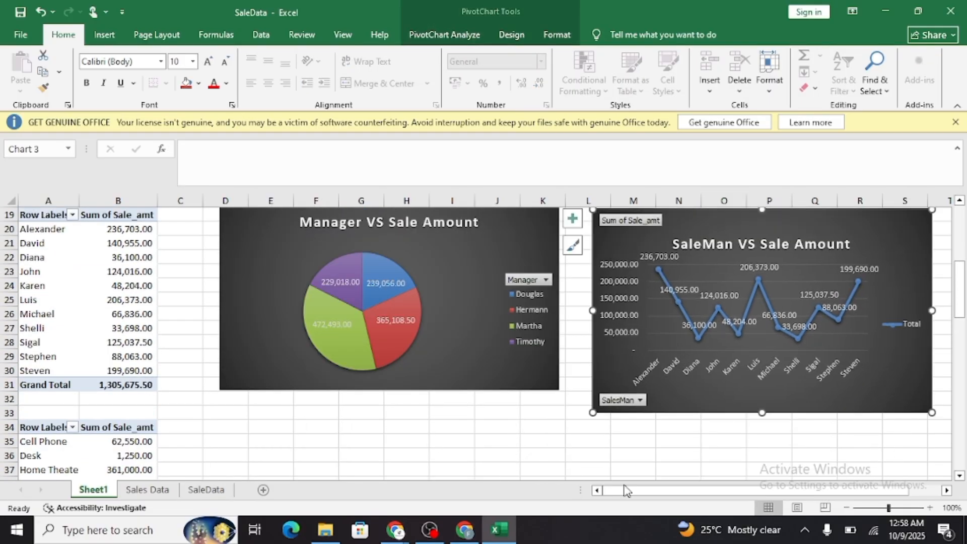
scroll(856, 342, up, 3)
drag(864, 345, 851, 336)
Review the remaining PivotTables and the two-by-two layout of the region, order-date, manager and salesman charts.
scroll(496, 327, down, 13)
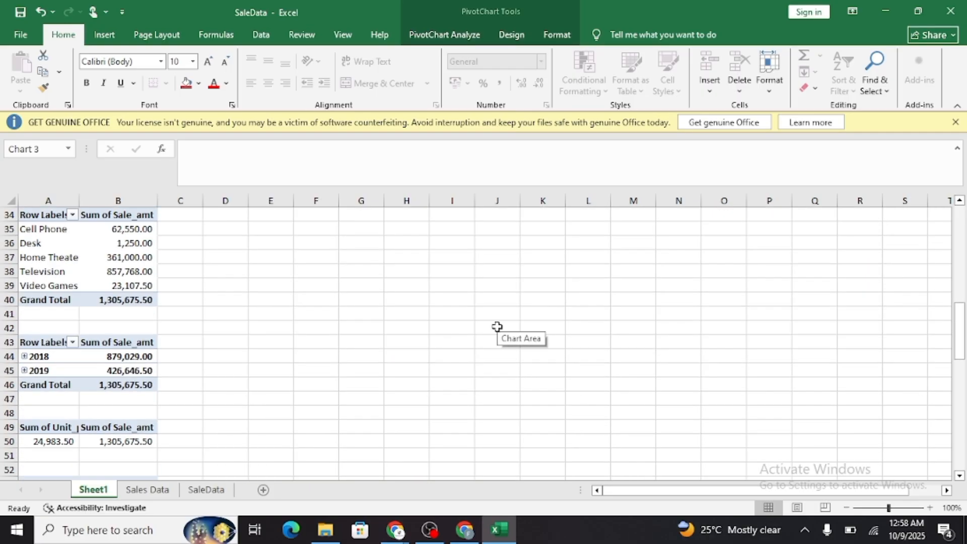
scroll(382, 365, up, 7)
scroll(381, 364, up, 8)
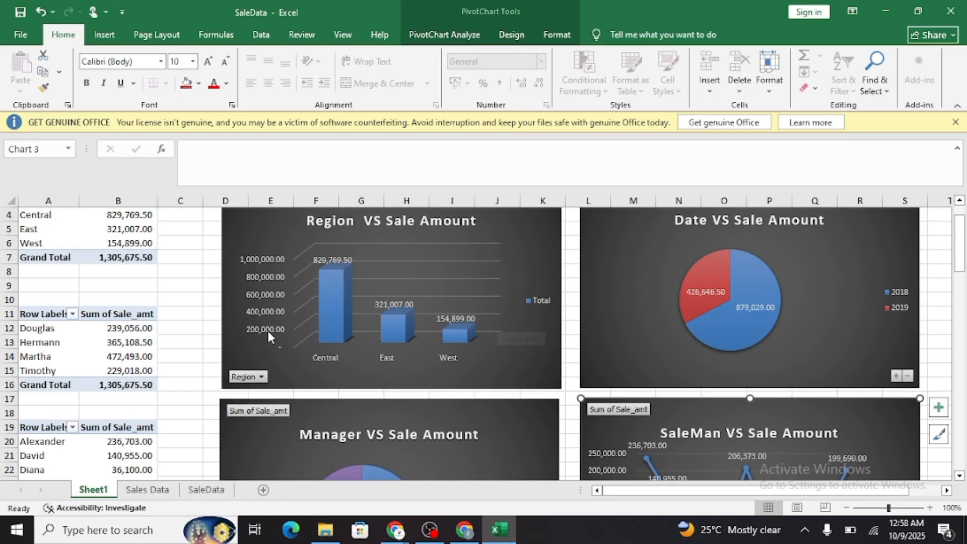
scroll(282, 333, up, 1)
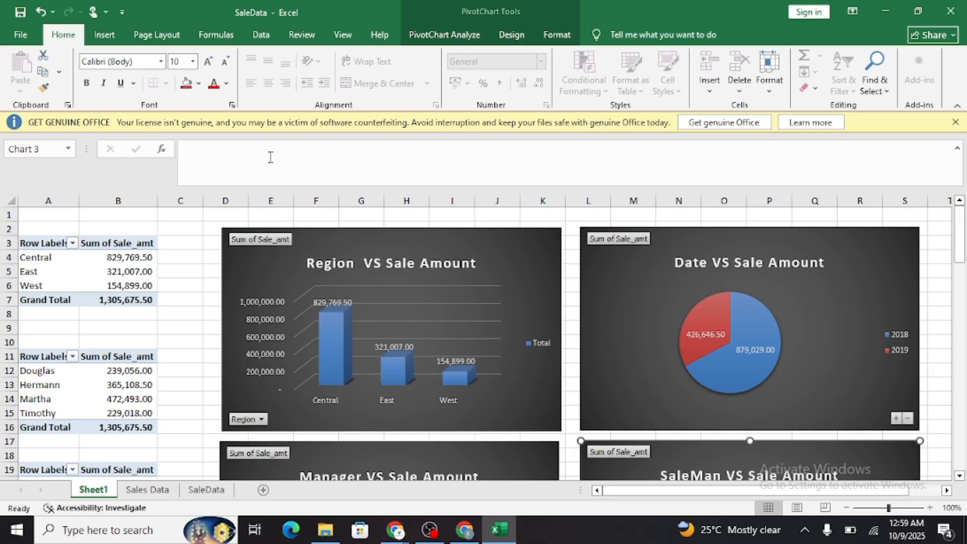
scroll(457, 231, down, 2)
scroll(493, 304, up, 2)
scroll(494, 297, down, 4)
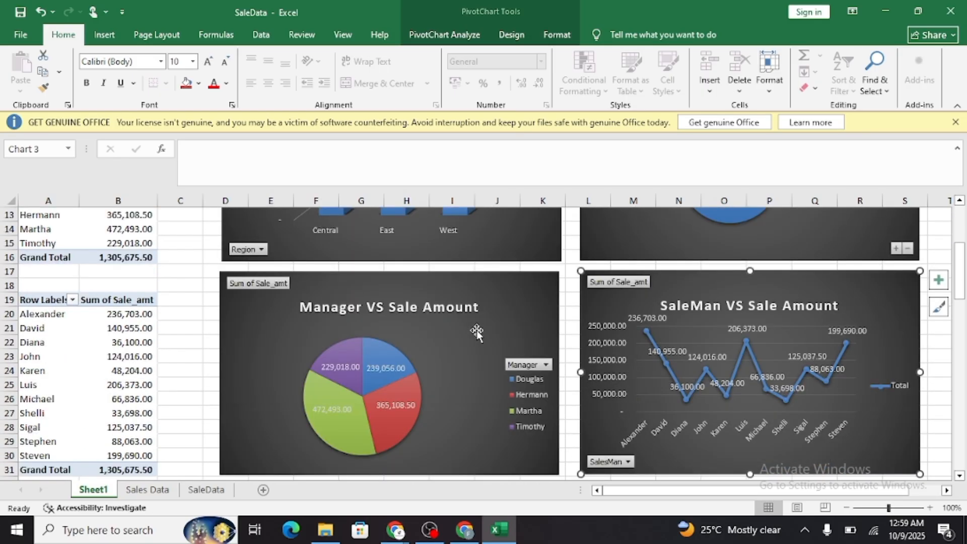
scroll(478, 330, down, 1)
scroll(481, 327, up, 5)
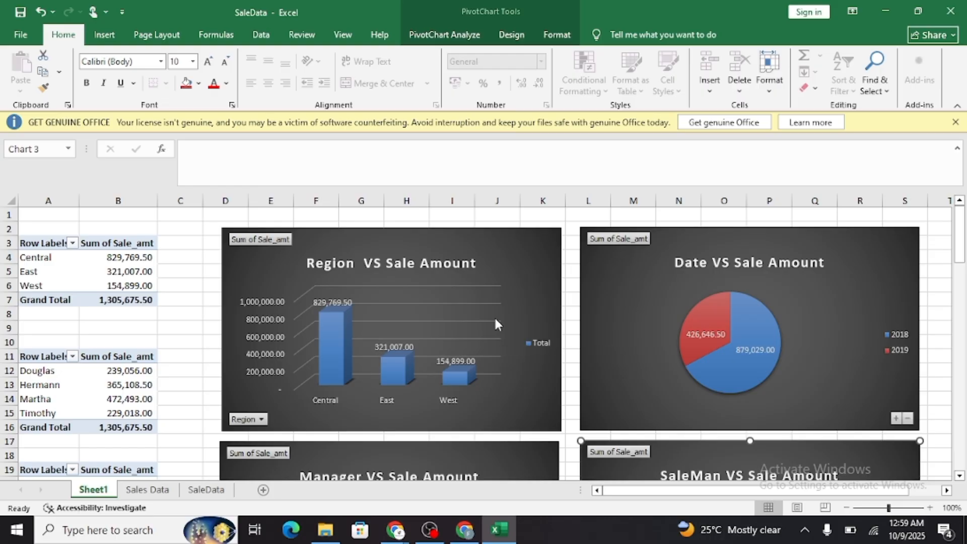
scroll(495, 321, down, 5)
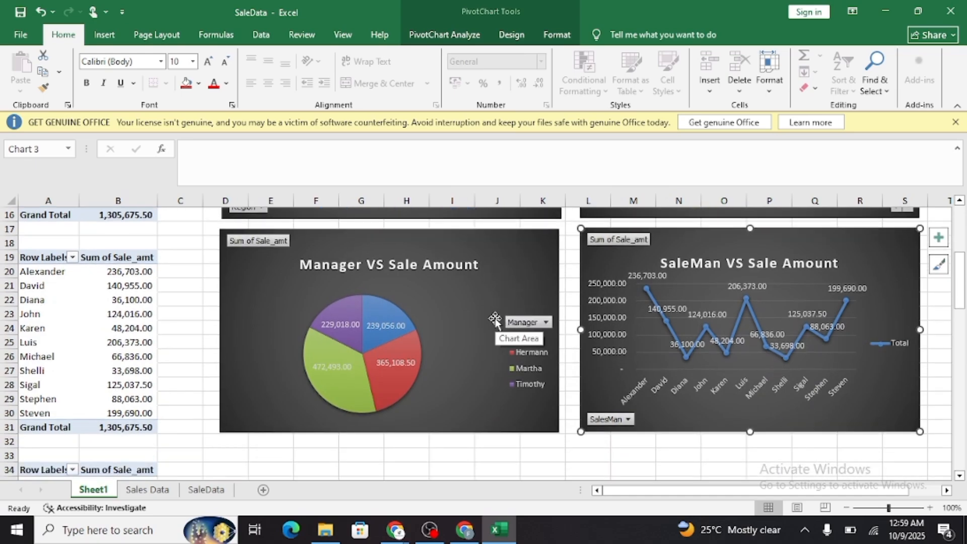
scroll(495, 320, down, 1)
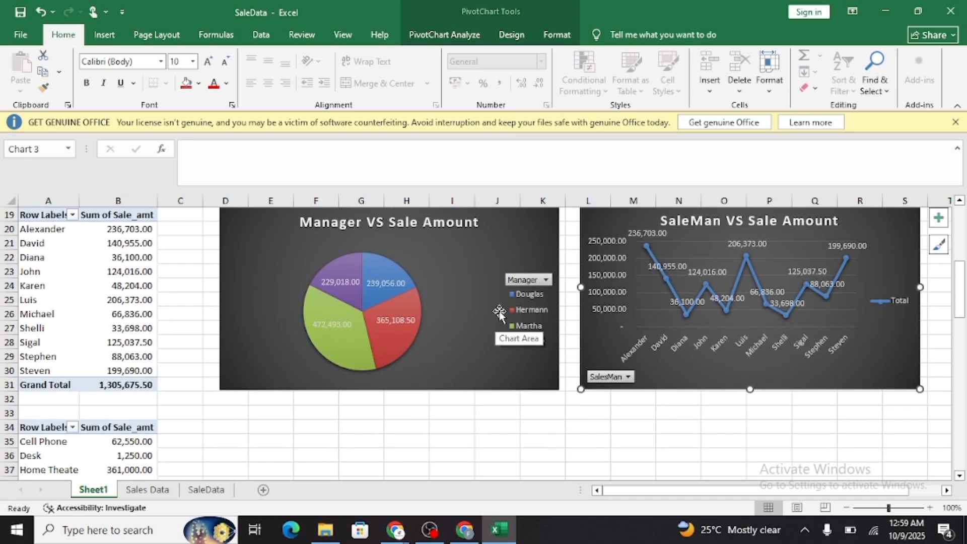